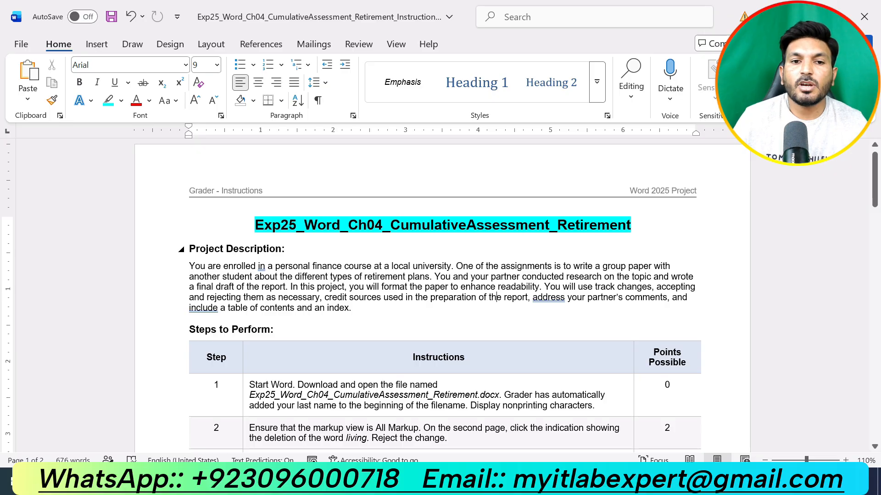
Highlight the "Project Description:" and "Steps to Perform:" headings in turquoise.
left_click_drag(285, 249, 190, 249)
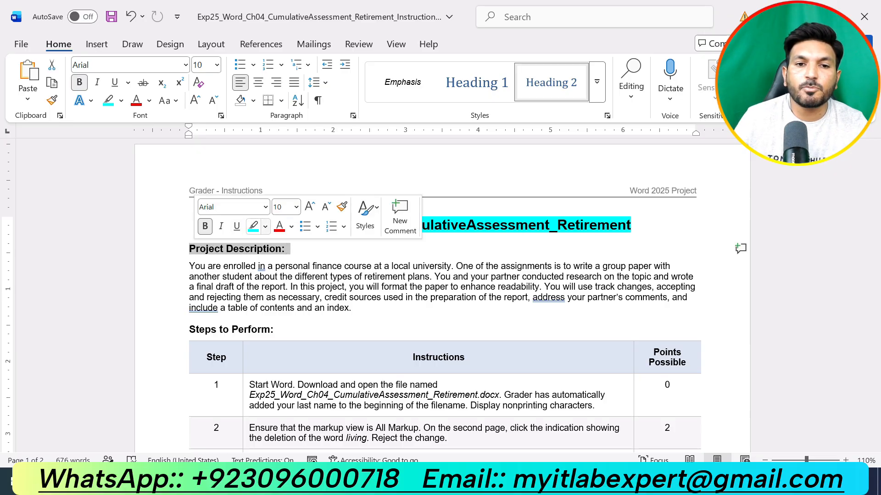
left_click(253, 226)
left_click_drag(356, 308, 189, 266)
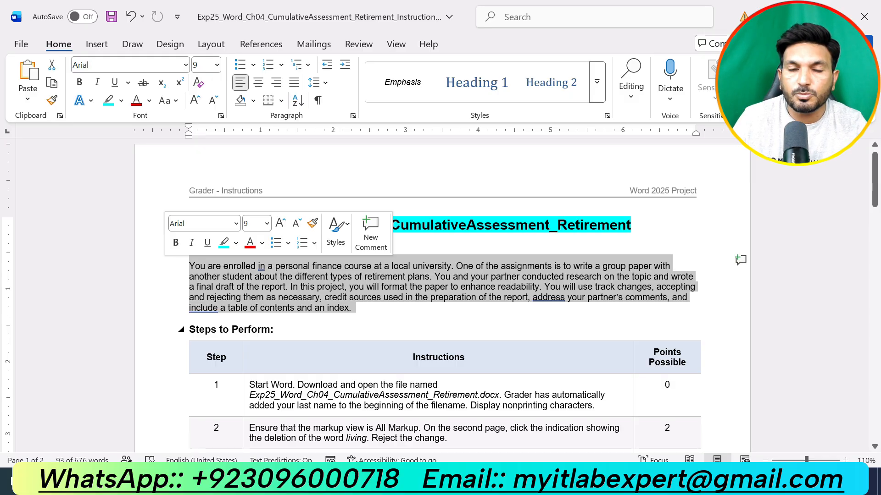
left_click(275, 329)
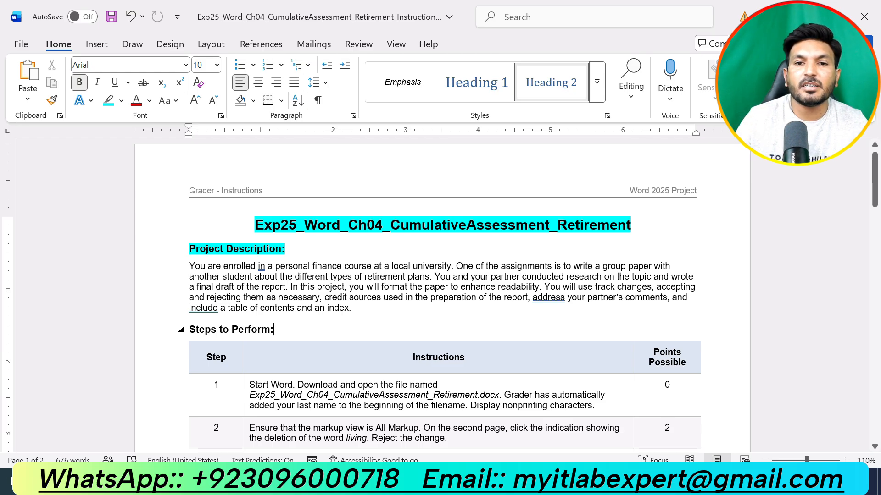
left_click_drag(275, 329, 190, 319)
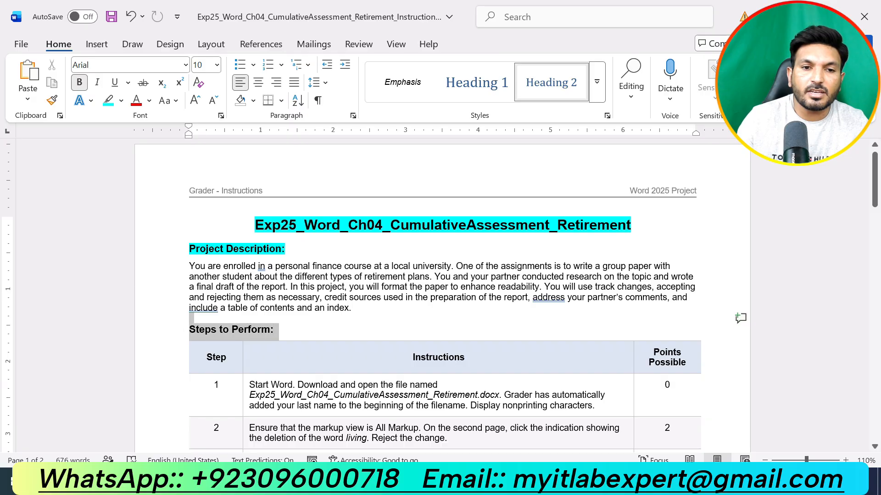
left_click(245, 316)
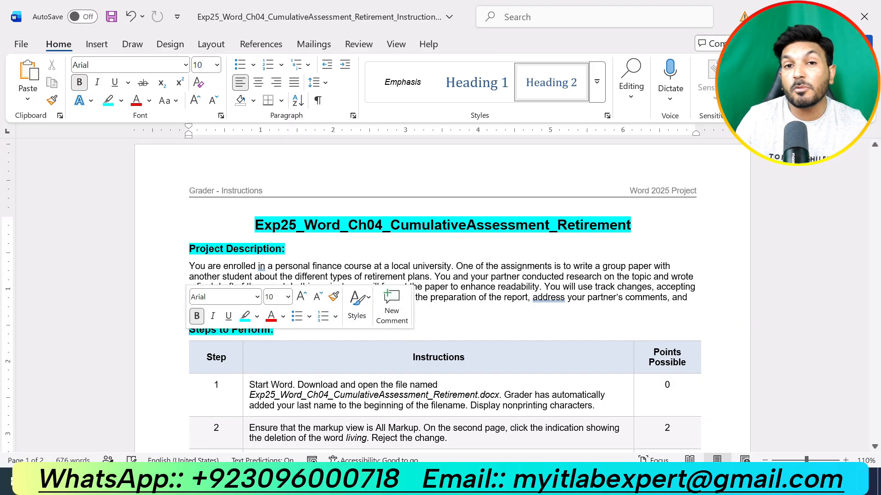
left_click(458, 309)
Review the project's steps table through to the end and return to the first instructions.
scroll(459, 310, "down", 8)
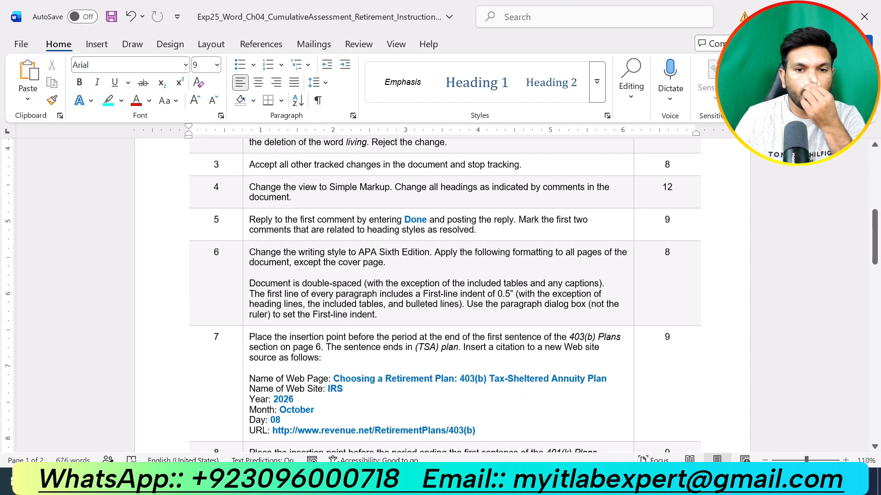
scroll(459, 310, "down", 20)
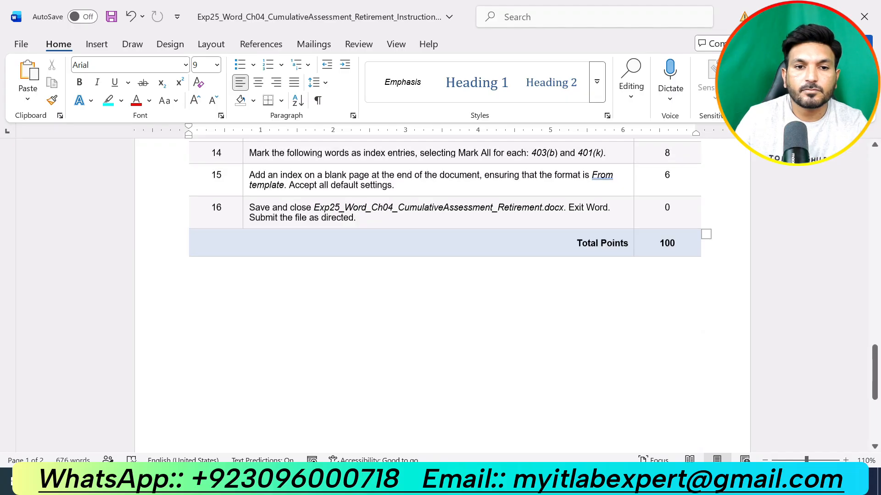
scroll(458, 293, "up", 20)
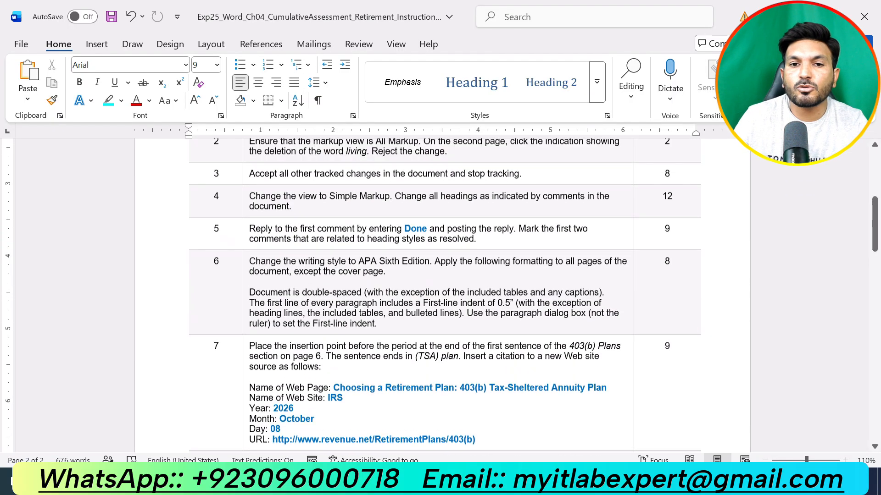
scroll(458, 293, "up", 6)
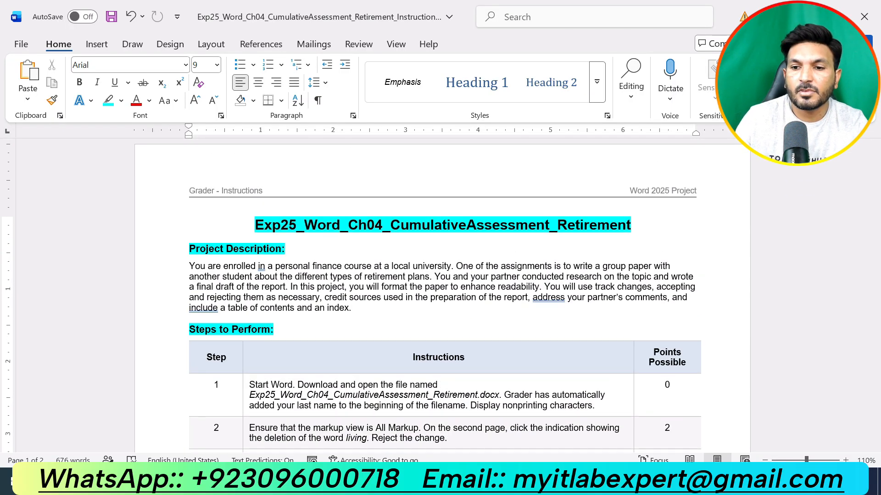
scroll(449, 364, "up", 1)
left_click(449, 364)
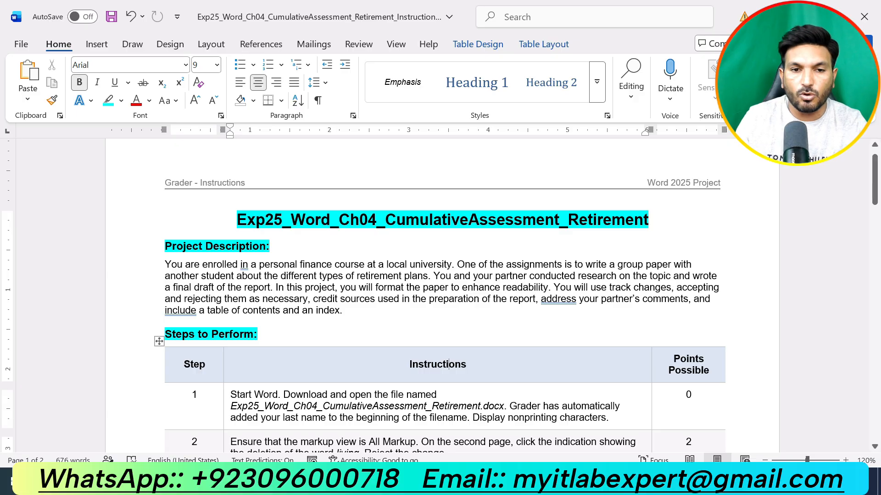
scroll(441, 293, "down", 3)
scroll(440, 293, "up", 2)
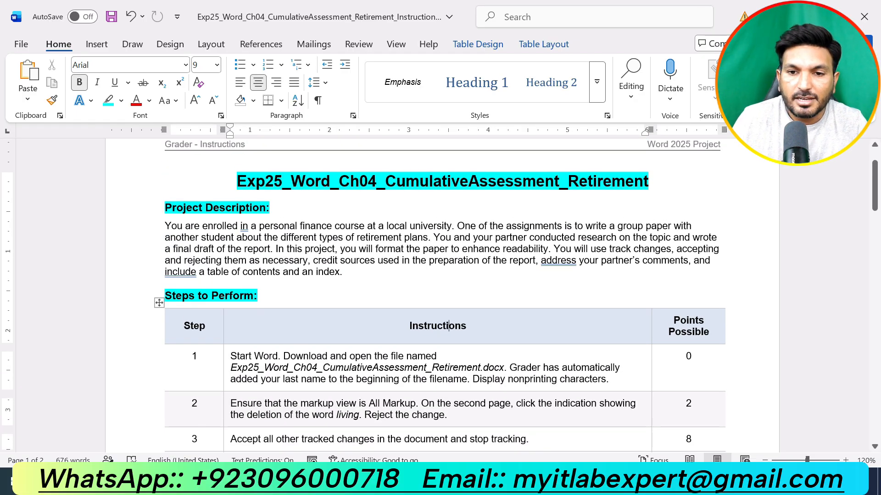
Highlight the full step 1 instruction text in yellow.
left_click_drag(610, 380, 229, 356)
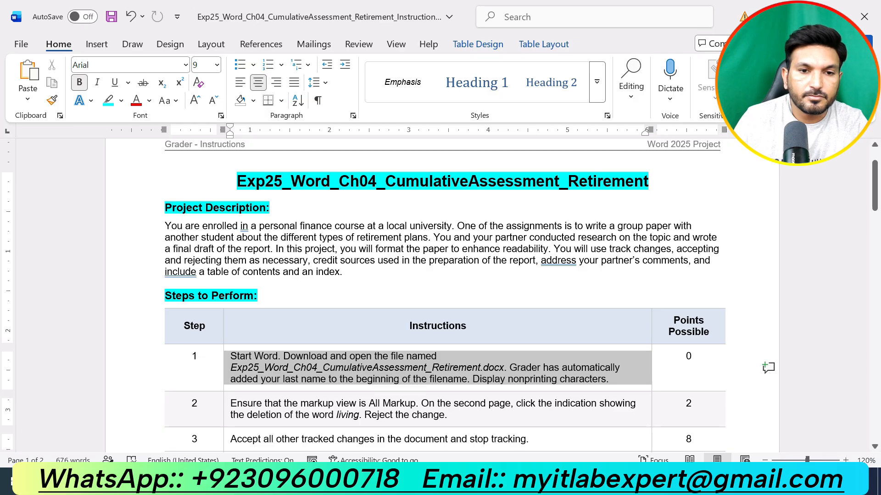
left_click(348, 345)
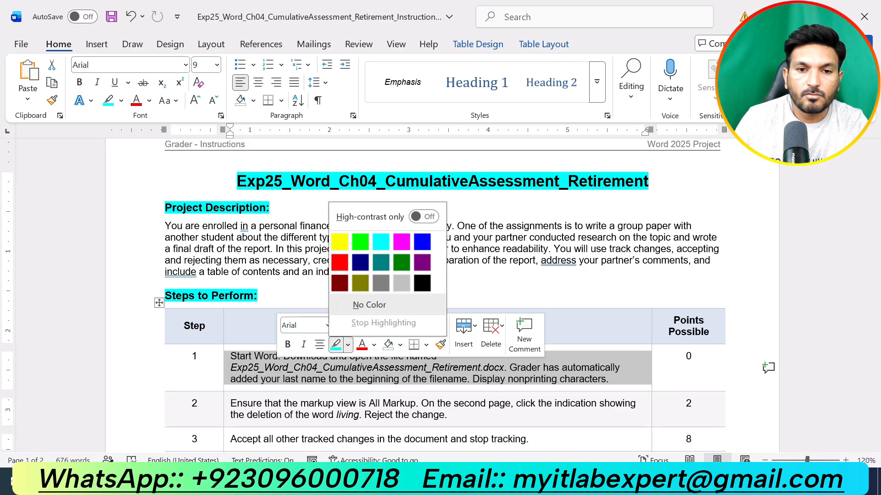
left_click(339, 242)
left_click(590, 379)
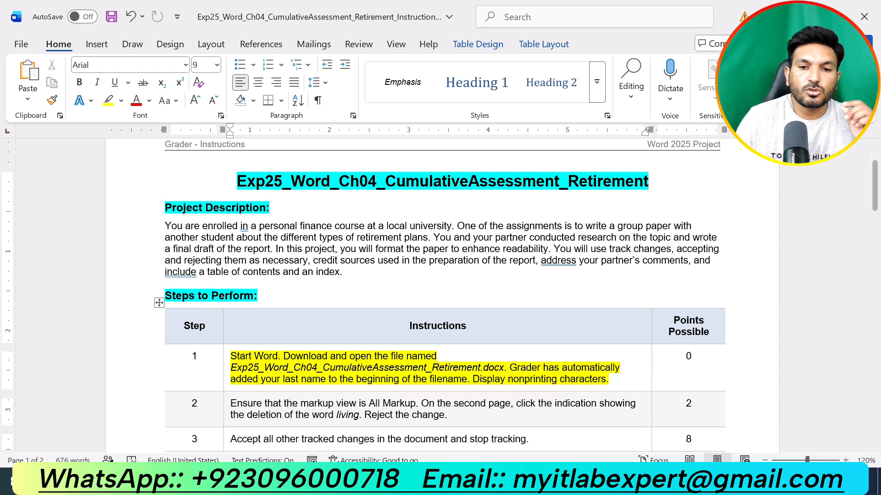
Switch to the retirement plans report and examine its cover page, sections, tables, tracked changes and comments.
left_click(558, 481)
left_click(632, 426)
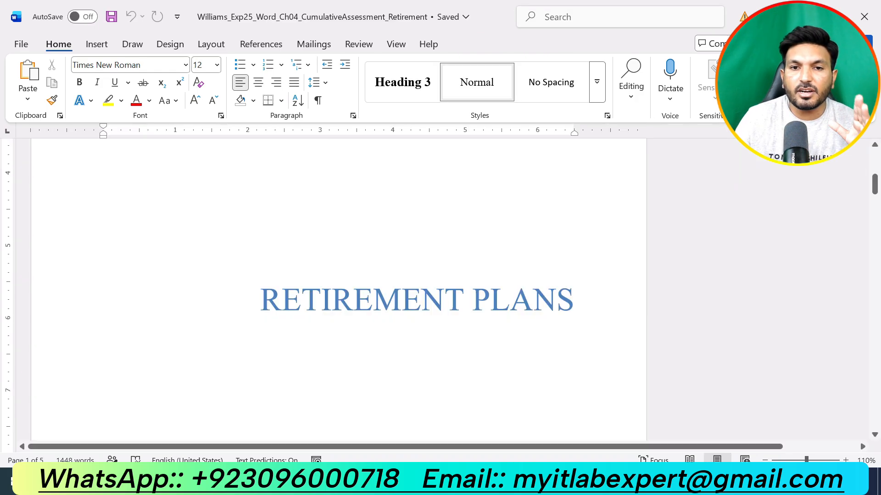
scroll(339, 298, "up", 10)
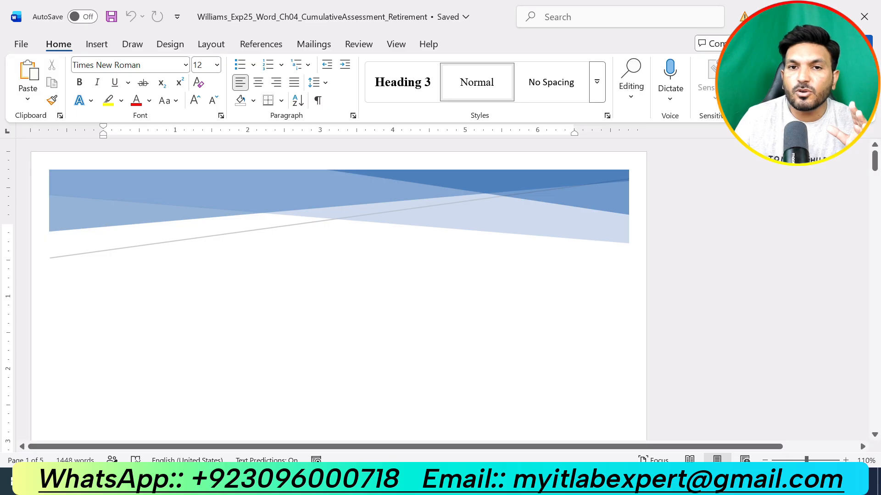
scroll(339, 289, "down", 10)
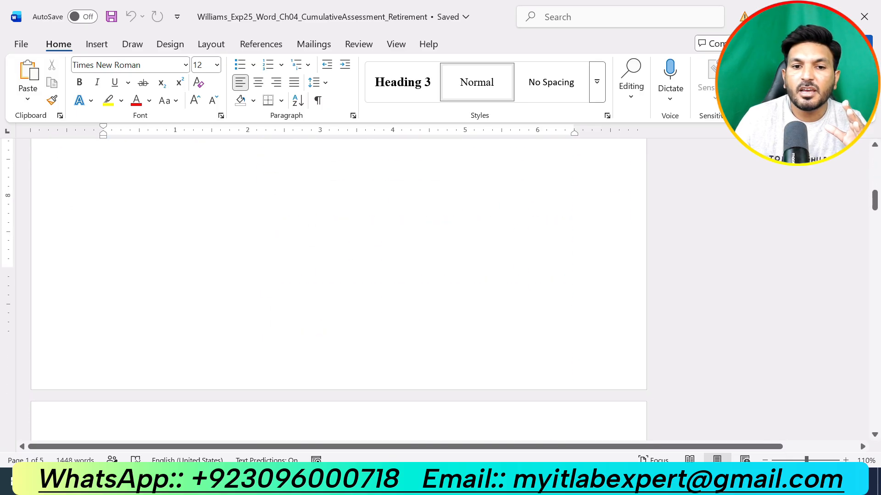
scroll(340, 289, "down", 8)
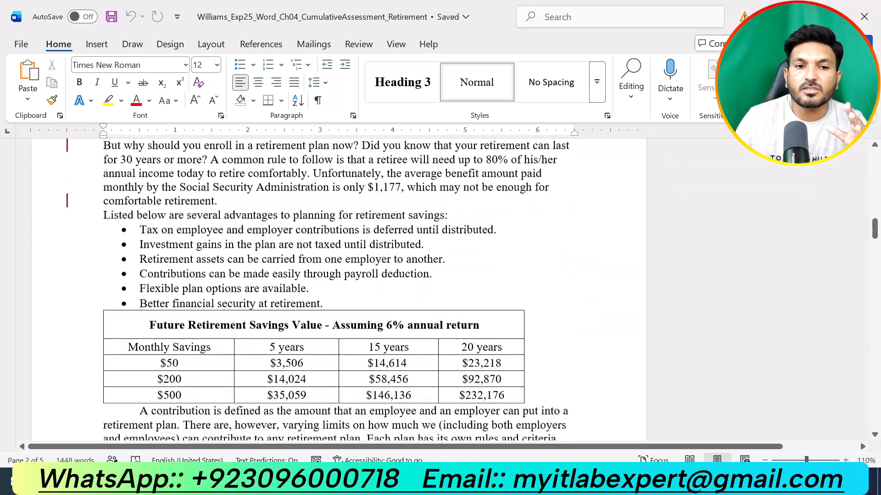
scroll(339, 289, "down", 4)
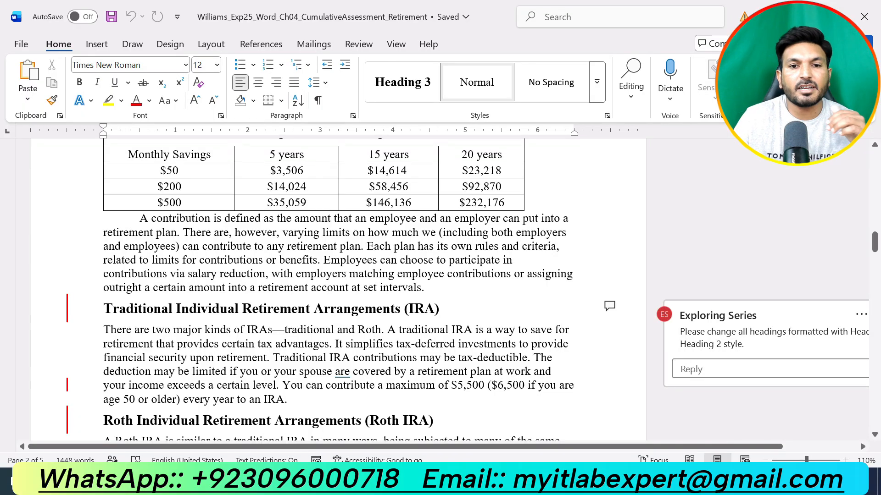
scroll(339, 289, "down", 8)
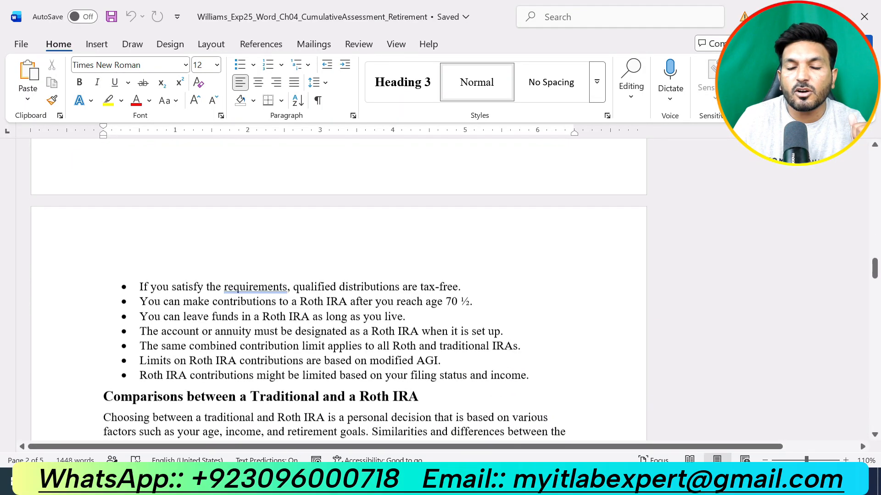
scroll(339, 289, "down", 4)
scroll(339, 289, "down", 1)
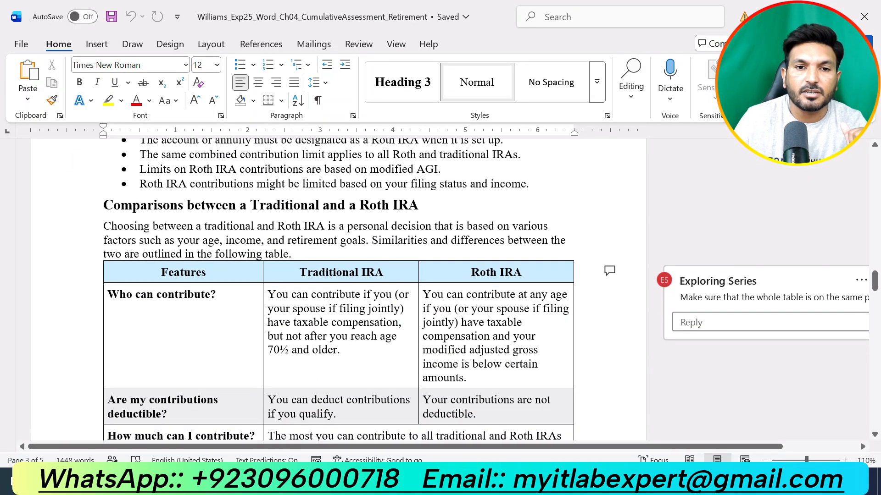
scroll(340, 289, "down", 12)
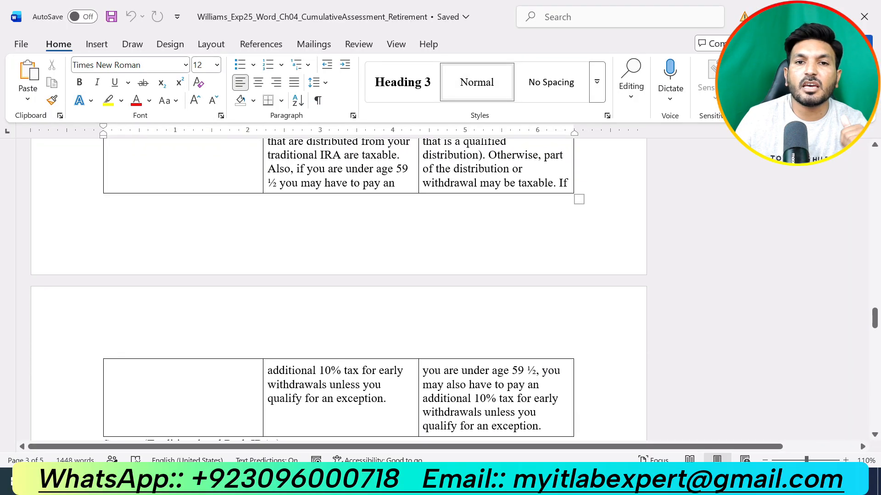
scroll(340, 289, "down", 1)
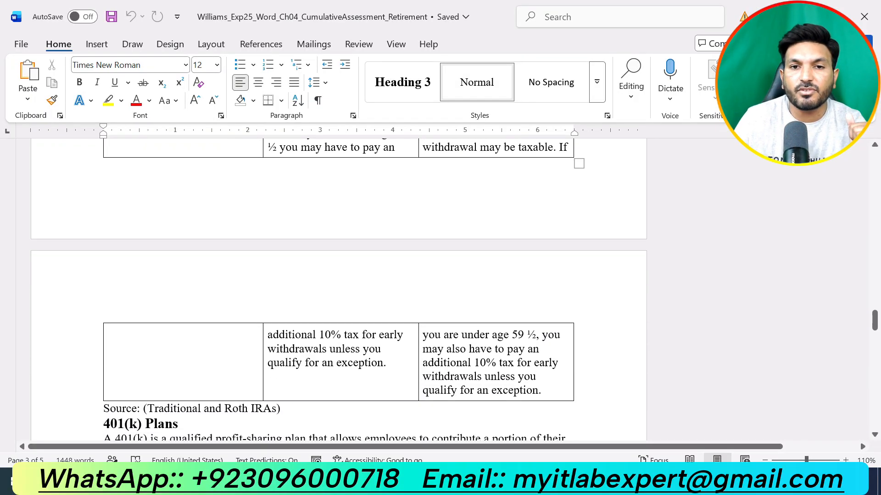
scroll(340, 289, "down", 7)
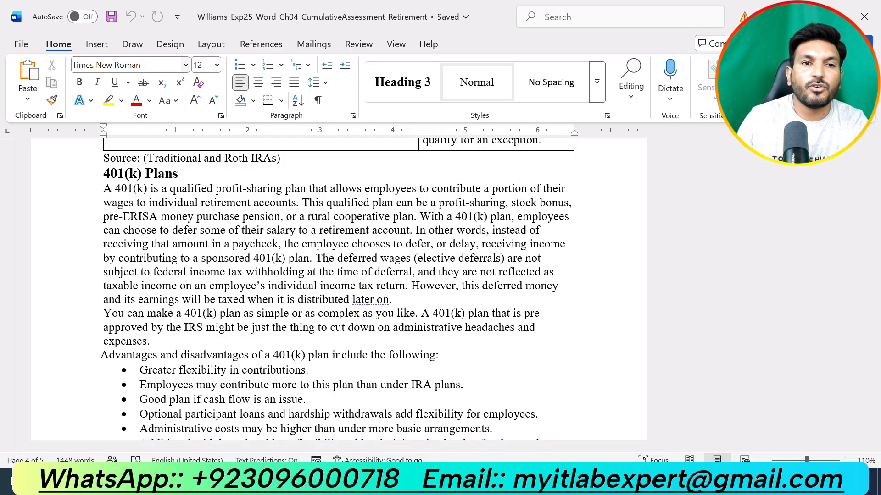
scroll(338, 275, "up", 8)
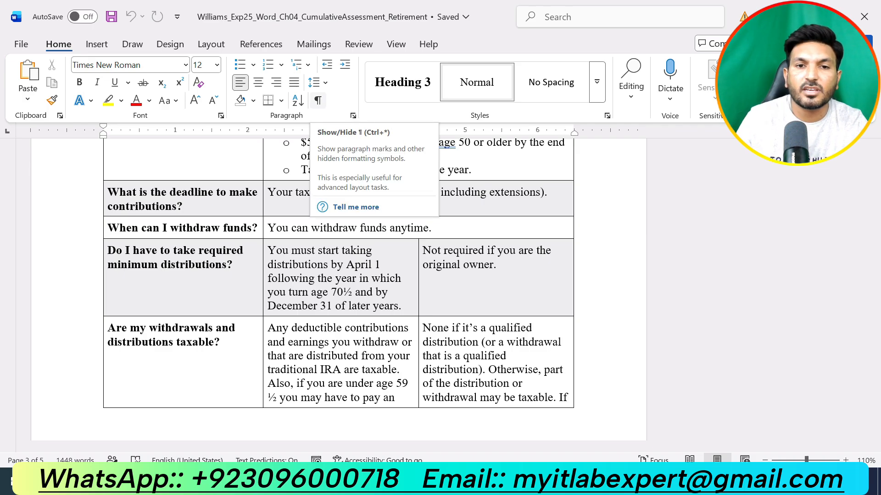
Display nonprinting characters in the retirement plans report.
left_click(318, 100)
scroll(339, 289, "up", 2)
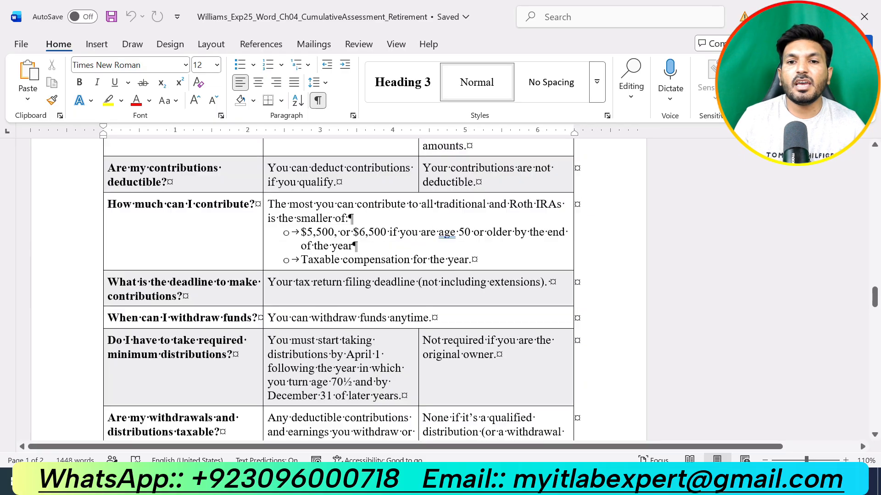
scroll(338, 289, "up", 1)
scroll(473, 322, "up", 10)
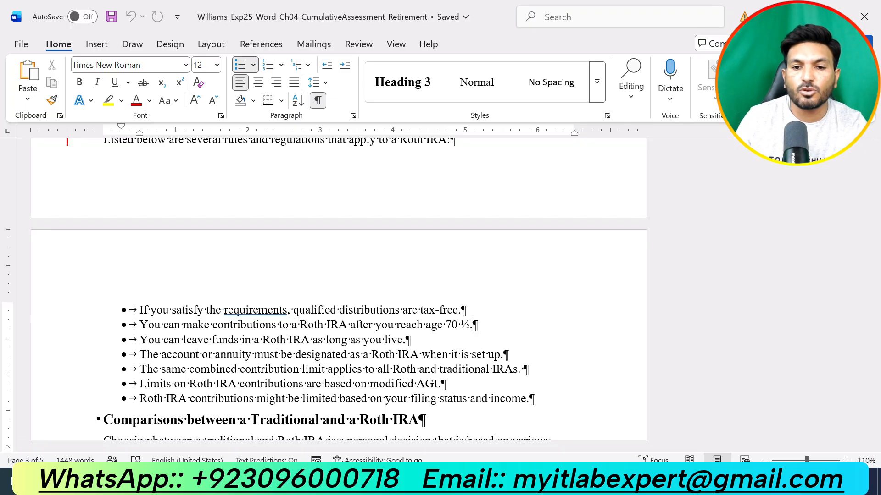
Switch back to the instructions document and highlight the step 2 instruction text in yellow.
left_click(559, 481)
left_click(484, 425)
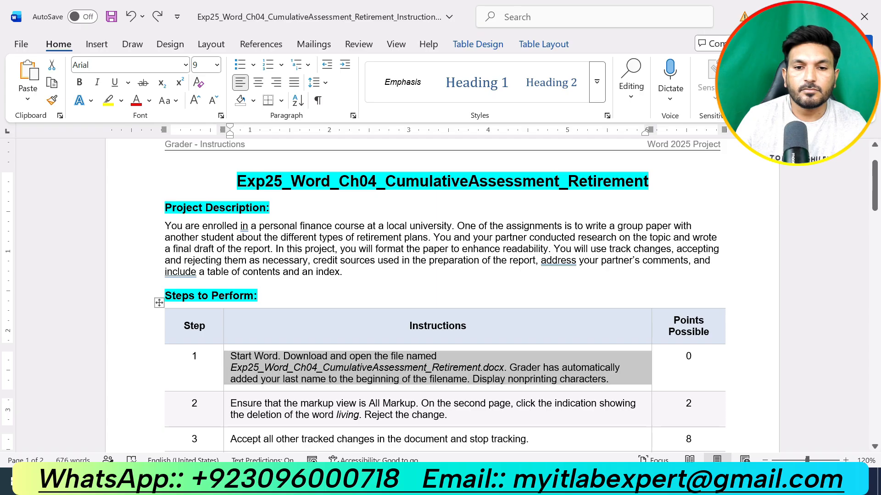
mouse_move(447, 415)
left_mouse_down()
mouse_move(367, 403)
mouse_move(230, 404)
left_mouse_up()
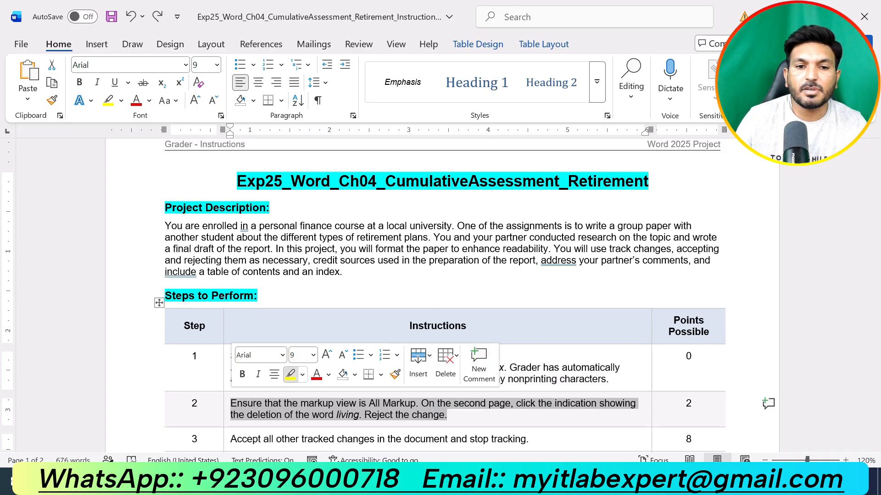
left_click(291, 375)
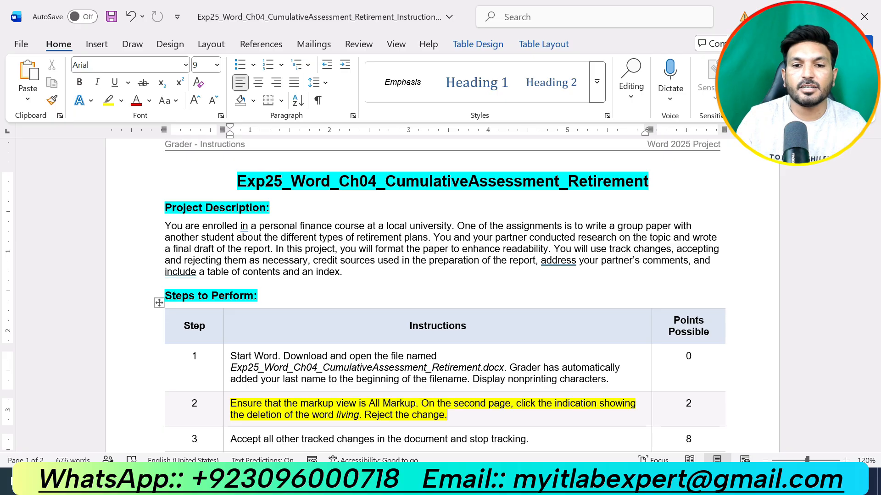
Switch to the retirement plans report and set the markup view to All Markup.
left_click(558, 481)
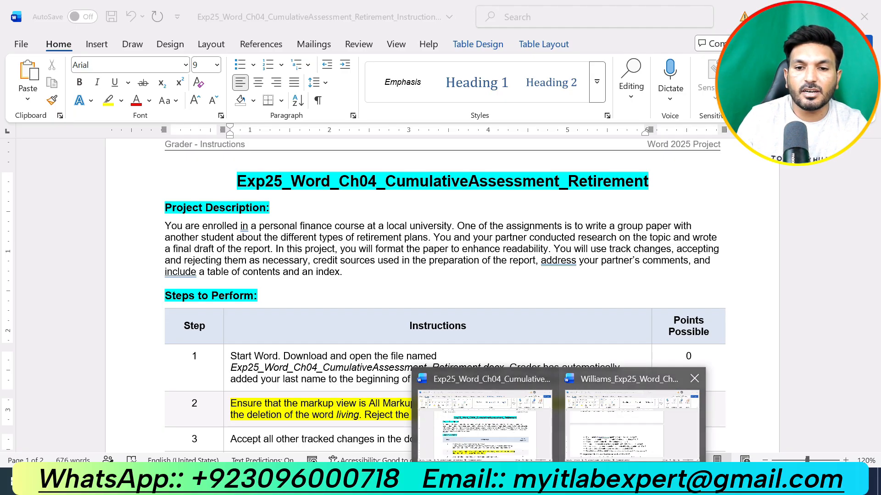
left_click(632, 415)
scroll(437, 293, "up", 5)
scroll(338, 289, "up", 10)
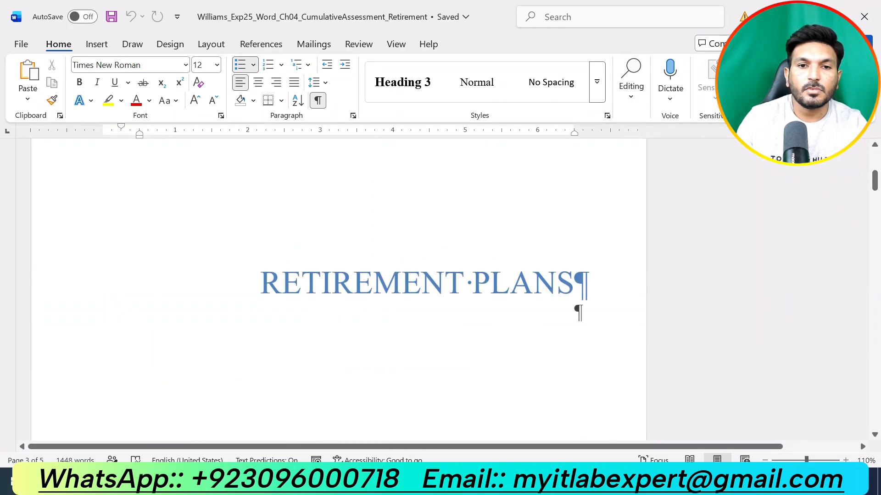
scroll(338, 288, "down", 5)
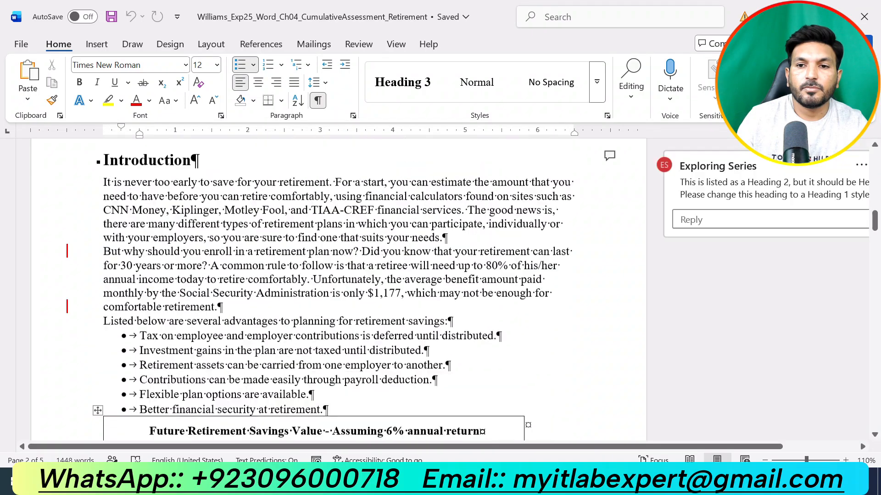
scroll(338, 289, "up", 10)
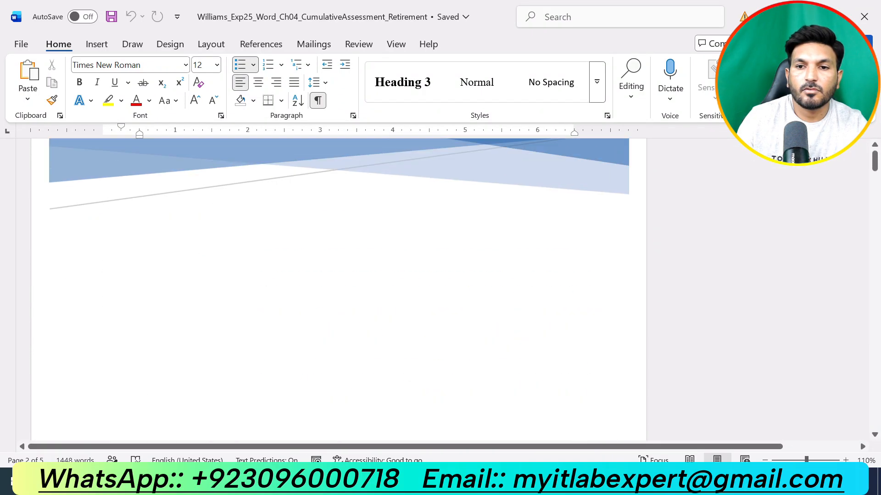
scroll(338, 290, "down", 18)
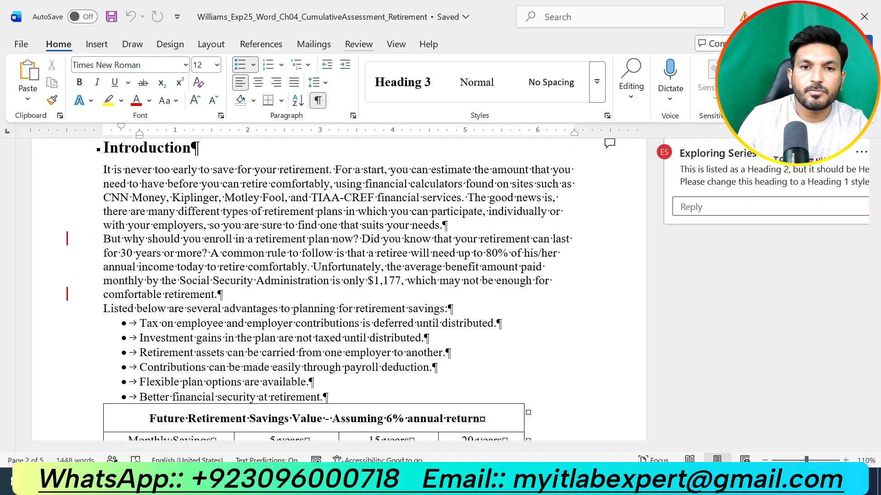
left_click(358, 44)
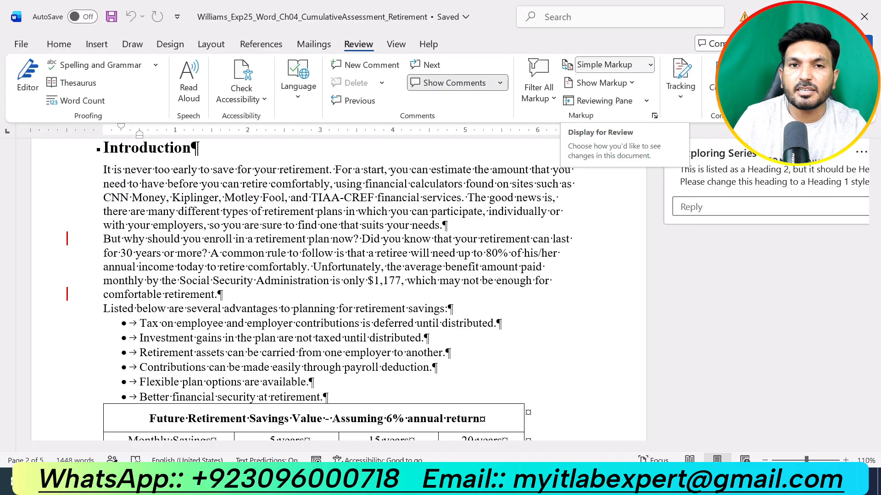
left_click(650, 65)
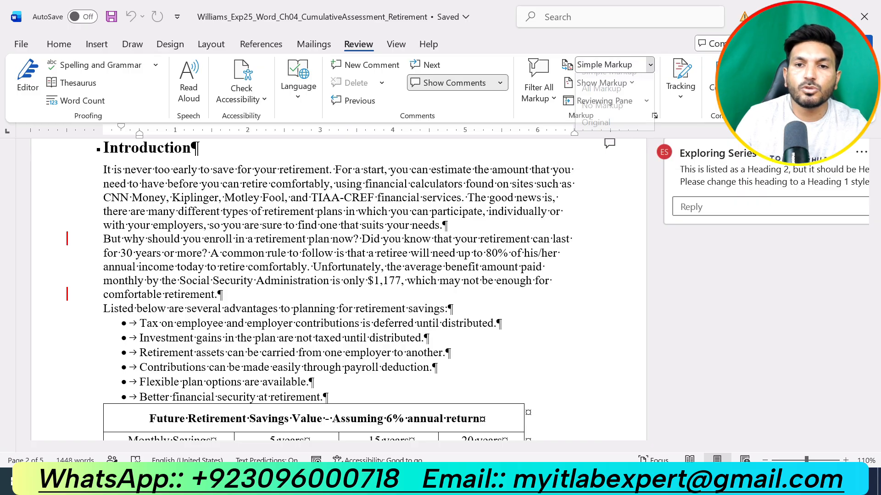
left_click(606, 98)
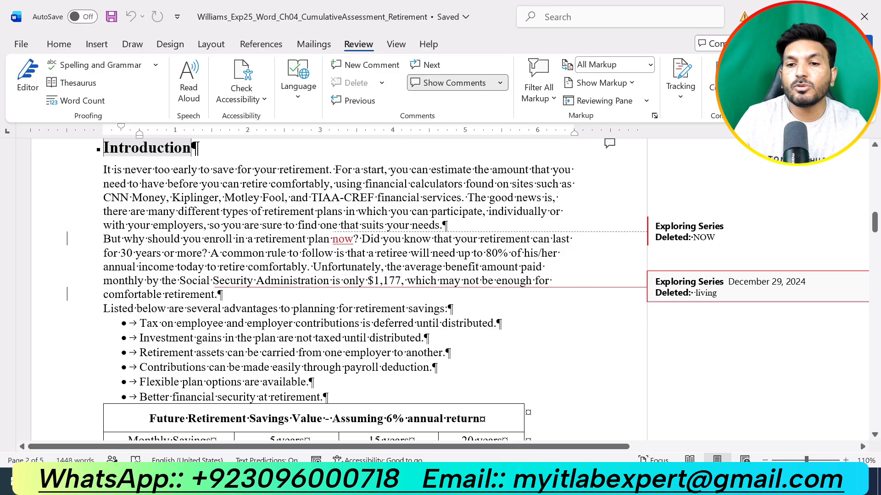
Reject the tracked deletion of the word "living" in the Introduction section on the second page.
left_click(697, 293)
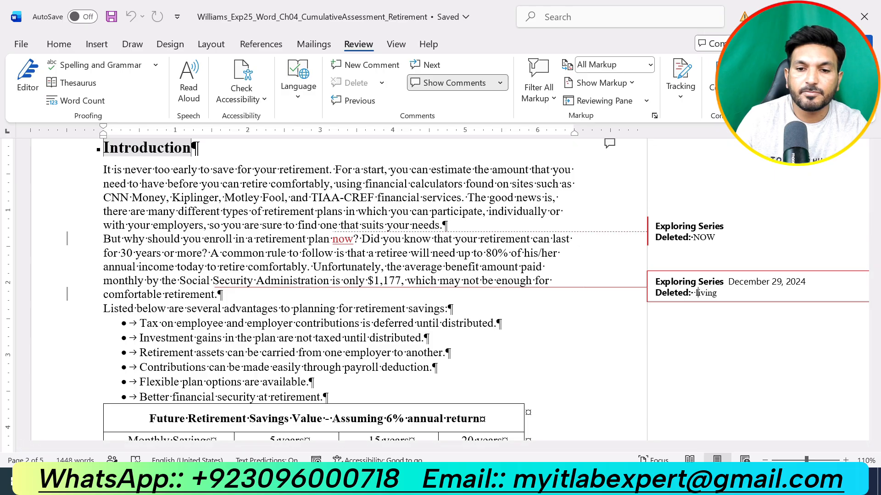
key("alt+Tab")
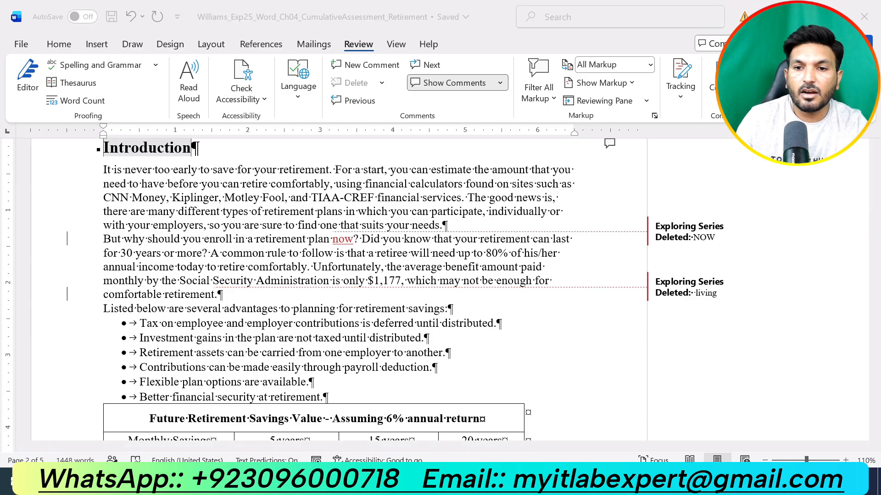
key("alt+Tab")
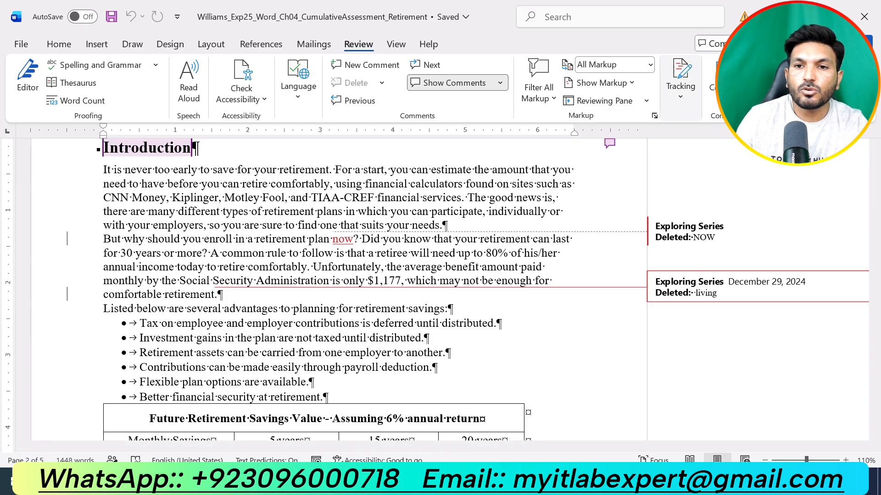
left_click(681, 87)
left_click(748, 158)
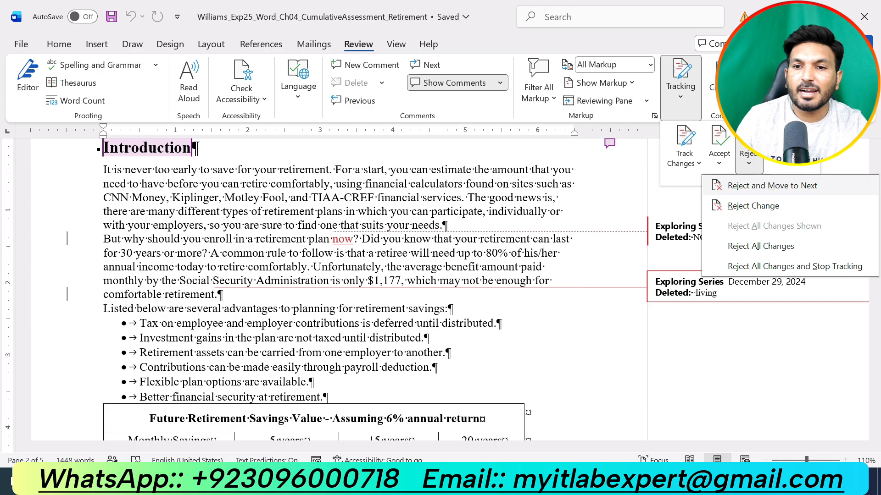
left_click(753, 205)
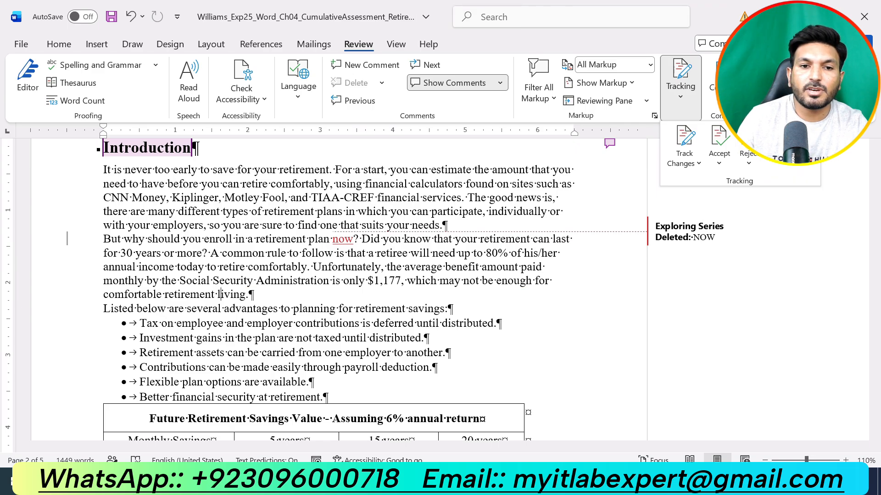
left_click(680, 87)
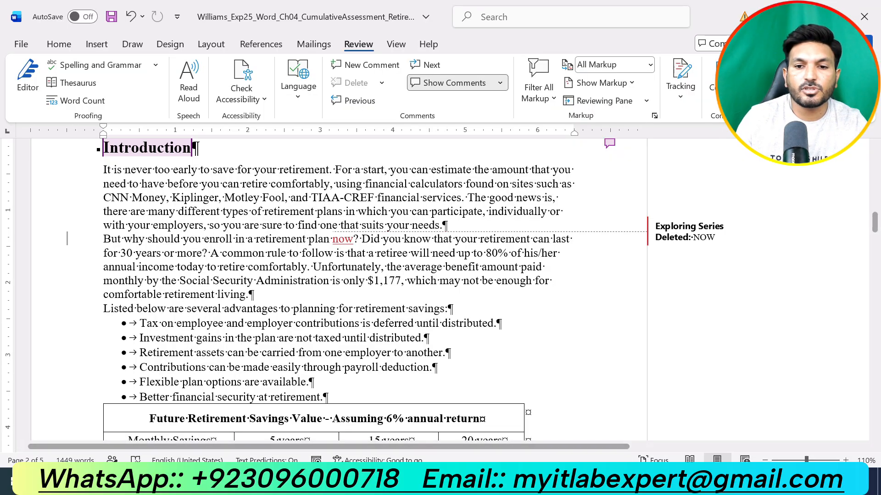
Switch to the instructions document and move the yellow highlight from the step 2 instruction to the step 3 instruction.
left_click(570, 422)
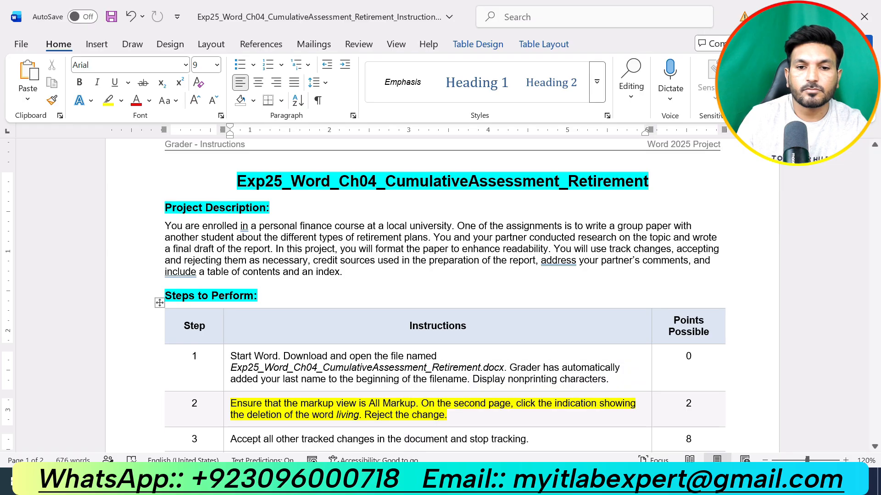
scroll(442, 296, "down", 1)
key("ctrl+z")
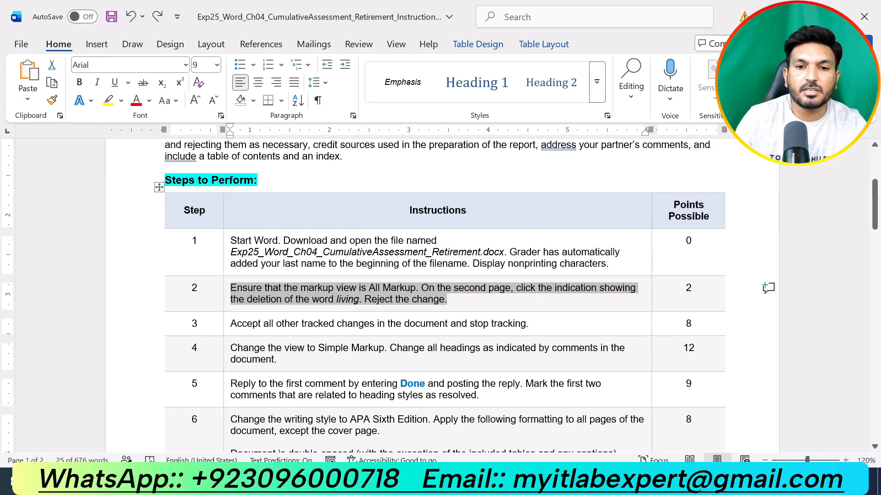
left_click_drag(528, 323, 230, 324)
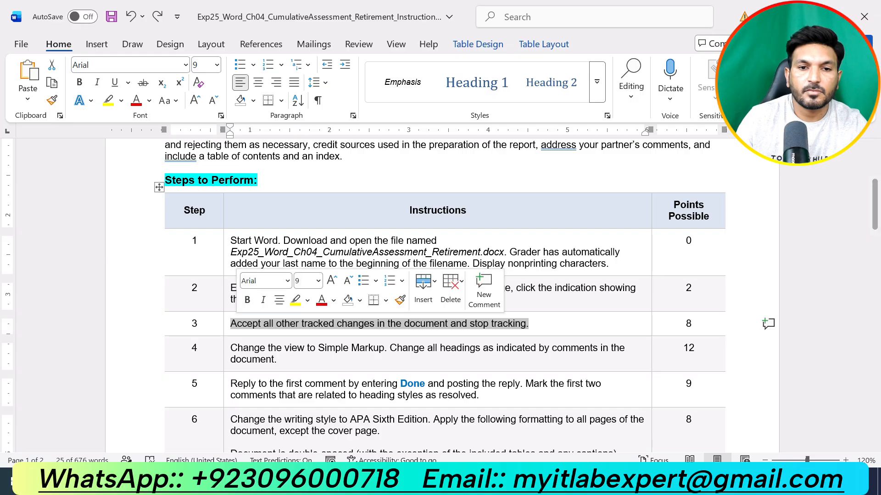
left_click(296, 301)
left_click(316, 348)
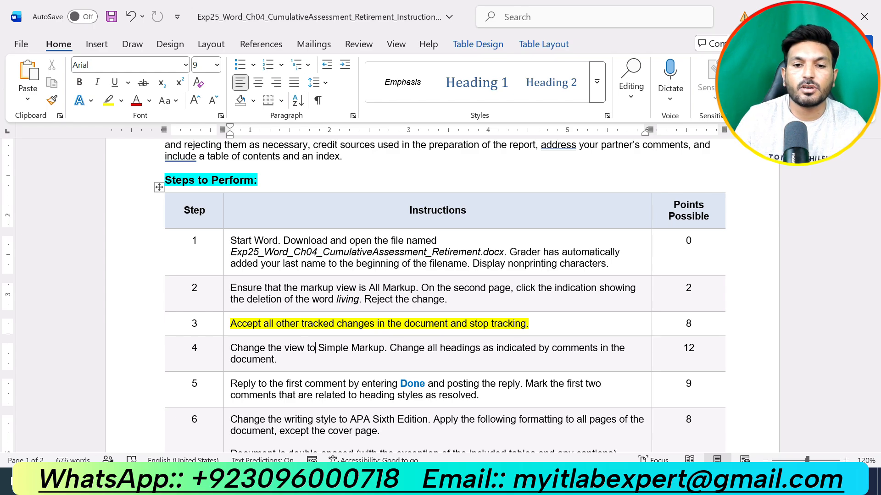
Switch to the retirement plans report, accept all remaining tracked changes and stop tracking.
left_click(560, 483)
left_click(633, 417)
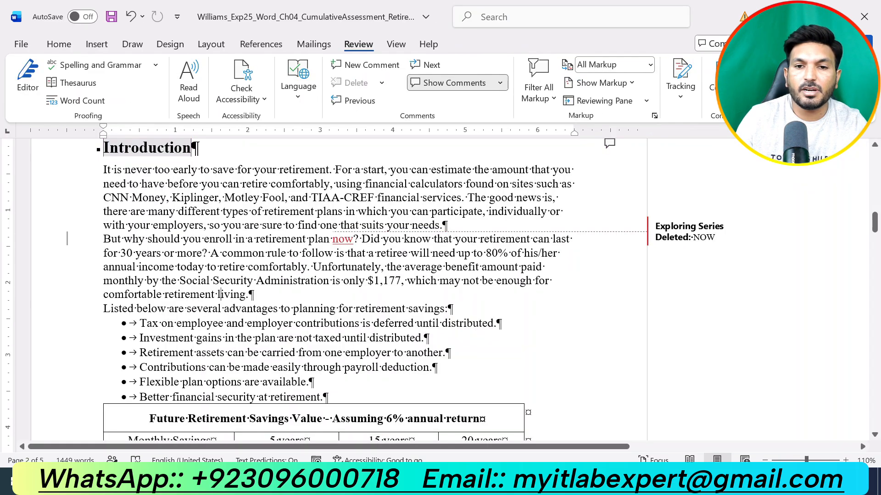
scroll(339, 289, "up", 1)
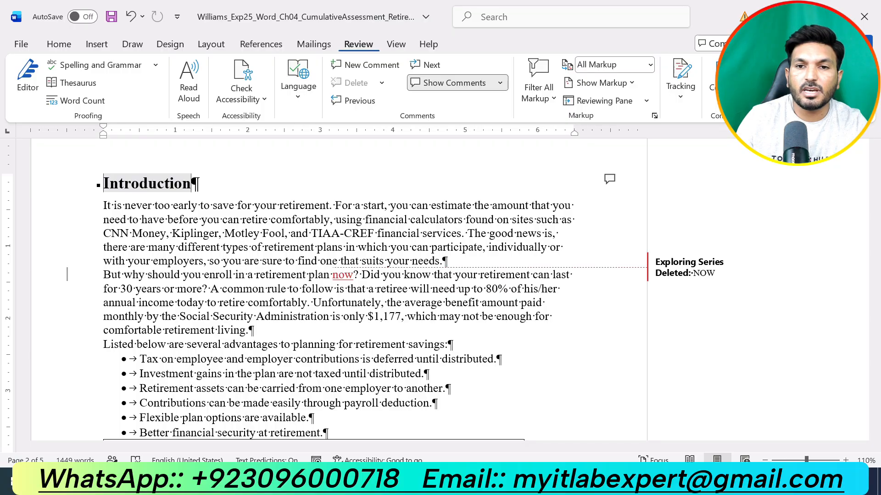
left_click(680, 88)
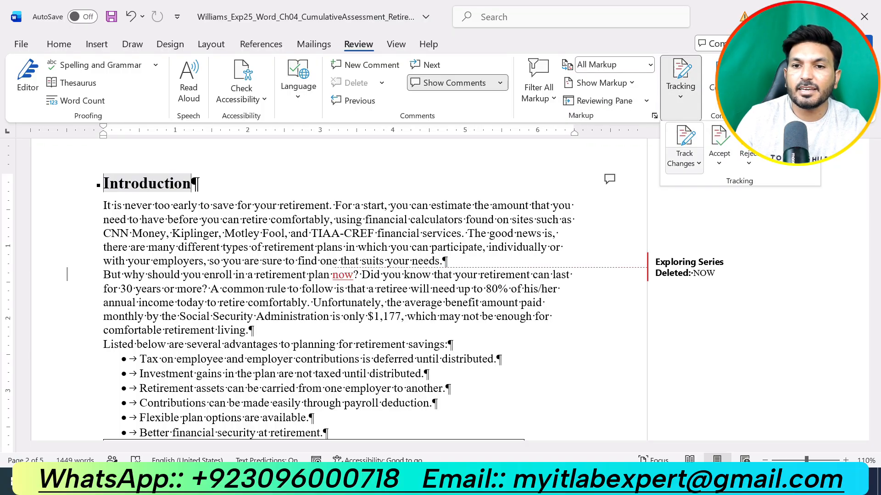
left_click(718, 163)
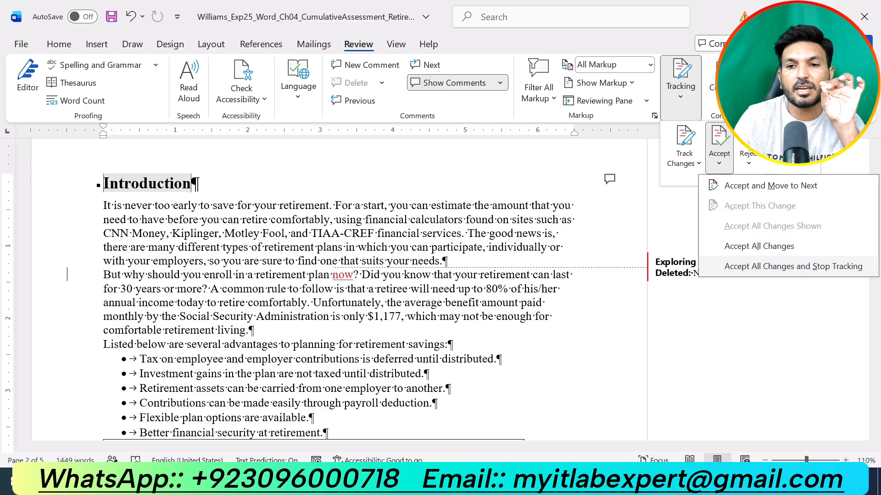
left_click(793, 266)
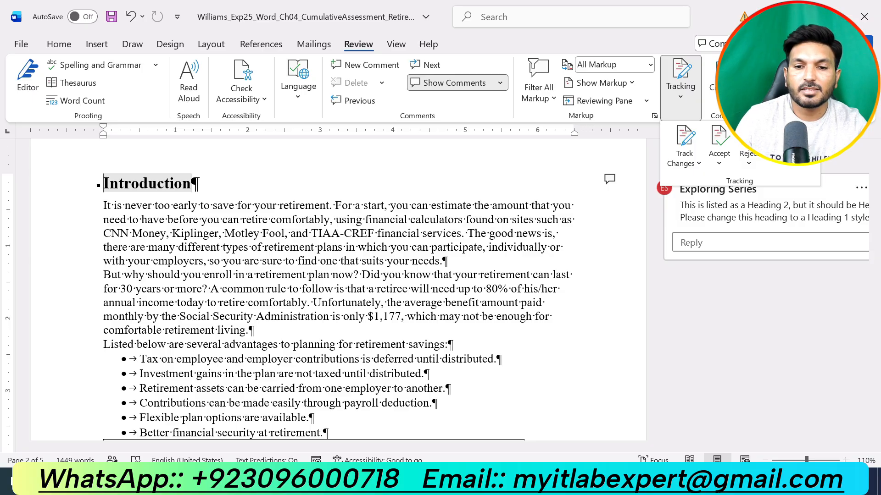
Switch to the instructions document and move the yellow highlight from the step 3 instruction to the step 4 instruction.
left_click(560, 481)
left_click(485, 417)
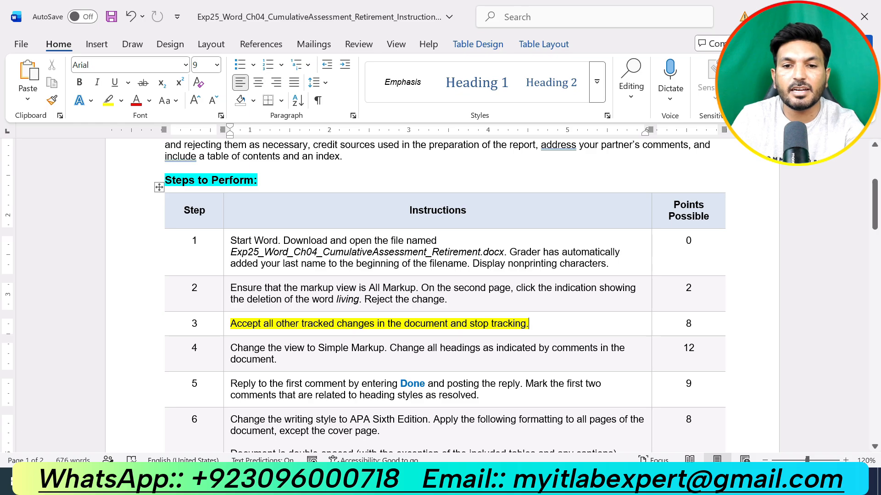
key("ctrl+z")
key("Right")
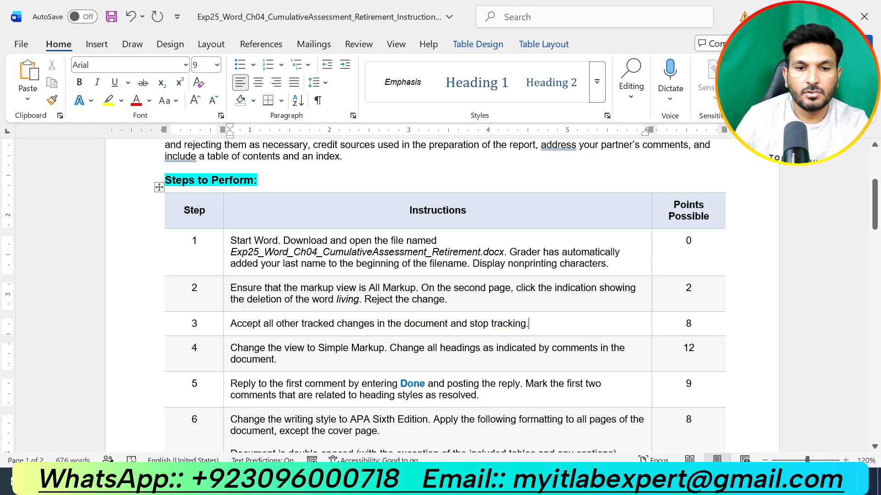
left_click_drag(278, 360, 231, 348)
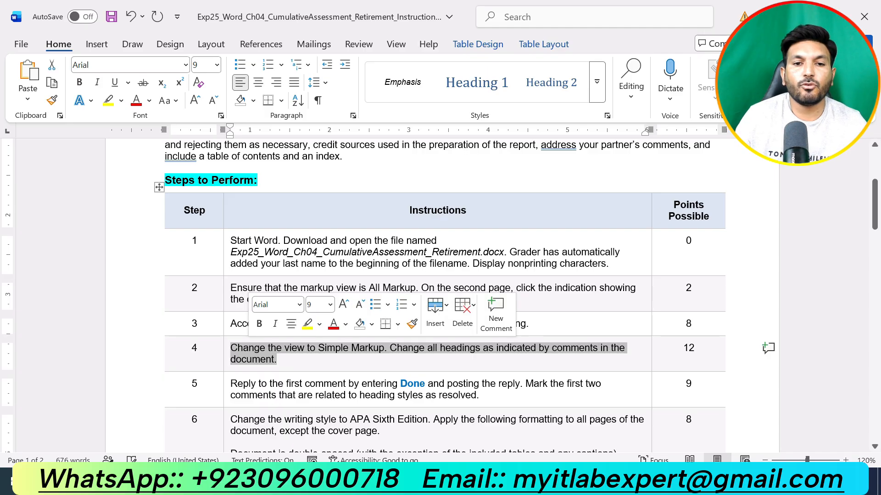
left_click(306, 324)
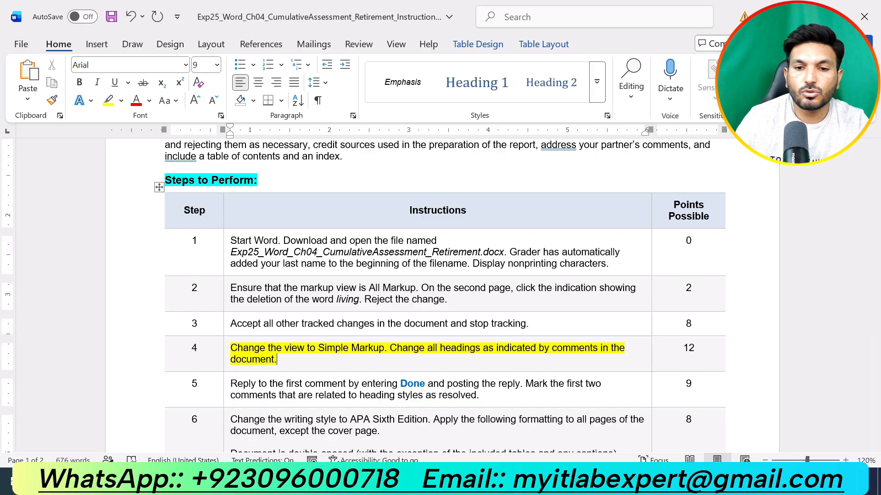
Switch to the retirement plans report and change the markup view to Simple Markup.
left_click(558, 482)
left_click(632, 424)
scroll(440, 294, "up", 5)
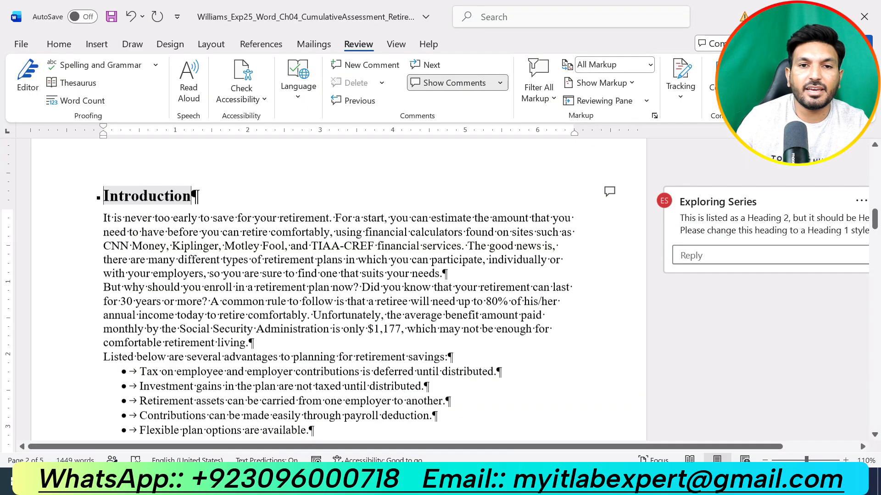
scroll(440, 293, "down", 1)
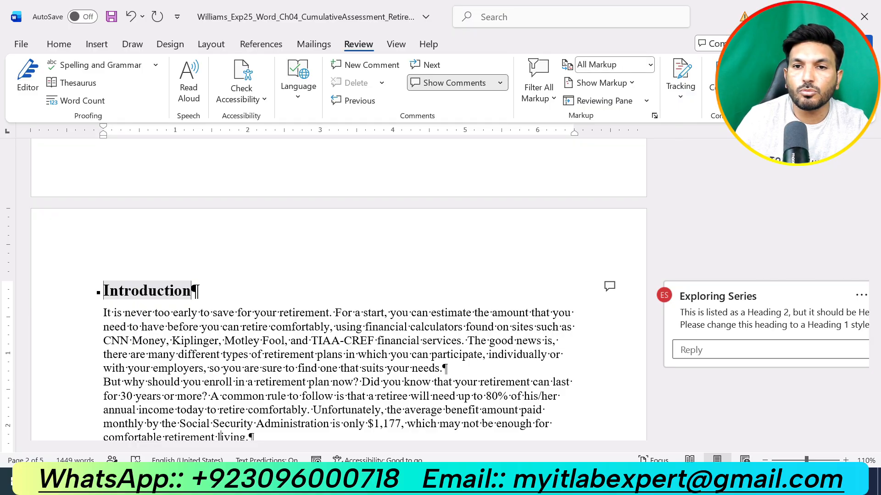
left_click(650, 65)
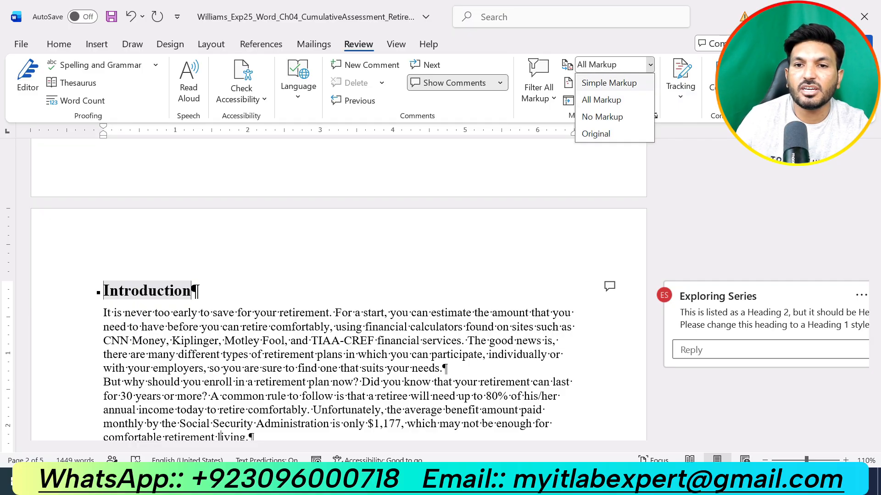
left_click(609, 83)
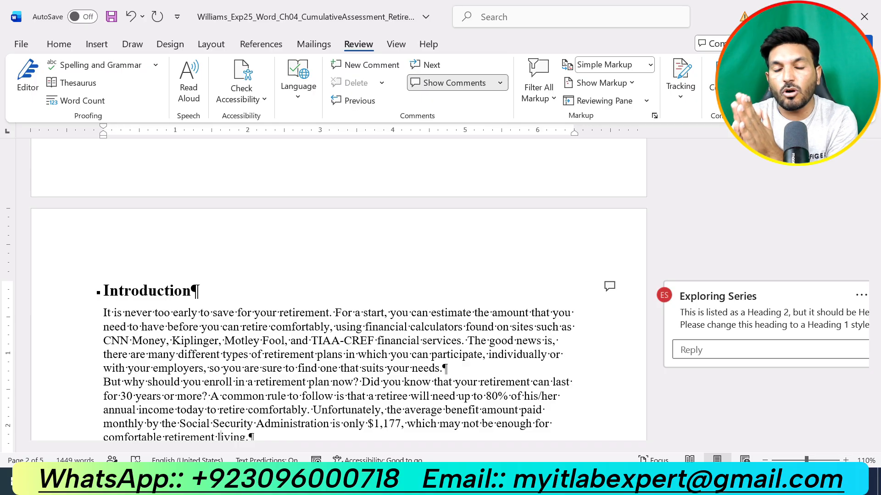
Apply the Heading 1 style to the Introduction heading, as its comment requests.
scroll(219, 436, "up", 10)
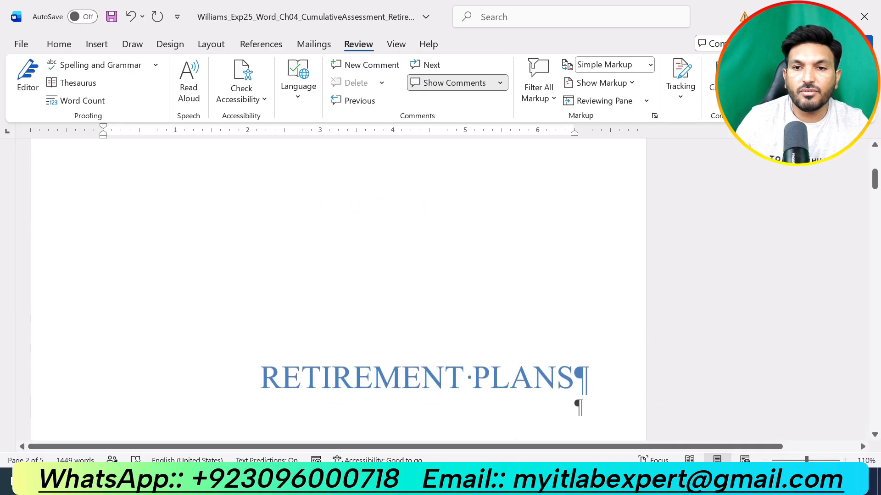
scroll(338, 289, "down", 10)
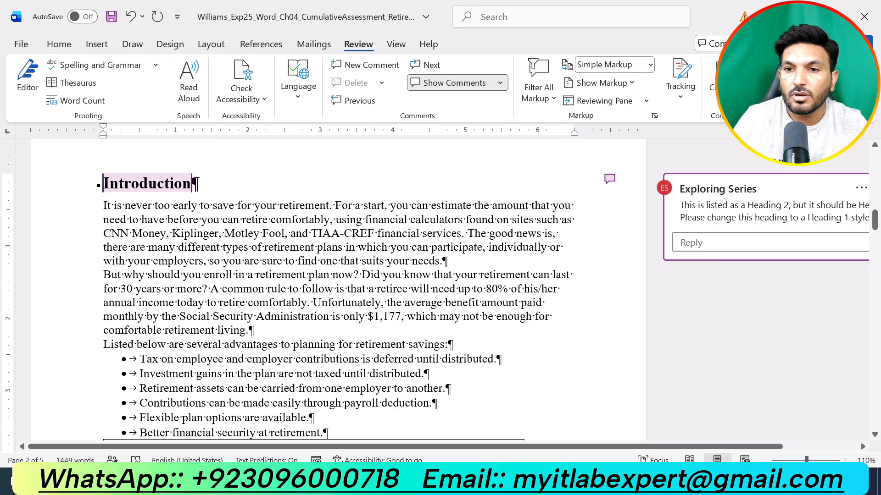
left_click(219, 330)
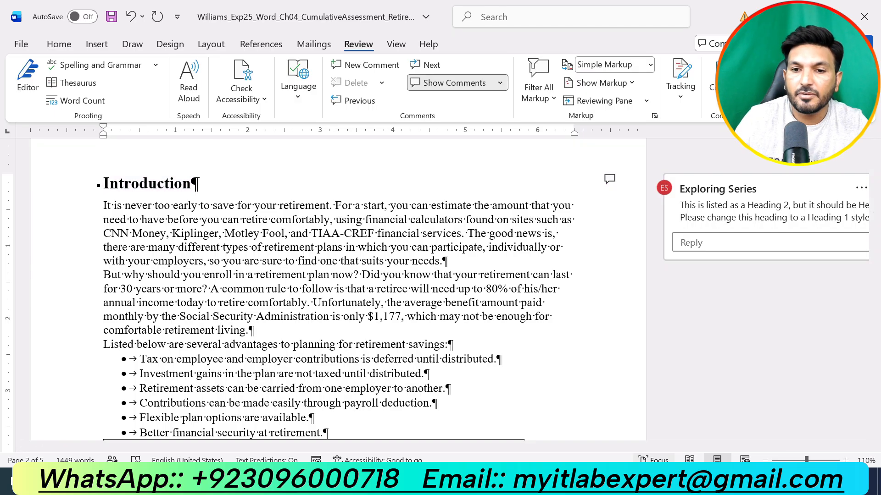
scroll(441, 284, "right", 3)
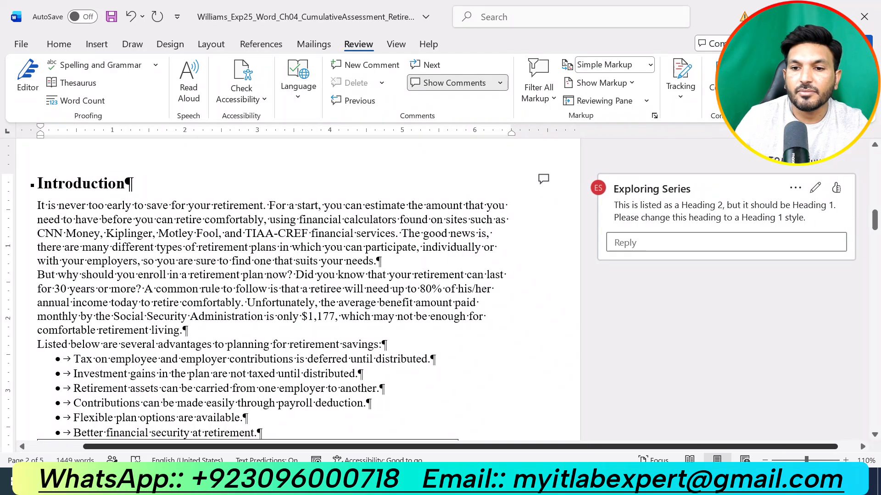
scroll(440, 284, "left", 3)
scroll(441, 284, "down", 1)
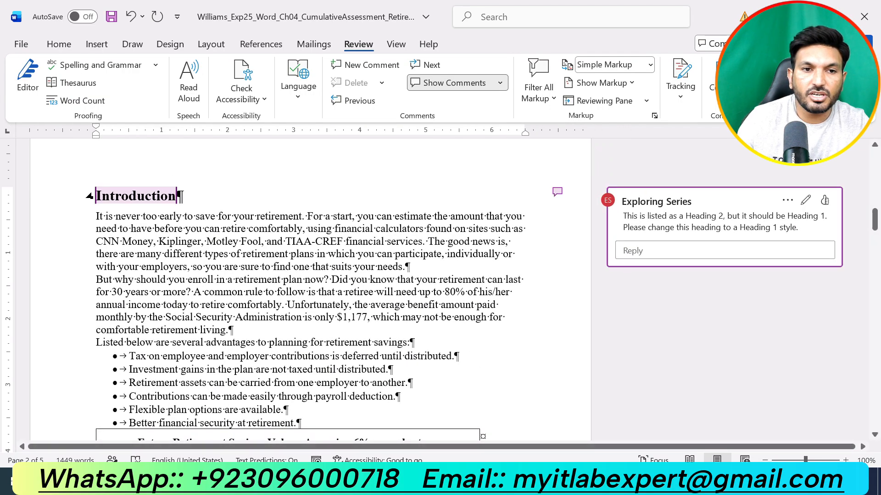
left_click(145, 195)
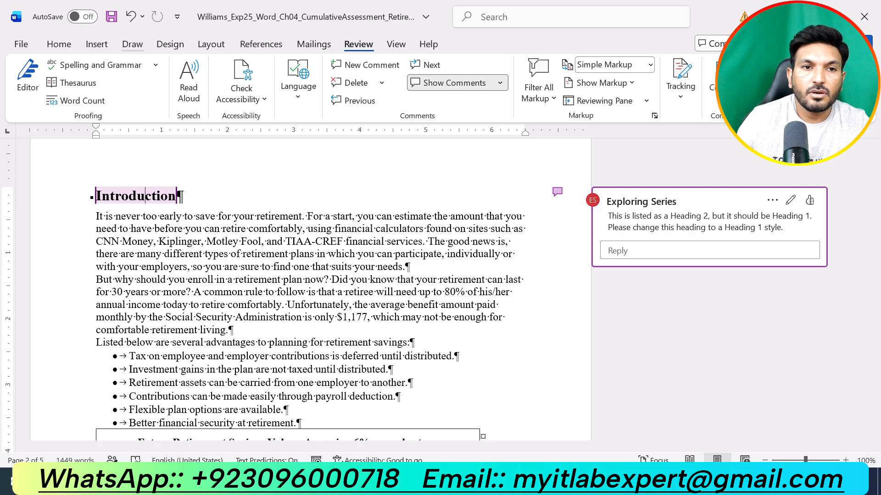
left_click(58, 44)
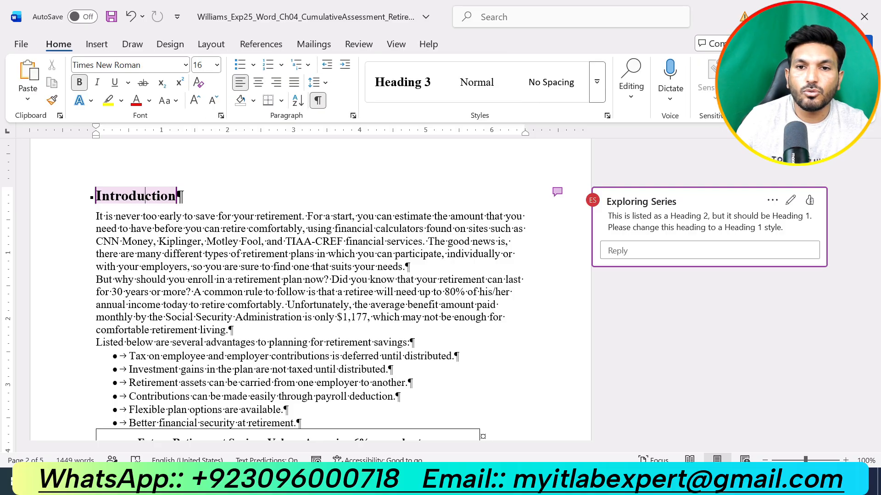
left_click(596, 82)
left_click(625, 82)
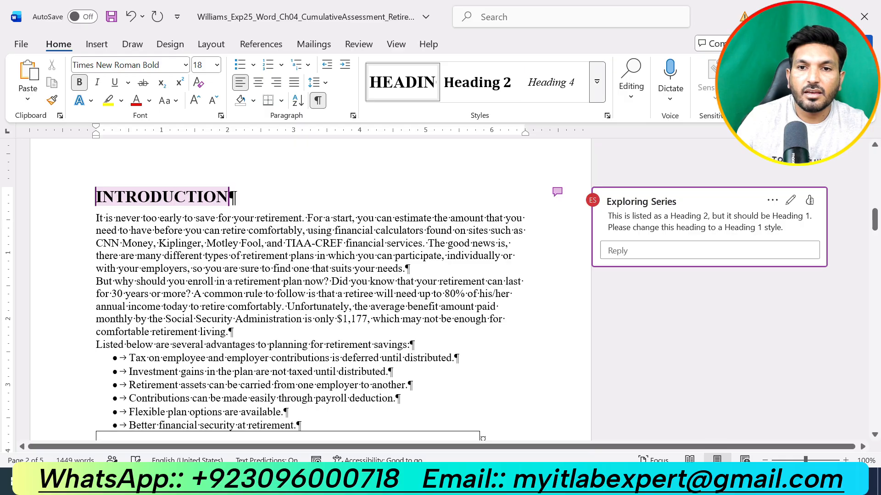
left_click(596, 81)
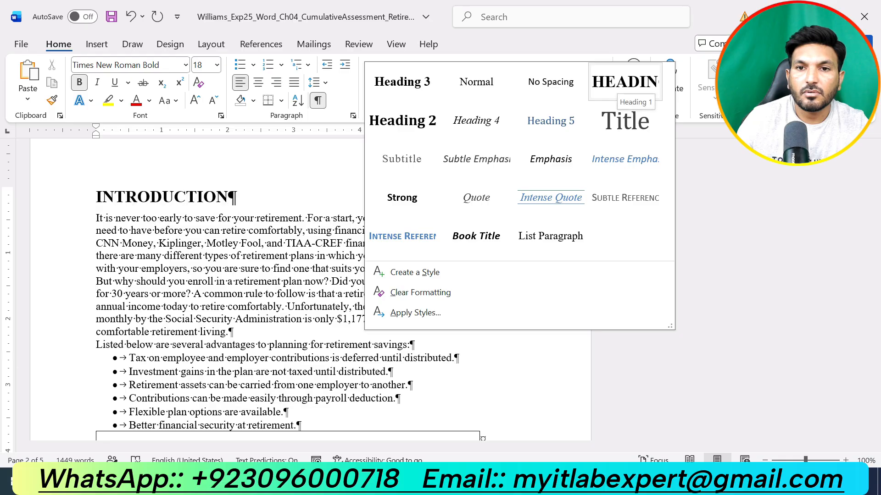
left_click(624, 81)
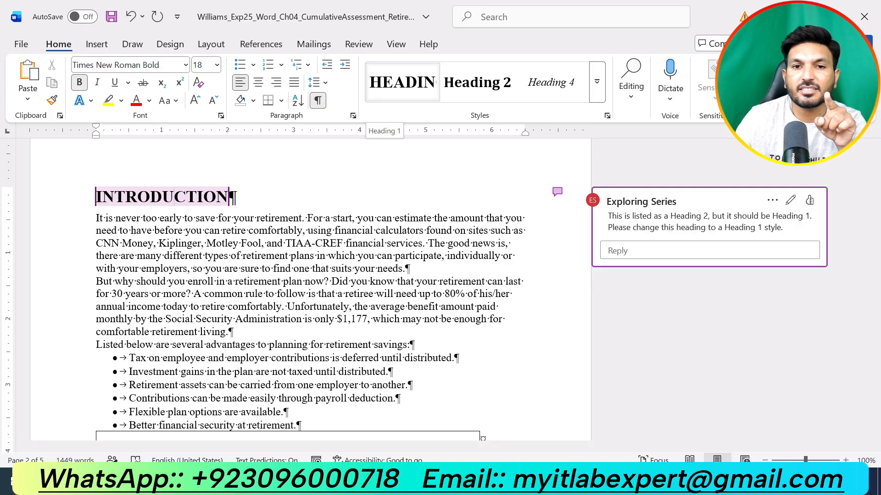
Apply the Heading 2 style to the heading "Traditional Individual Retirement Arrangements (IRA)".
left_click(379, 268)
scroll(378, 268, "down", 5)
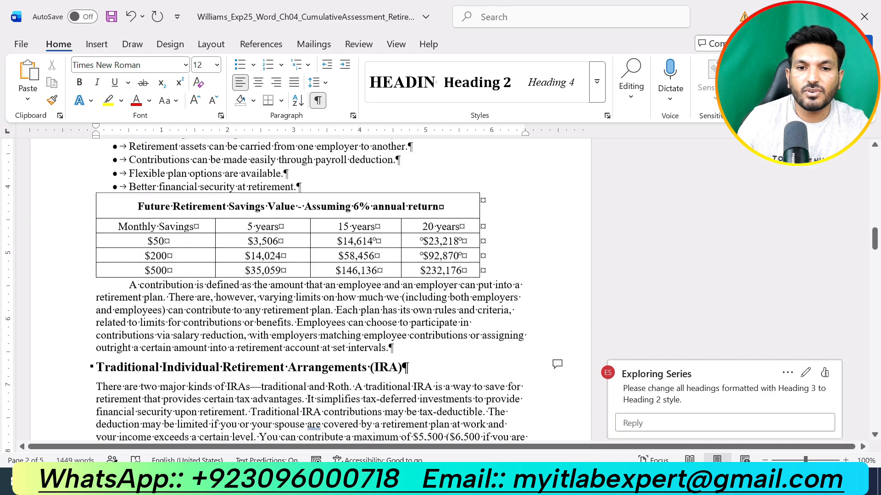
scroll(379, 268, "down", 3)
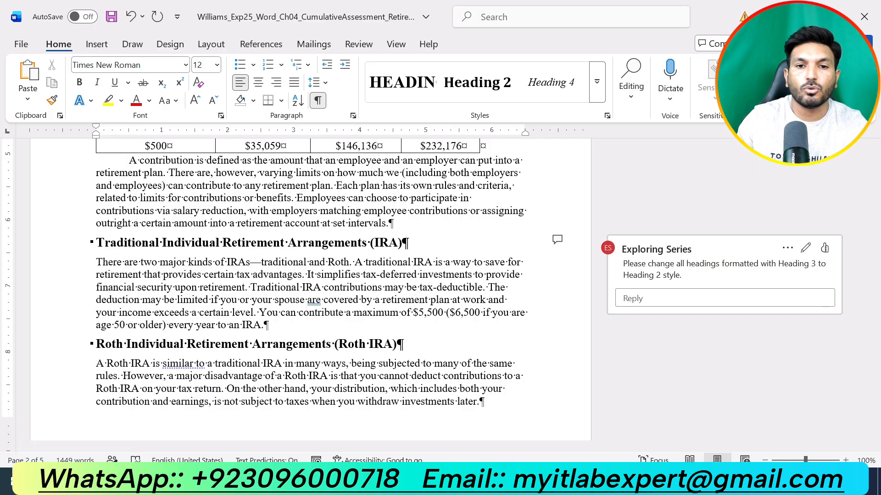
left_click(268, 242)
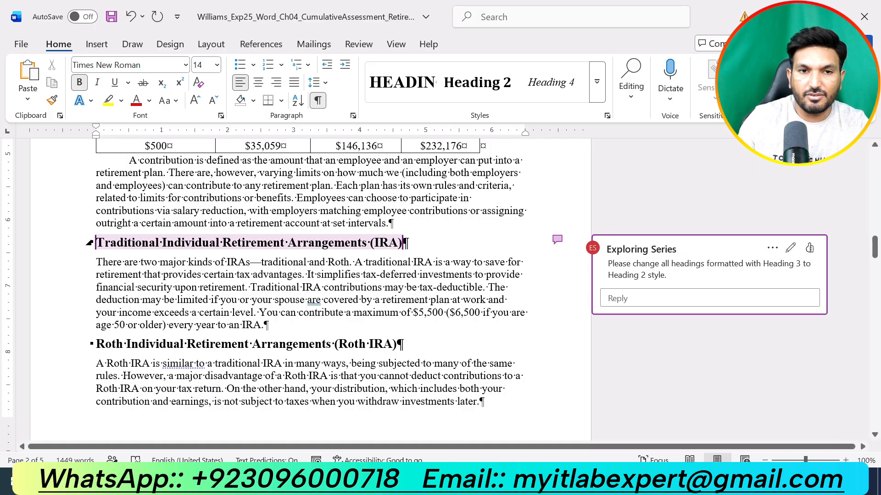
triple_click(268, 243)
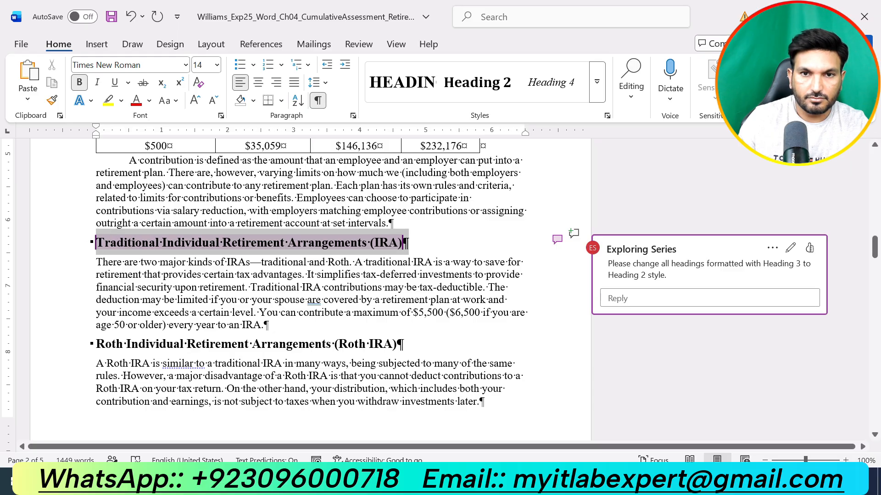
left_click(597, 82)
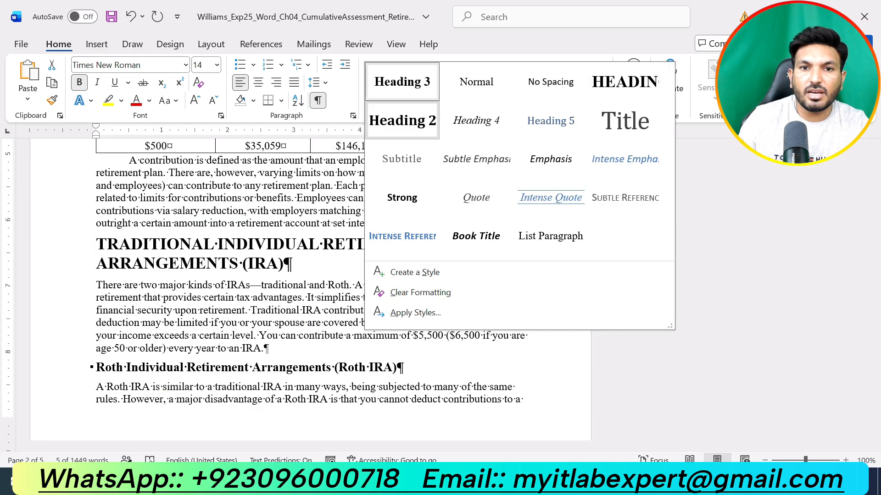
left_click(403, 120)
Apply the Heading 2 style to the heading "Roth Individual Retirement Arrangements (Roth IRA)".
scroll(468, 244, "down", 2)
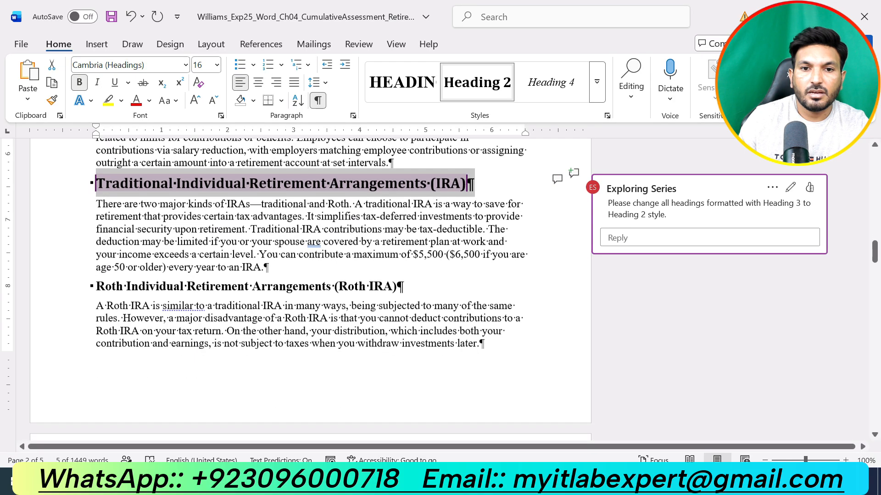
left_click(73, 281)
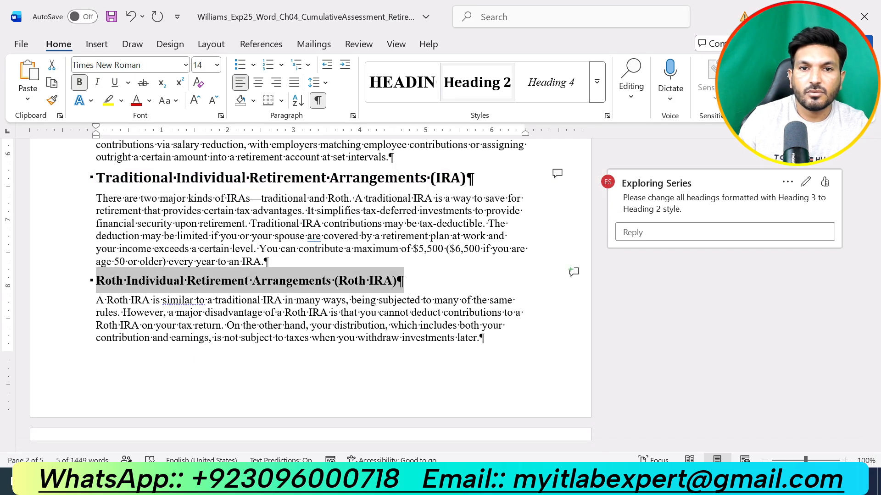
left_click(478, 83)
Apply the Heading 2 style to the heading "Comparisons between a Traditional and a Roth IRA".
scroll(440, 266, "down", 4)
scroll(440, 275, "down", 3)
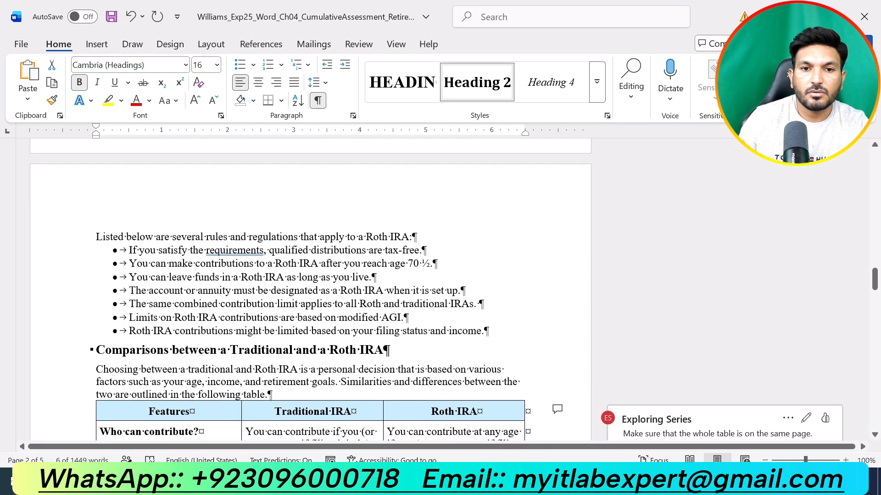
left_click_drag(385, 252, 96, 251)
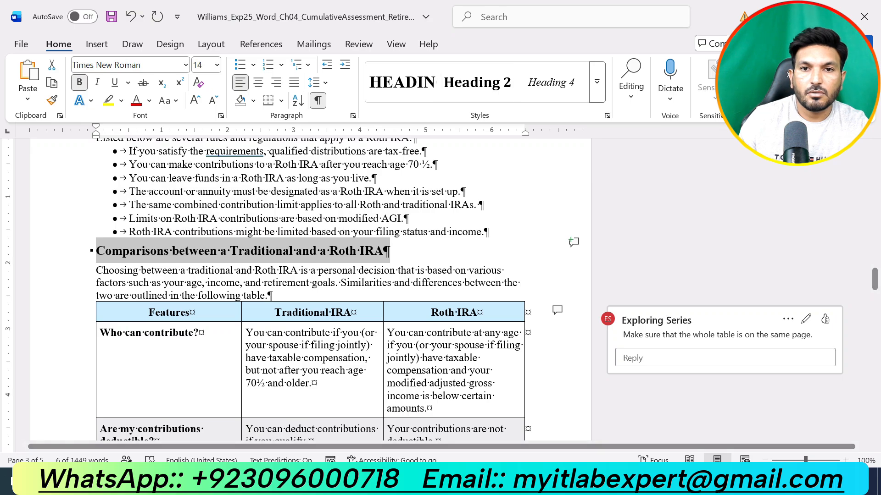
left_click(596, 82)
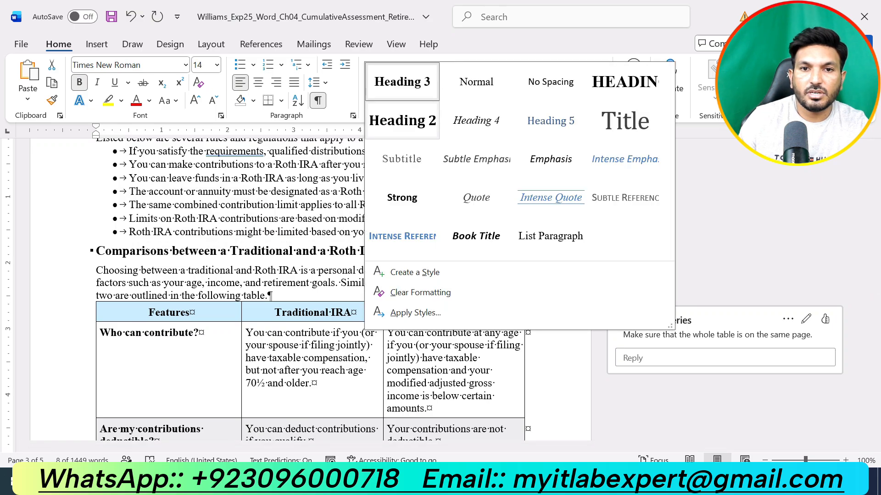
left_click(402, 120)
Apply the Heading 2 style to the "401(k) Plans" heading below the IRA comparison table.
scroll(312, 289, "down", 5)
scroll(312, 289, "down", 10)
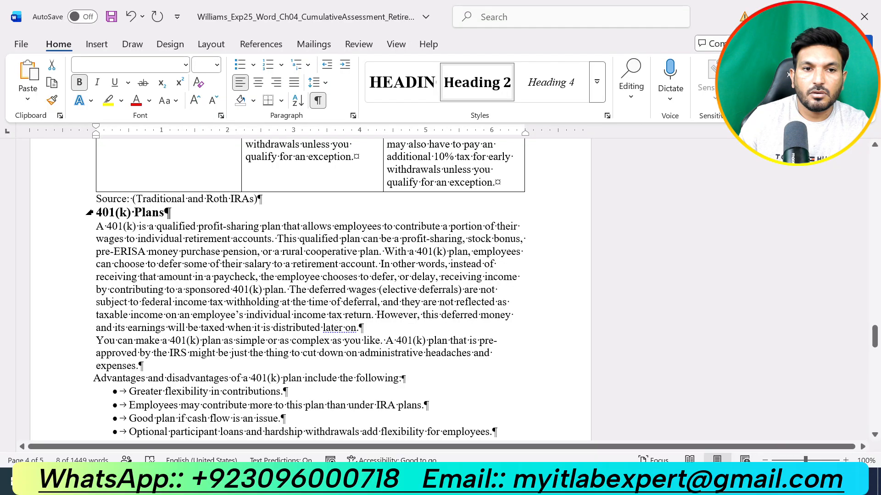
left_click_drag(171, 213, 96, 212)
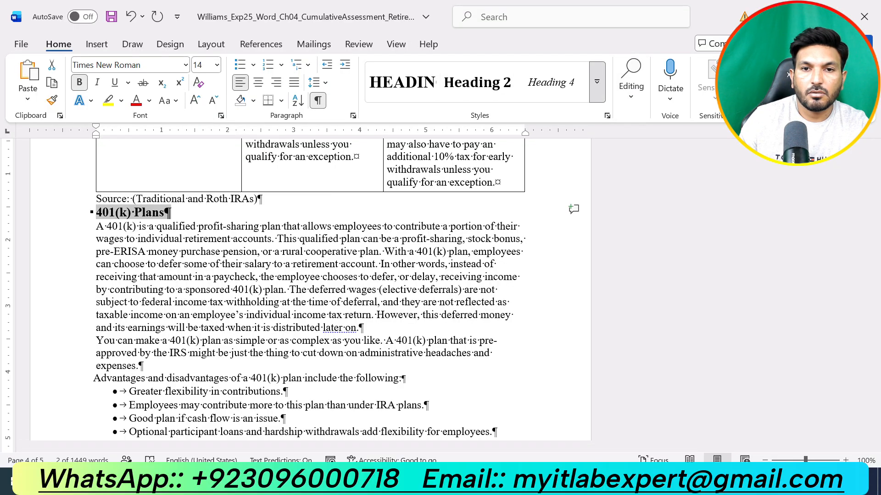
left_click(596, 81)
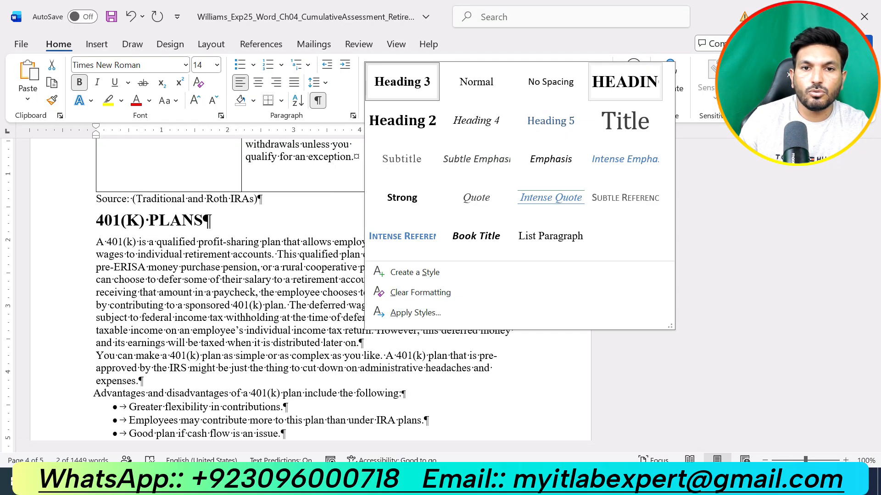
left_click(402, 120)
Apply the Heading 2 style to the "403(b) Plans" heading.
scroll(312, 275, "down", 6)
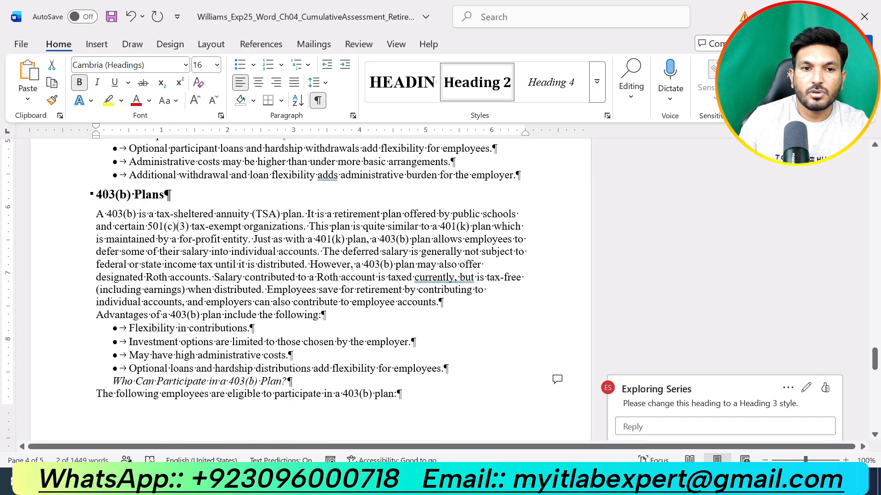
left_click_drag(166, 195, 96, 195)
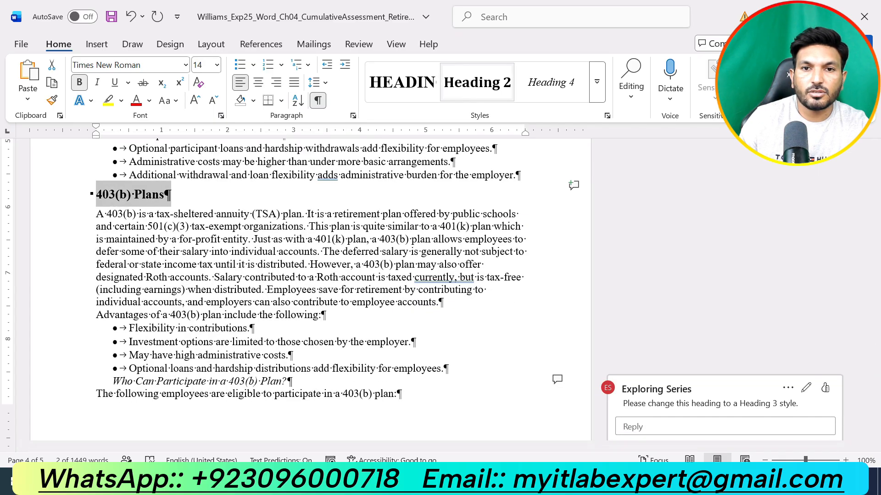
left_click(477, 82)
Apply the Heading 2 style to the Conclusion heading on the last page.
scroll(312, 275, "down", 10)
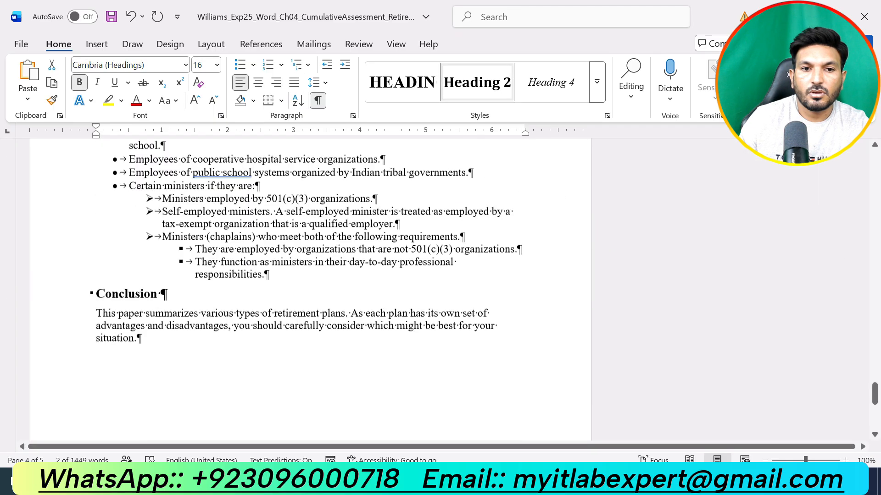
scroll(312, 275, "down", 3)
left_click(89, 200)
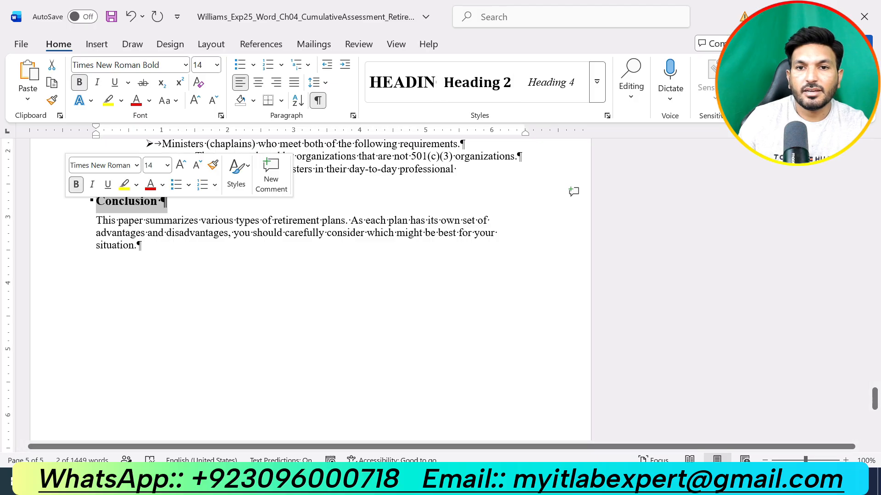
left_click(596, 81)
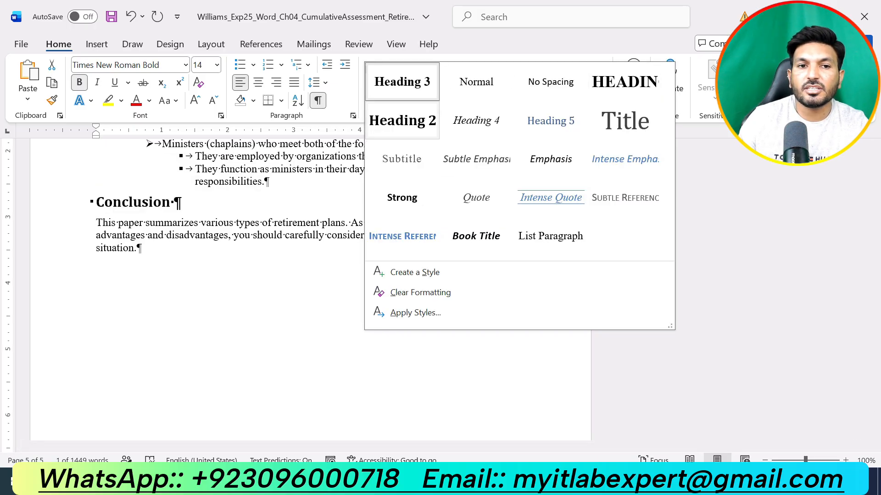
left_click(402, 121)
Switch to the instructions document, reread the step 4 instruction on heading changes, and return to the retirement plans report.
scroll(312, 275, "up", 4)
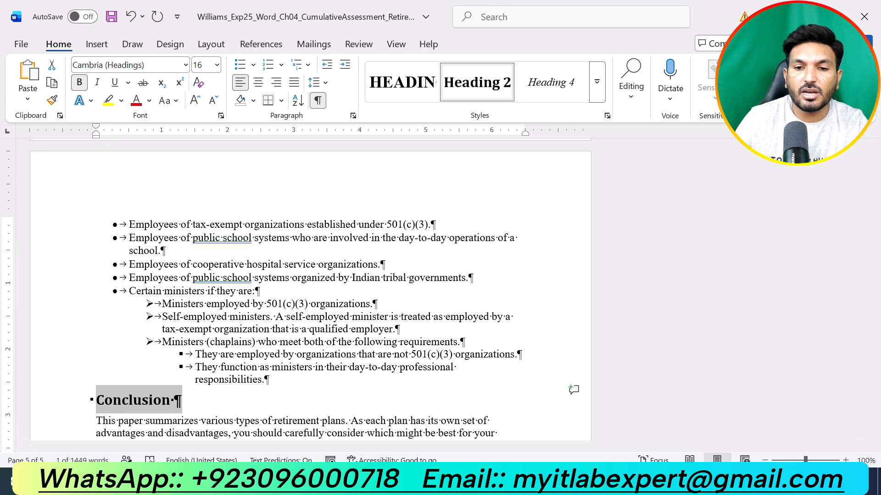
left_click(559, 486)
left_click(484, 417)
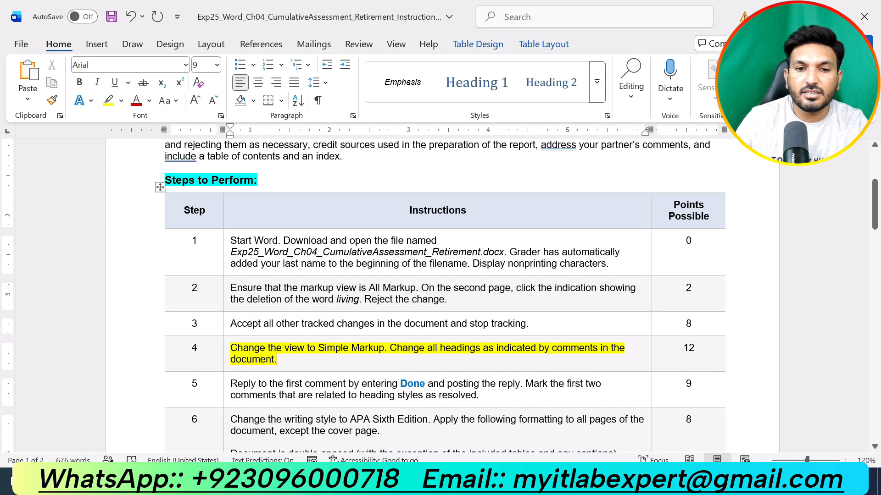
left_click(559, 486)
left_click(629, 418)
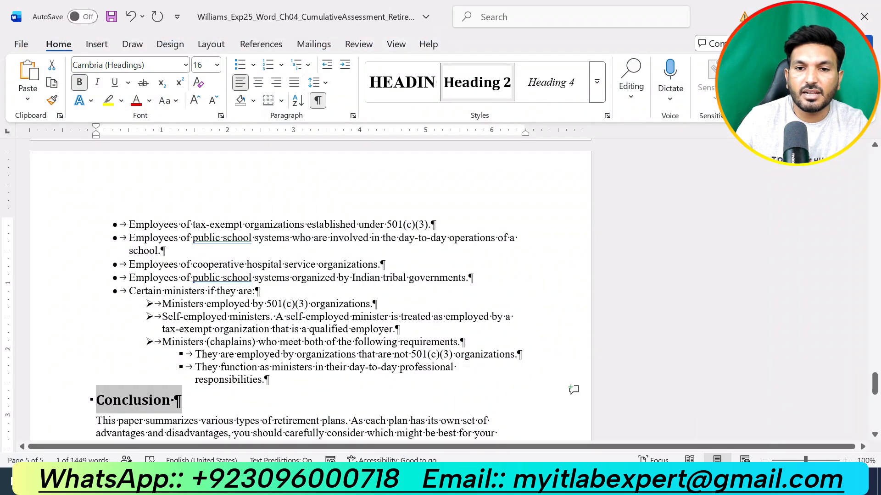
Apply the Heading 3 style to the italic line "Who Can Participate in a 403(b) Plan?", as its comment requests.
scroll(310, 290, "down", 5)
scroll(310, 290, "up", 10)
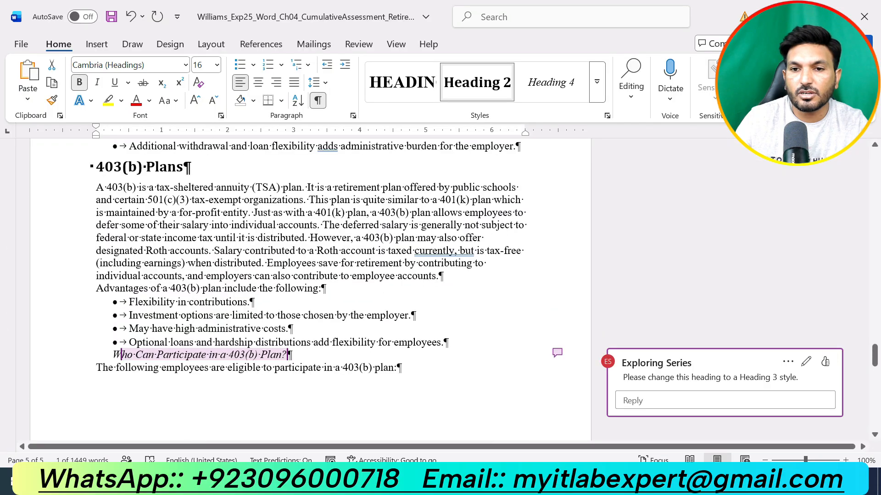
scroll(310, 289, "up", 2)
scroll(310, 290, "down", 4)
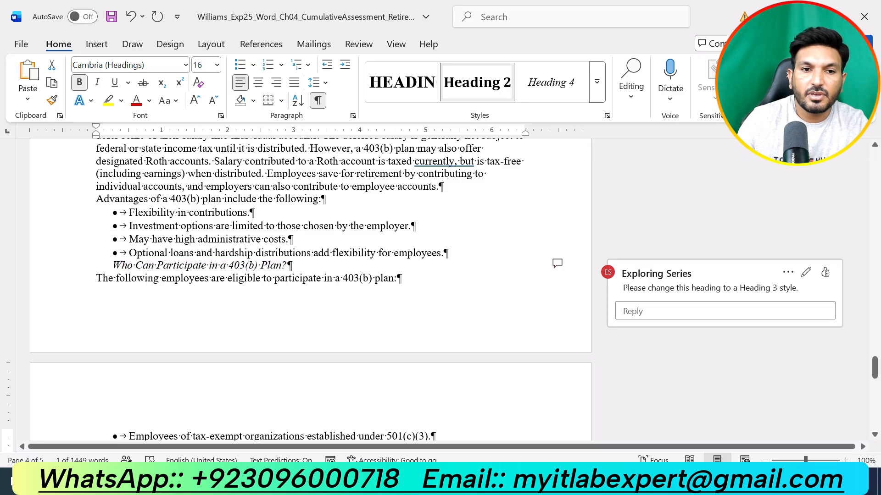
left_click_drag(82, 266, 83, 253)
left_click(83, 266)
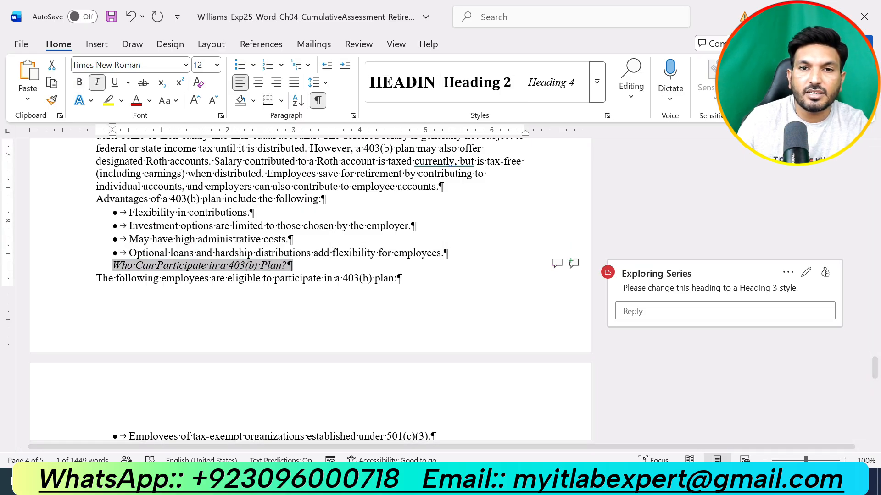
left_click(597, 81)
left_click(403, 81)
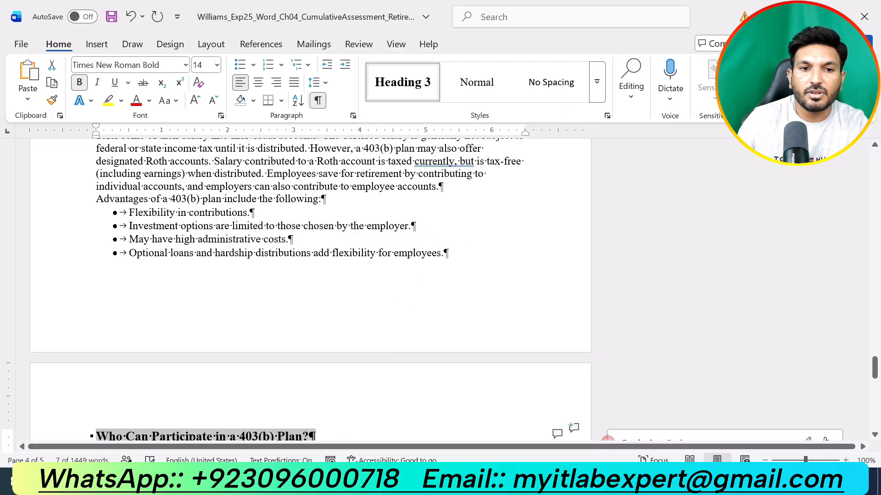
Switch to the instructions document and move the yellow highlight from the step 4 text to the step 5 text.
scroll(307, 285, "down", 6)
scroll(307, 284, "down", 2)
scroll(308, 284, "up", 15)
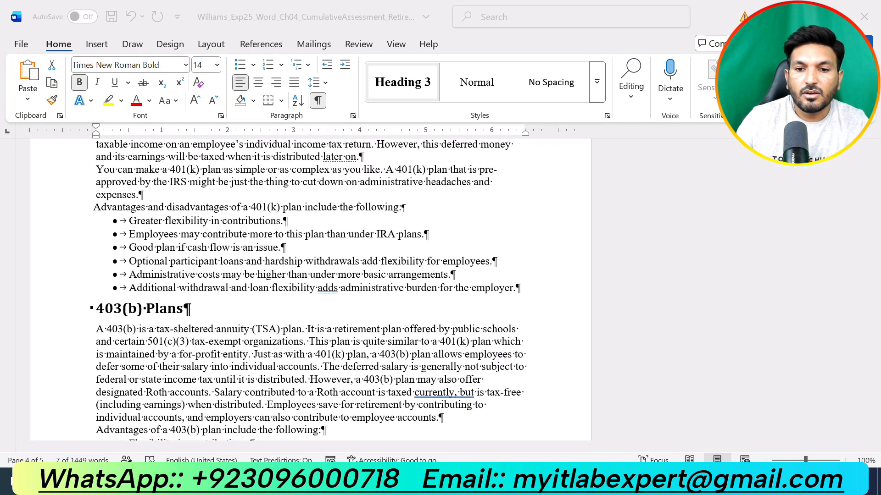
mouse_move(560, 481)
left_click(485, 417)
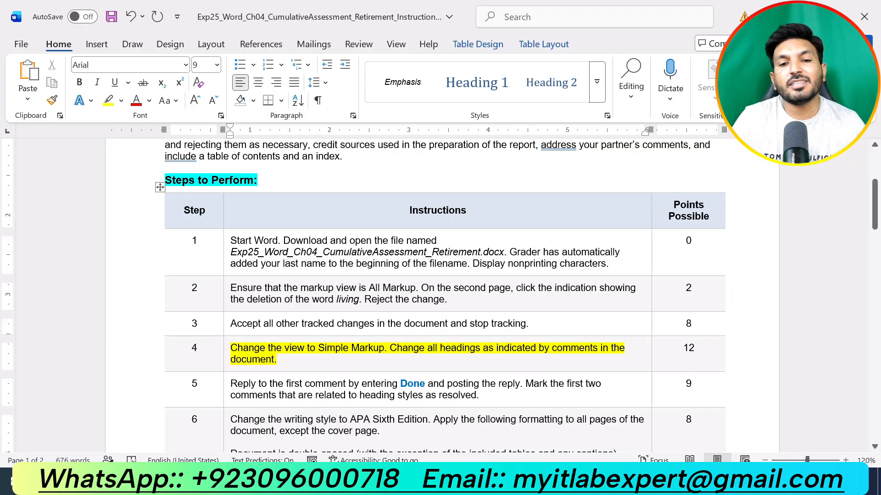
key("ctrl+z")
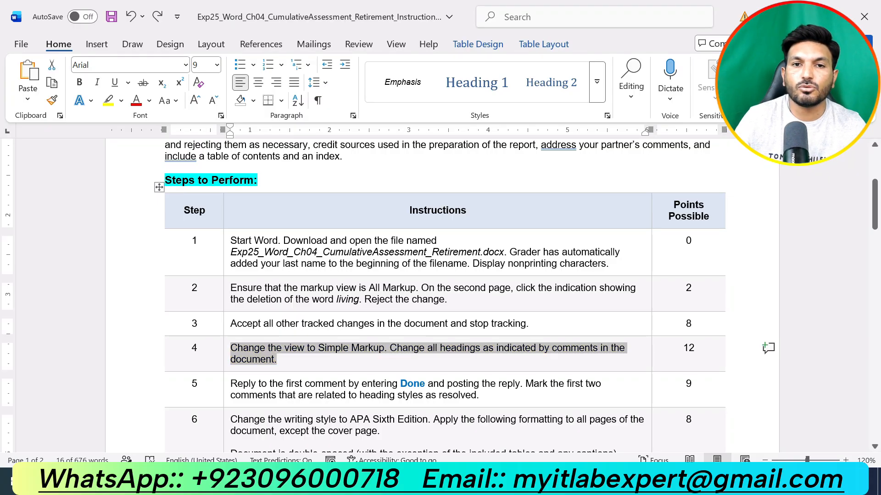
scroll(440, 293, "down", 2)
left_click_drag(479, 318, 230, 306)
left_click(293, 280)
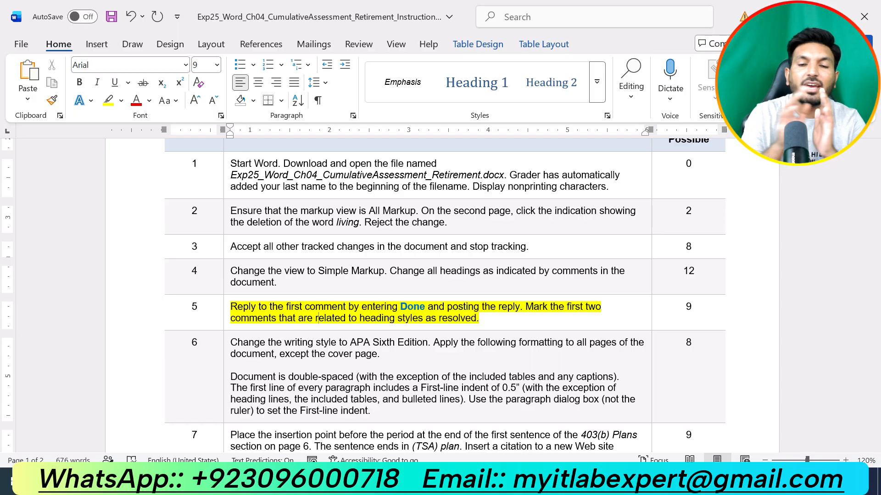
Return to the retirement report and post the reply "Done" to the first comment, on the INTRODUCTION heading.
mouse_move(565, 486)
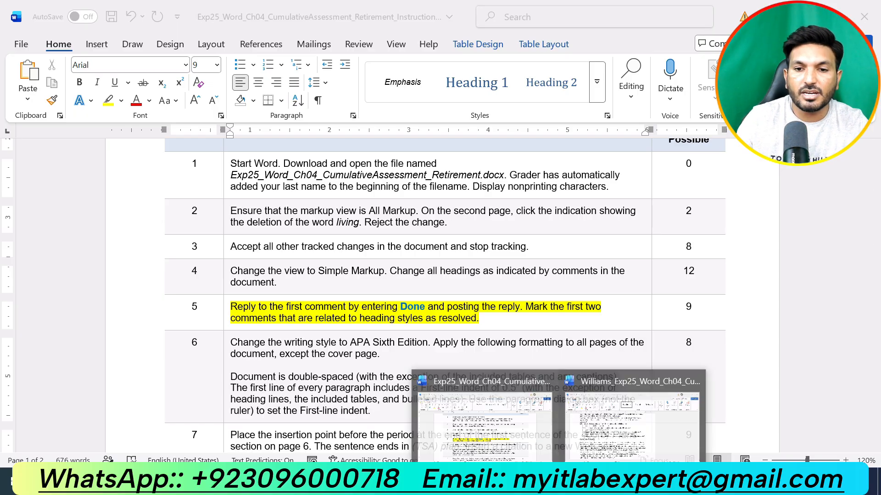
left_click(609, 422)
scroll(310, 289, "up", 20)
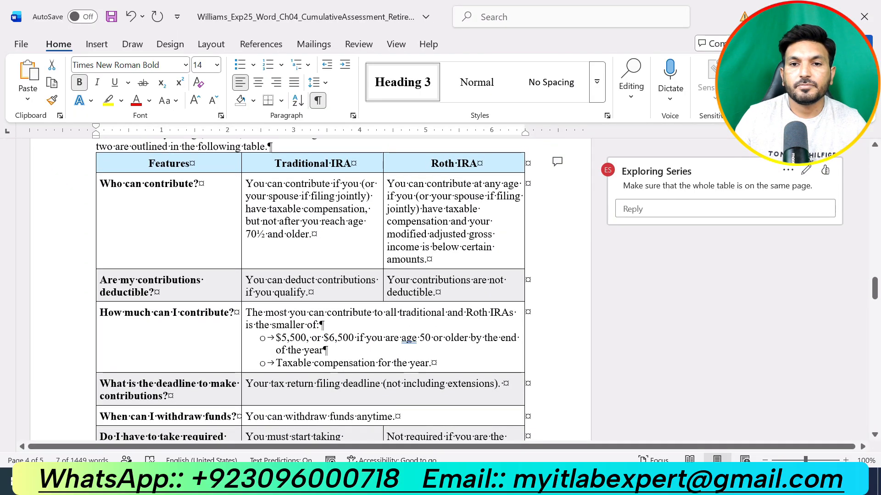
scroll(310, 290, "up", 10)
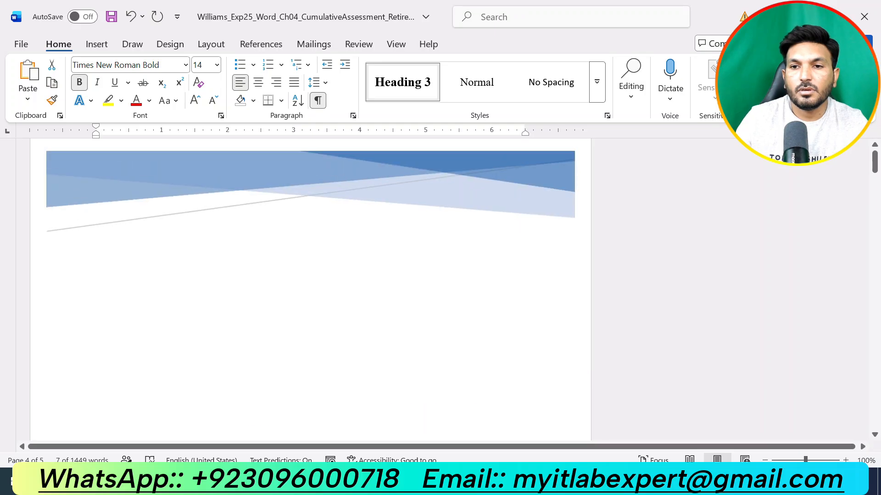
scroll(310, 290, "down", 16)
scroll(310, 289, "up", 1)
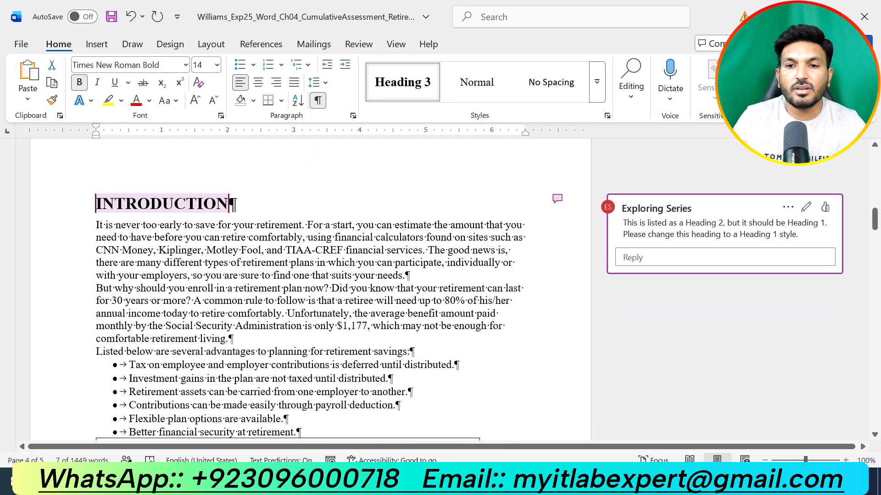
left_click(688, 257)
type("Done")
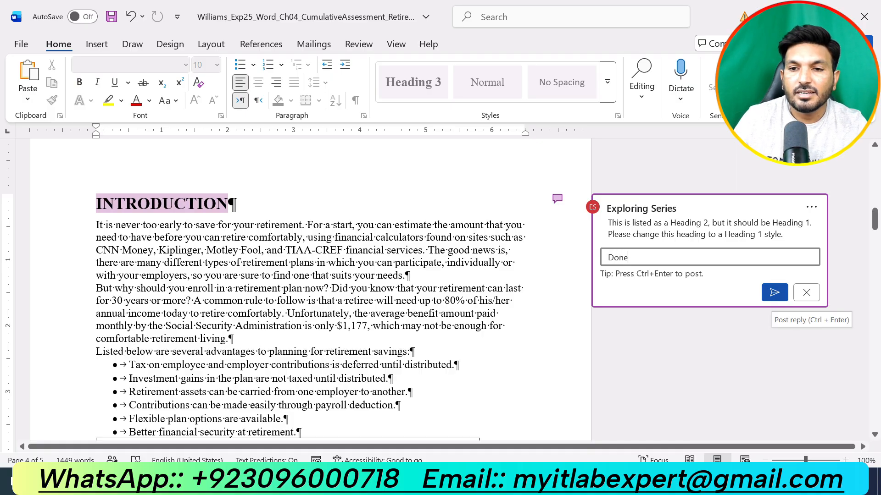
left_click(774, 293)
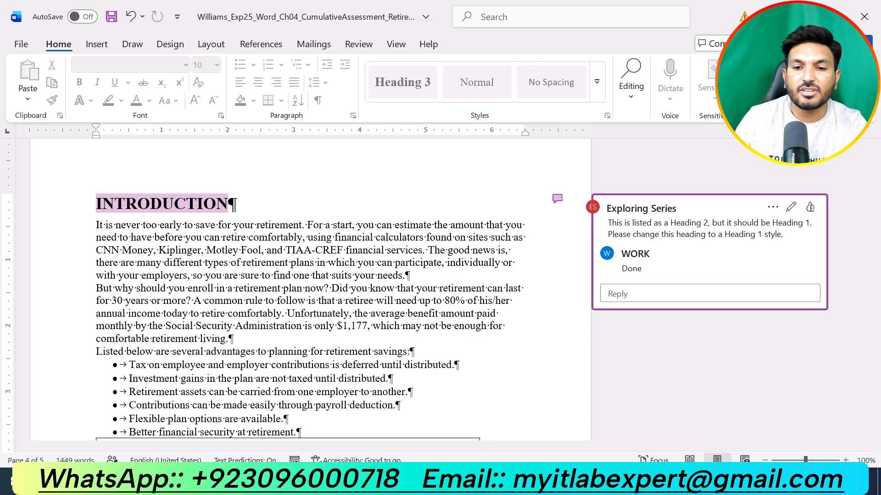
Recheck step 5 in the instructions document and resolve the comment thread on the report's INTRODUCTION heading.
left_click(558, 480)
mouse_move(509, 462)
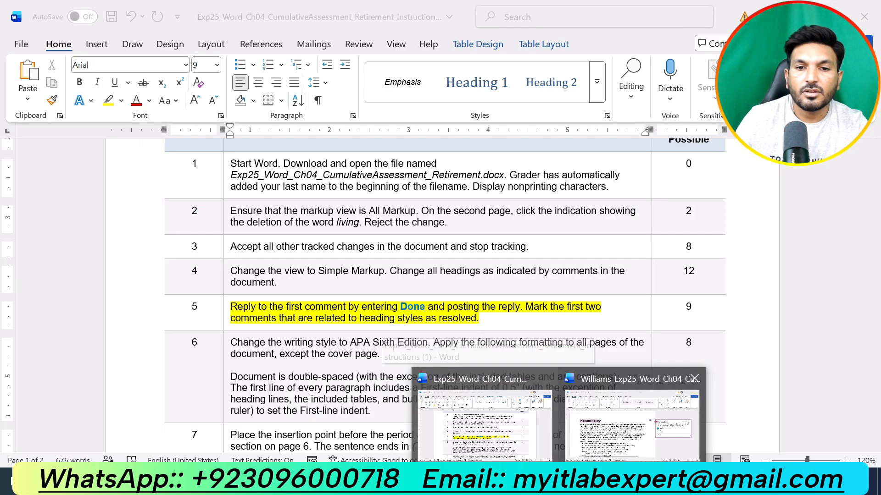
left_click(632, 427)
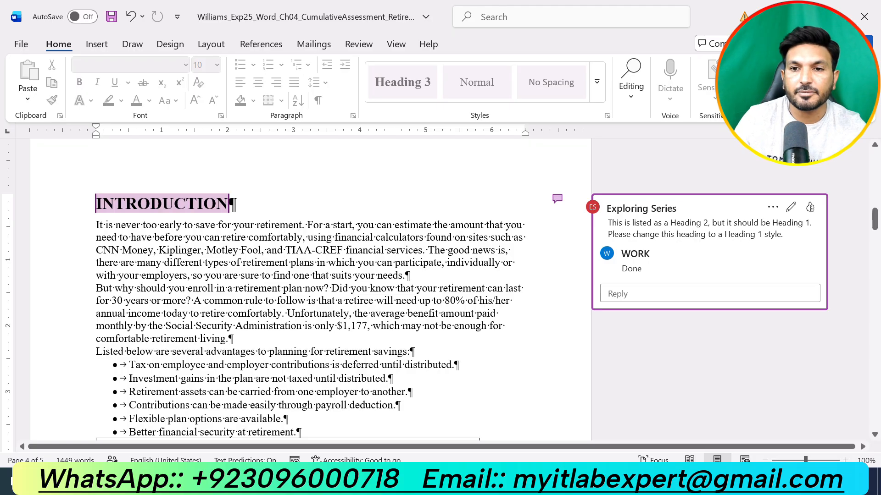
left_click(772, 207)
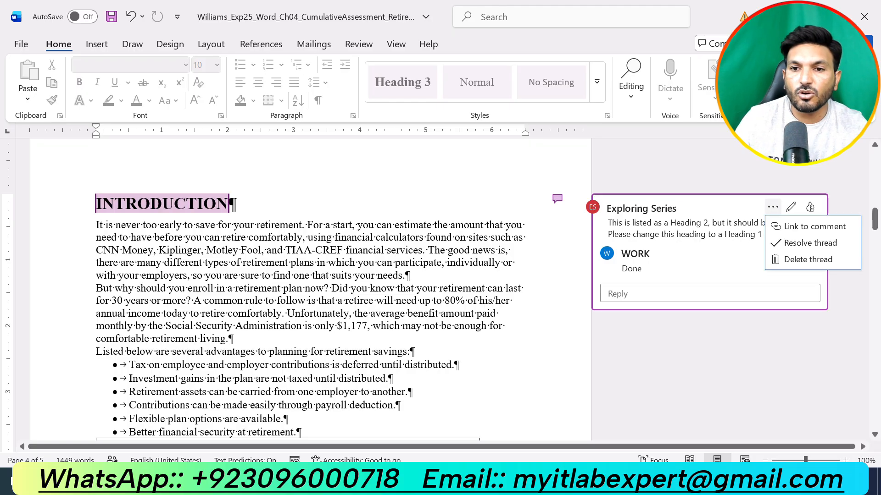
left_click(810, 242)
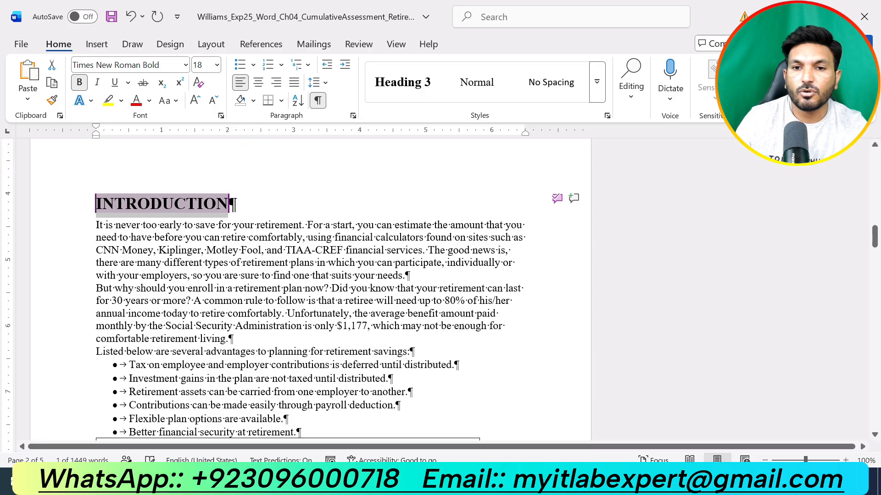
Resolve the comment thread on the "Traditional Individual Retirement Arrangements (IRA)" heading.
scroll(810, 243, "down", 11)
scroll(810, 243, "up", 3)
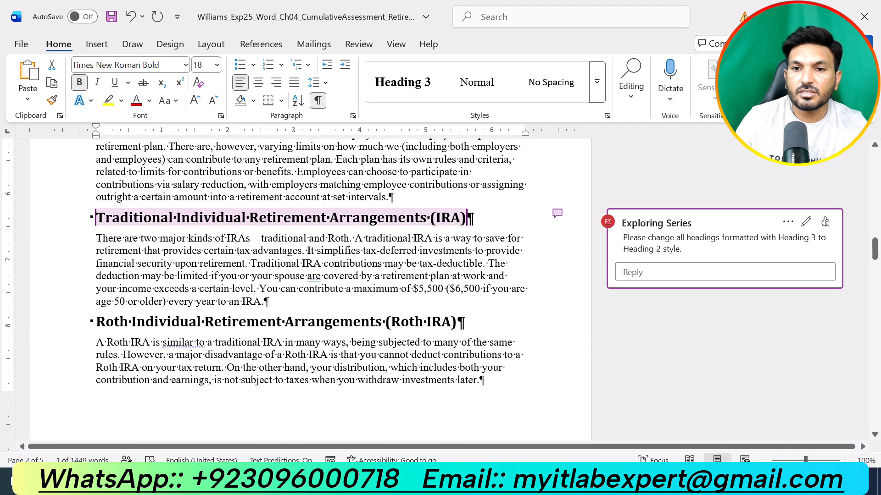
left_click(788, 222)
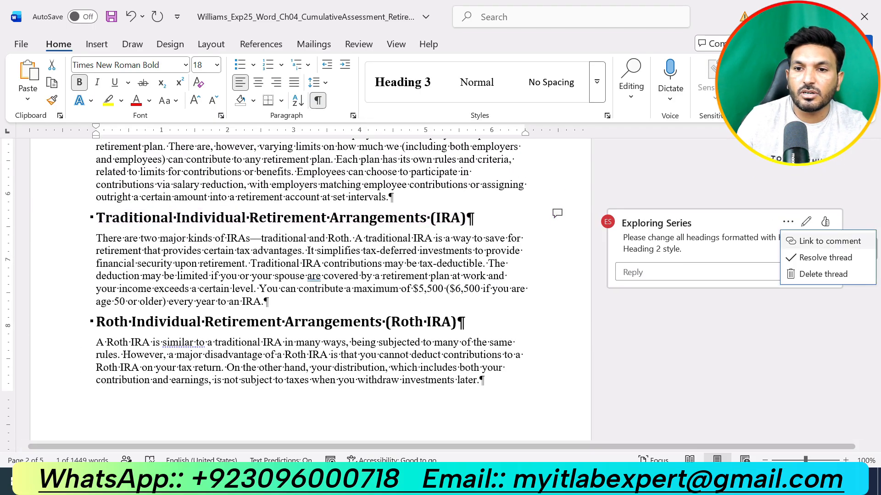
left_click(825, 258)
scroll(453, 295, "down", 9)
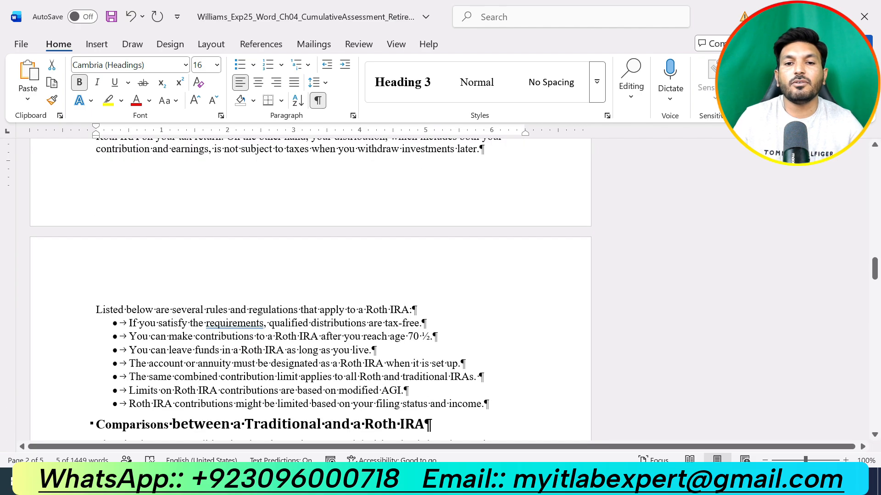
Switch to the instructions document and move the yellow highlight from step 5 to the step 6 formatting instructions.
mouse_move(553, 484)
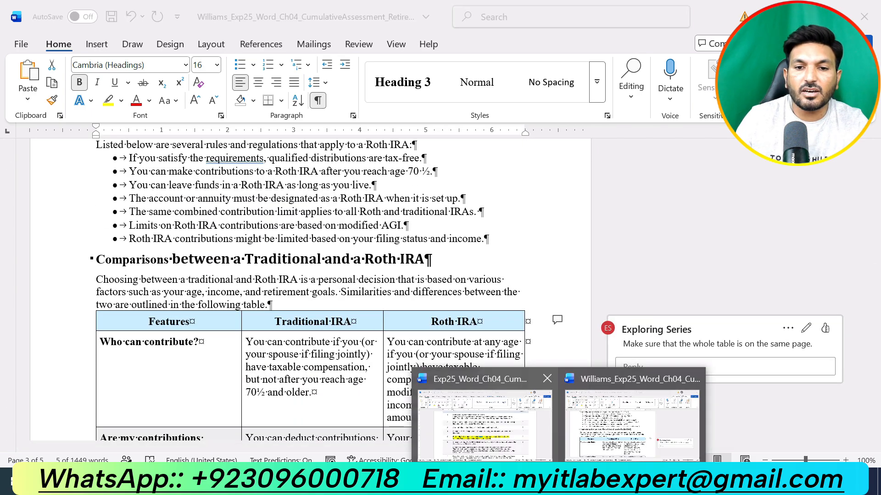
left_click(483, 412)
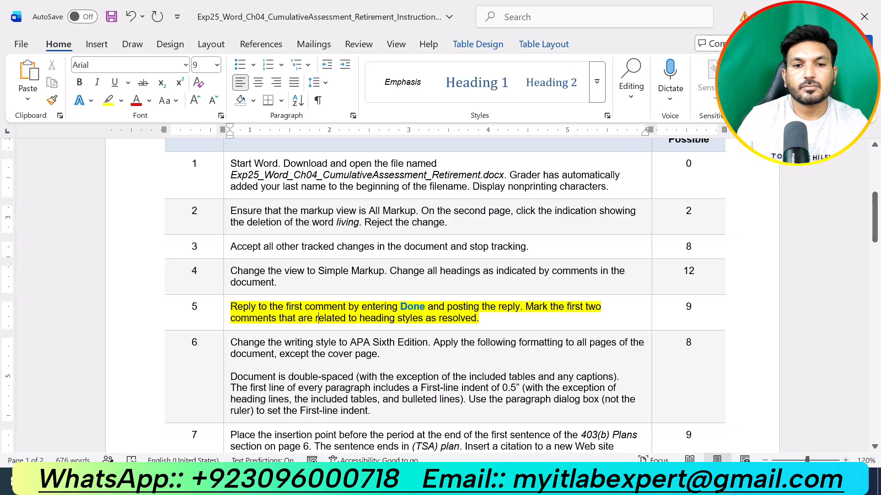
key("ctrl+z")
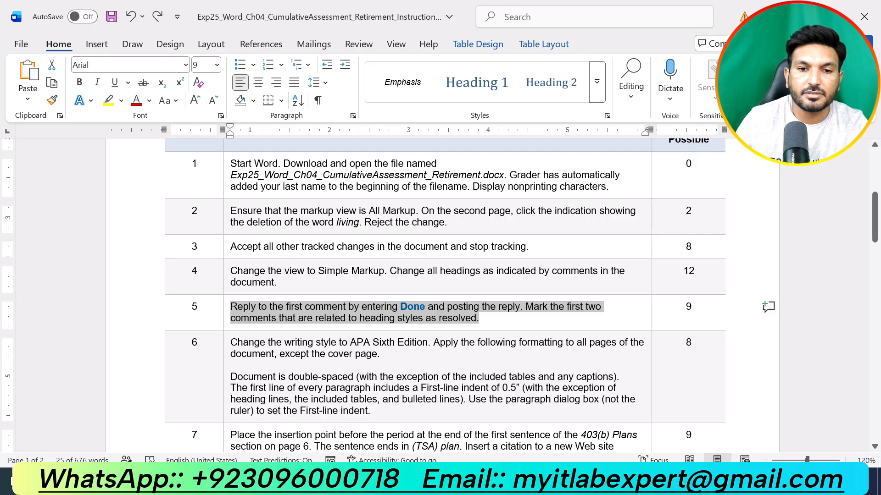
left_click_drag(370, 411, 230, 342)
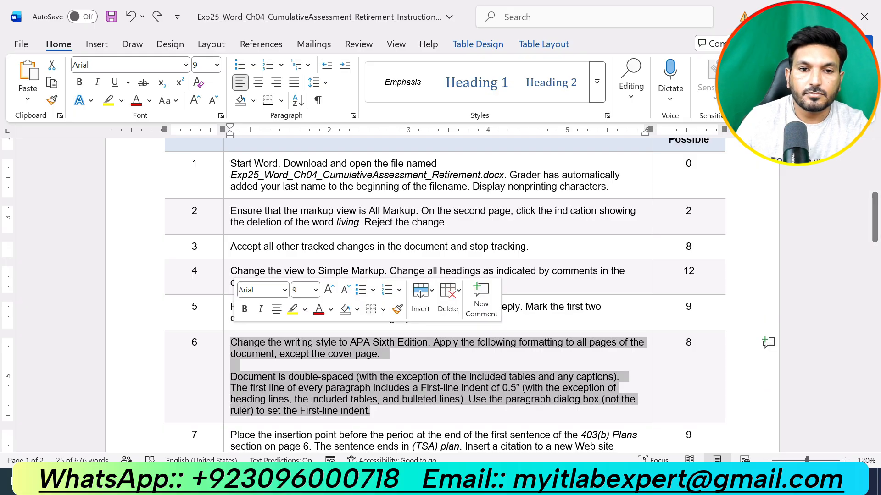
left_click(293, 309)
left_click(354, 411)
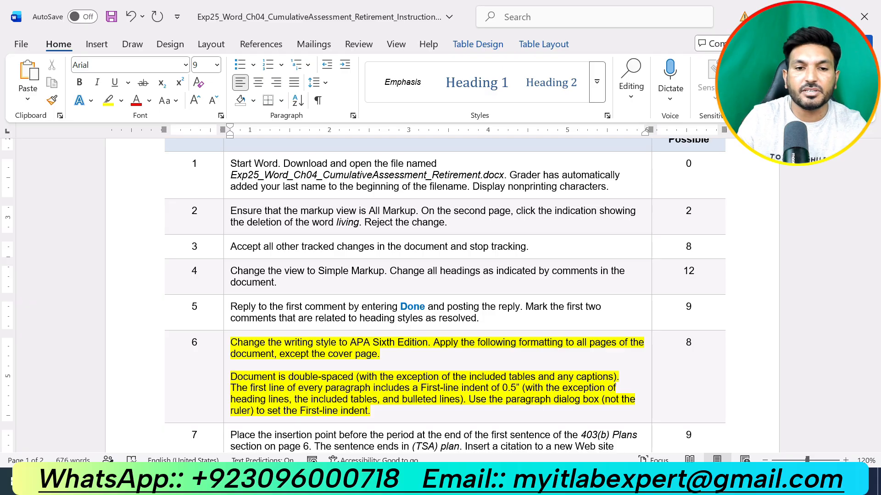
scroll(441, 293, "down", 5)
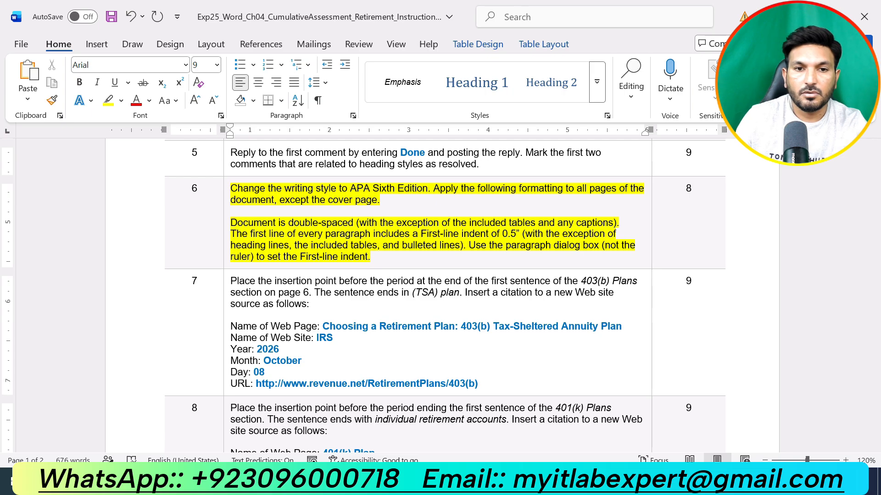
Return to the report and select the INTRODUCTION body text, its bullets and the contribution paragraph below the savings table, leaving out heading and table.
left_click(558, 481)
left_click(632, 422)
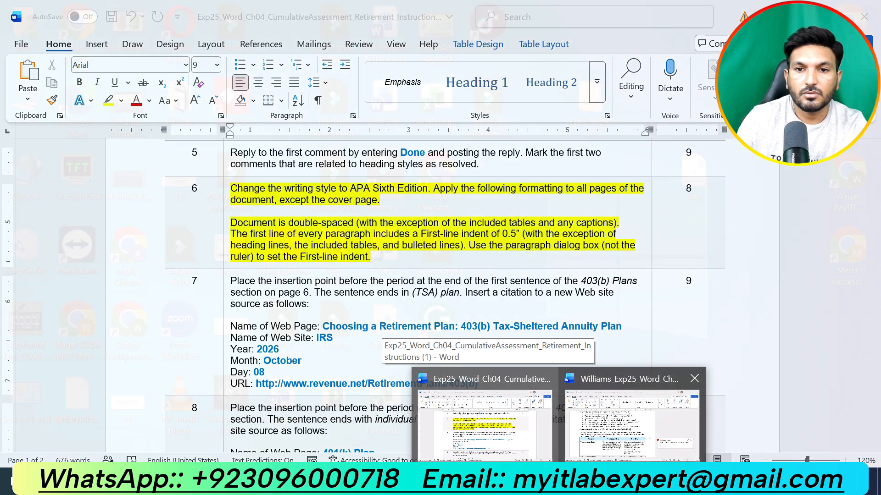
left_click(632, 422)
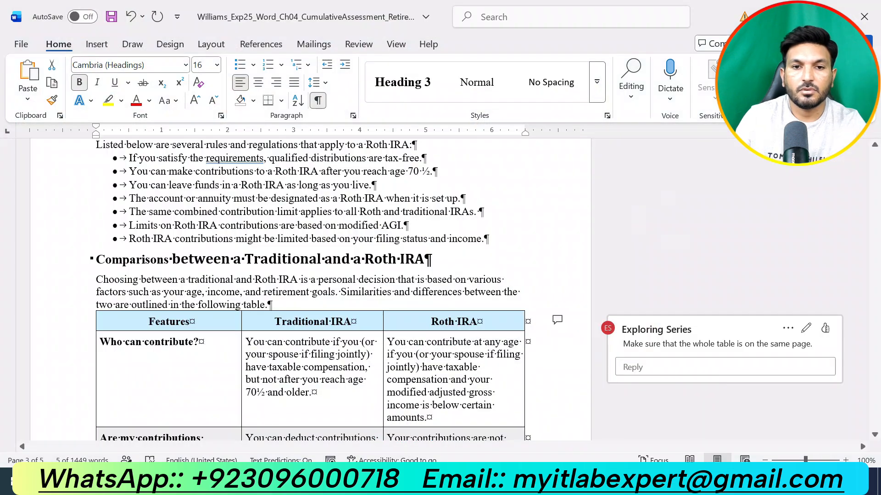
scroll(310, 288, "up", 20)
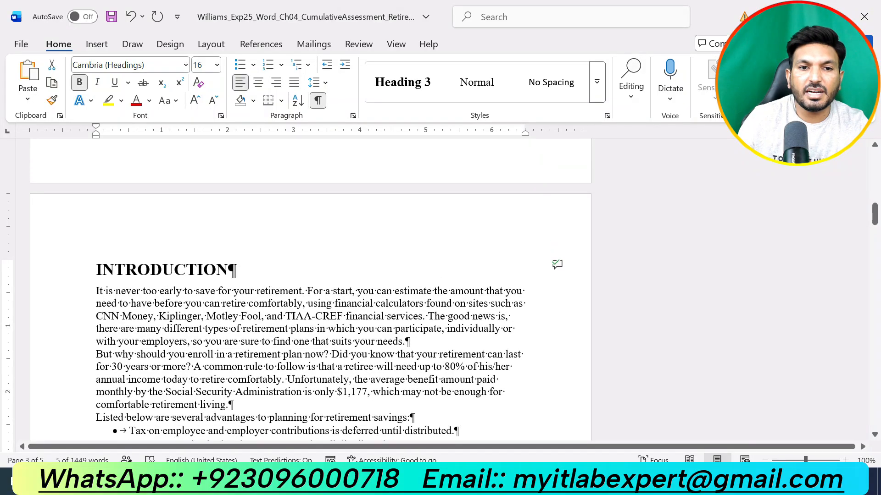
scroll(310, 289, "down", 1)
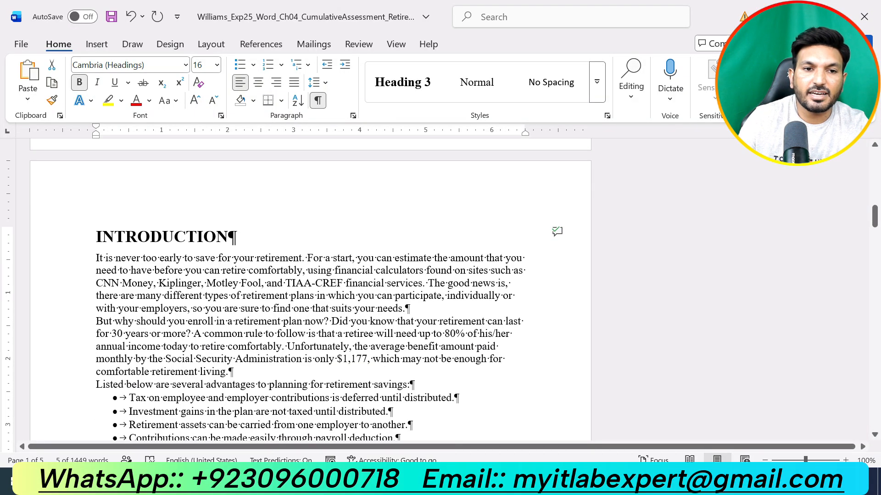
left_click_drag(96, 258, 301, 333)
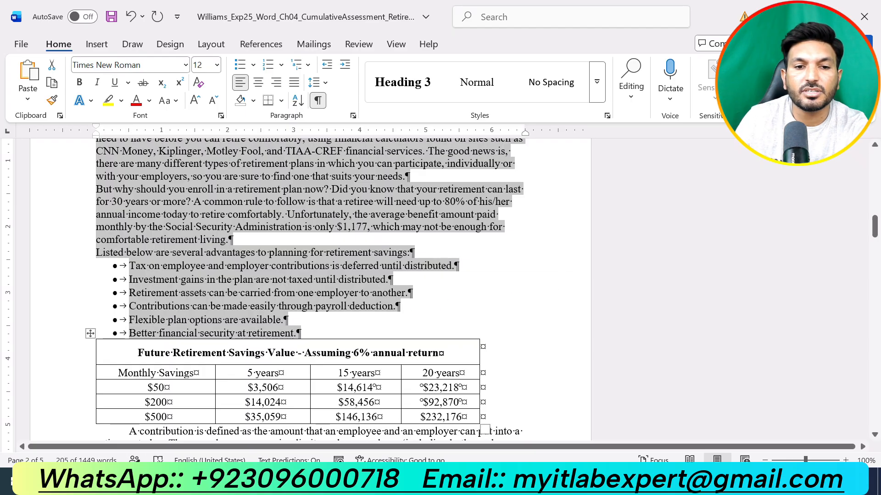
scroll(485, 430, "down", 4)
left_click_drag(129, 266, 394, 330)
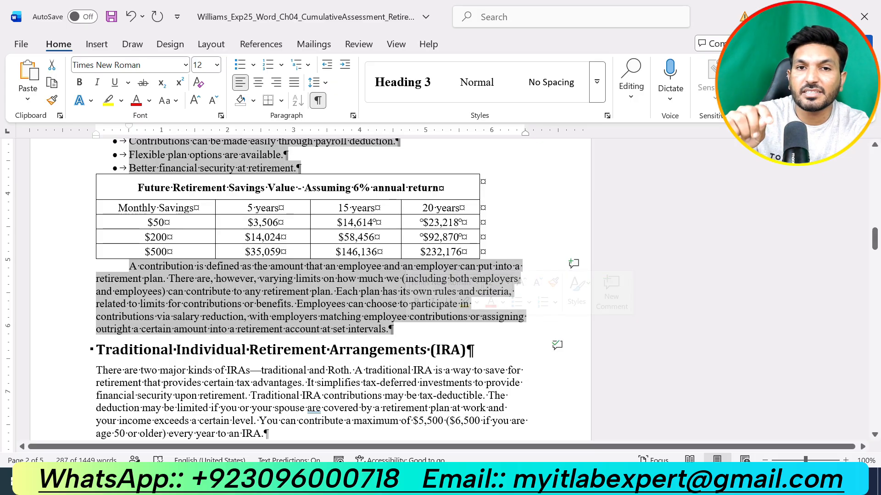
Add the Traditional IRA paragraph, the Roth IRA paragraph with its bullets, and the comparison introduction to the selection, leaving out the headings.
scroll(311, 289, "down", 3)
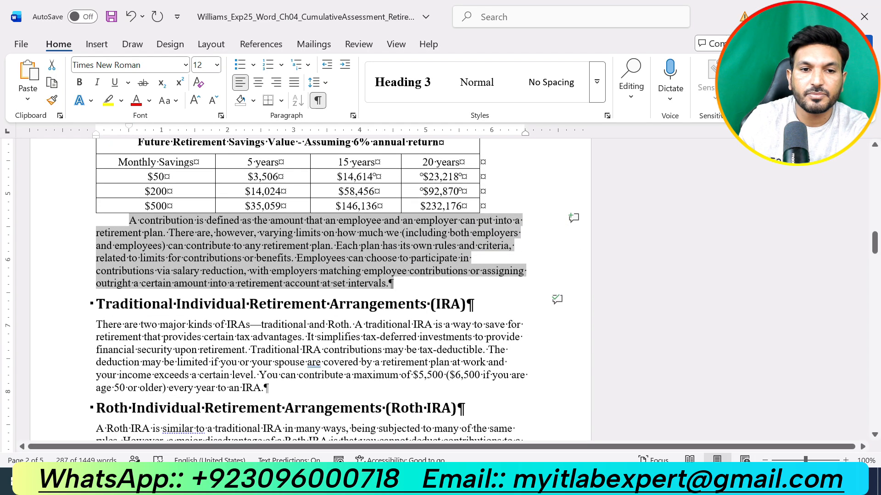
left_click_drag(96, 272, 312, 335)
scroll(312, 336, "down", 1)
scroll(312, 275, "down", 3)
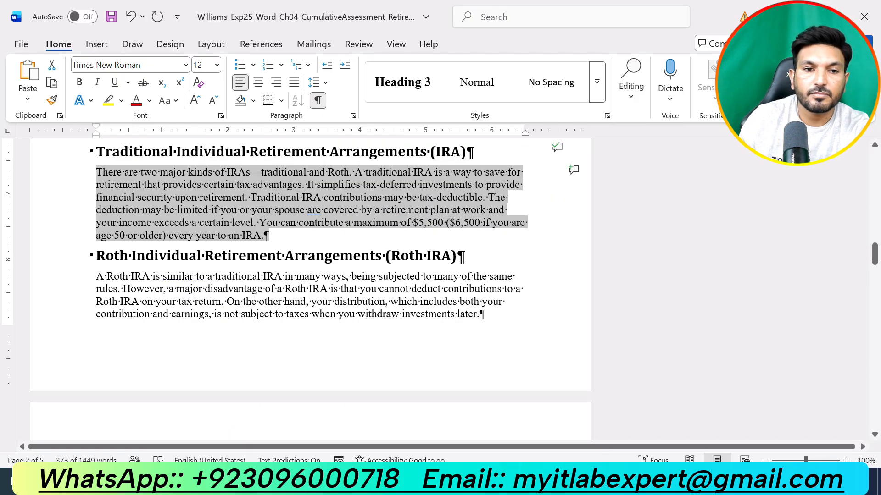
left_click_drag(96, 277, 489, 326)
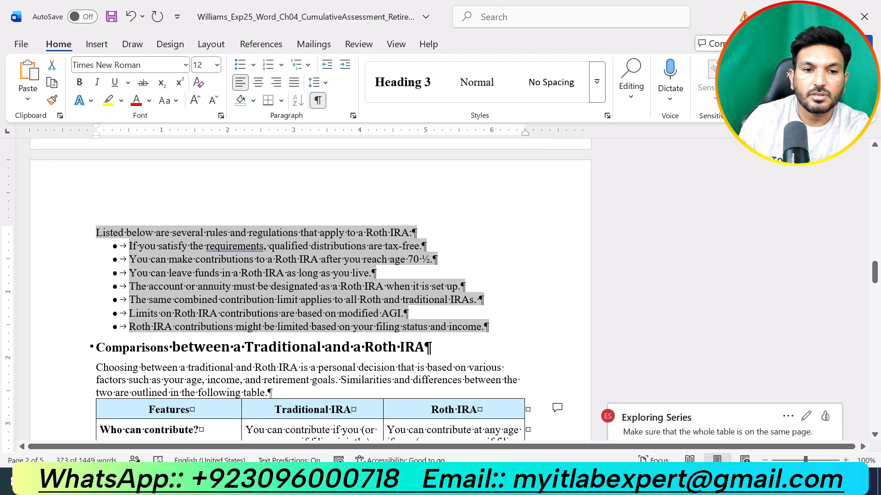
left_click_drag(96, 368, 274, 393)
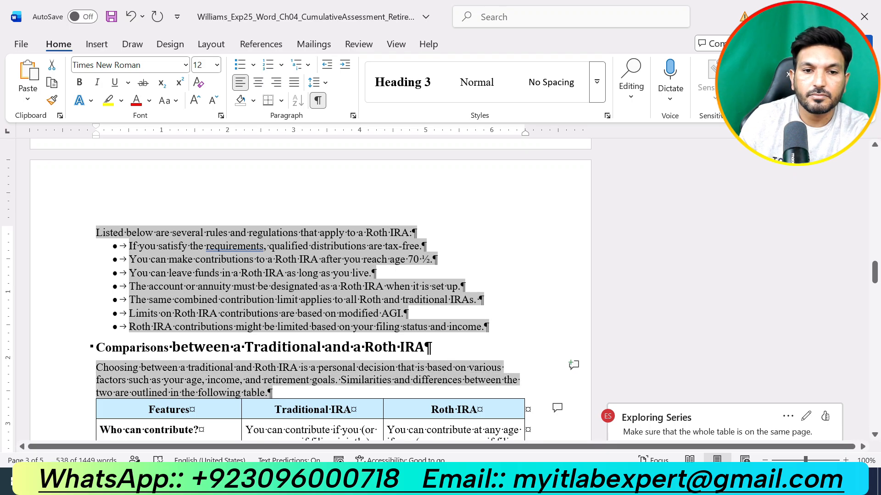
Add the 401(k) Plans and 403(b) Plans body text with their bullets to the selection, leaving out the headings, comparison table and source line.
scroll(383, 275, "down", 5)
scroll(310, 289, "down", 12)
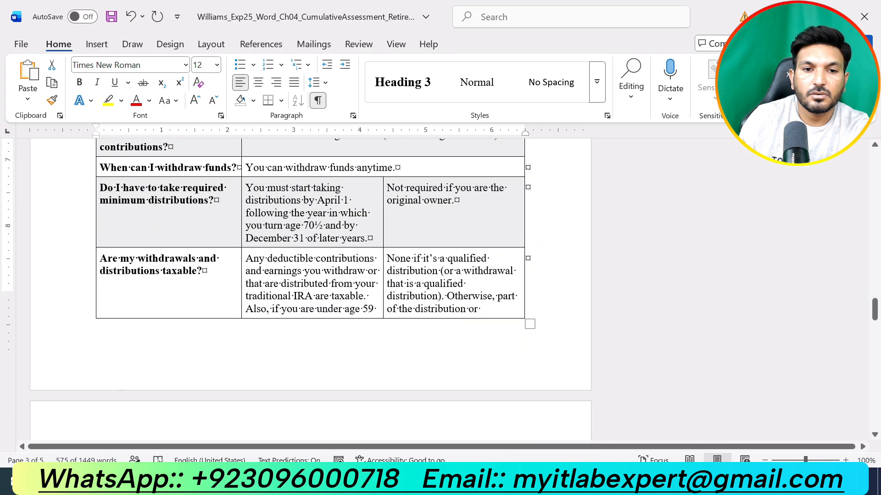
scroll(310, 289, "down", 3)
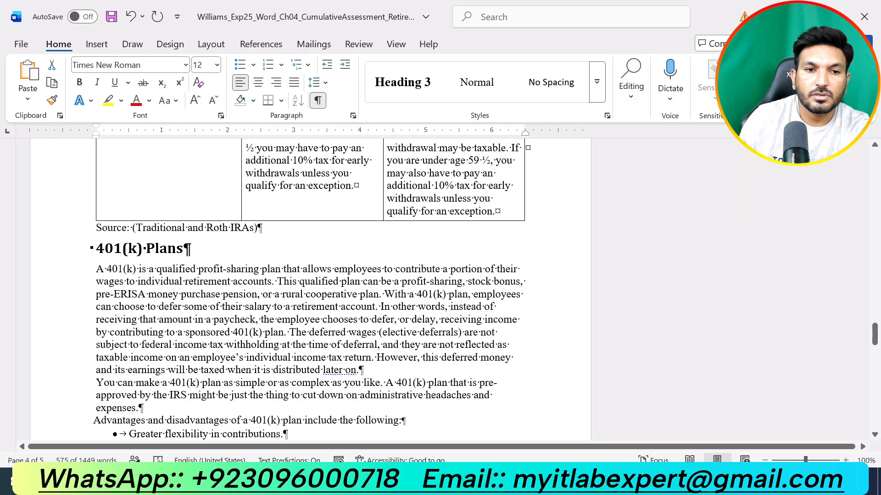
left_click_drag(96, 269, 521, 313)
scroll(521, 314, "down", 6)
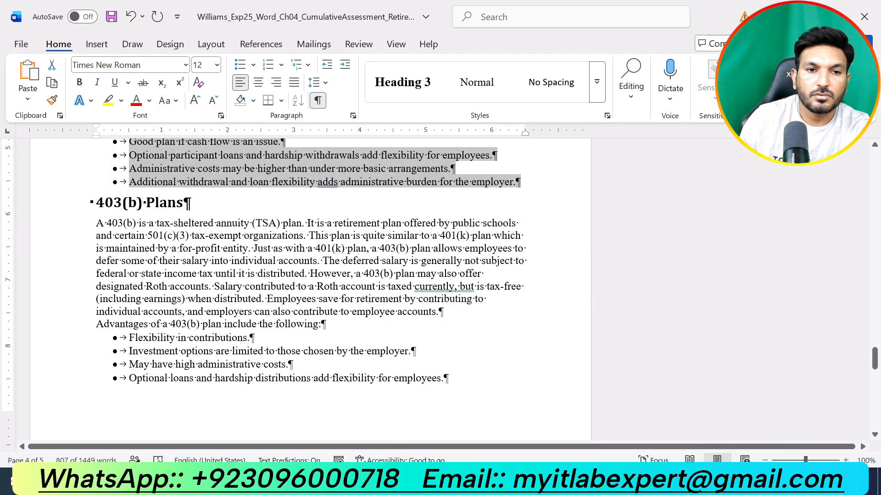
left_click_drag(96, 223, 450, 139)
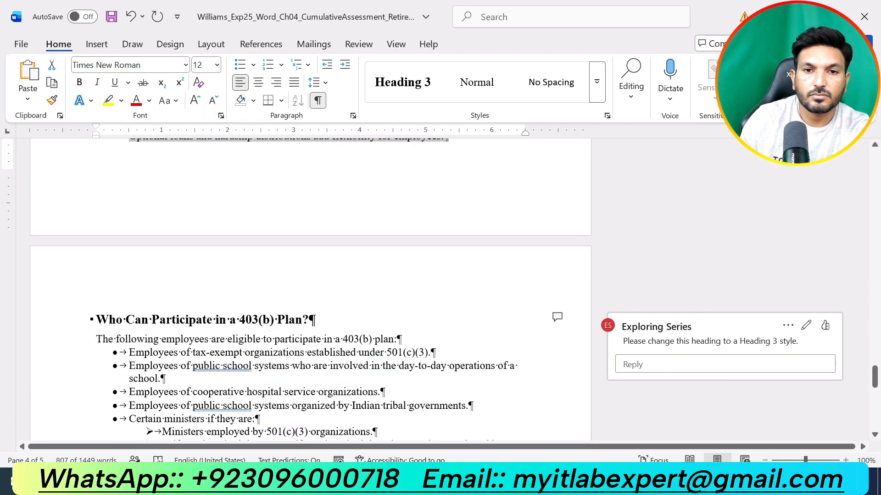
Add the 403(b) participant list with its introductory line and the Conclusion paragraph to the selection, without their headings.
scroll(310, 289, "down", 5)
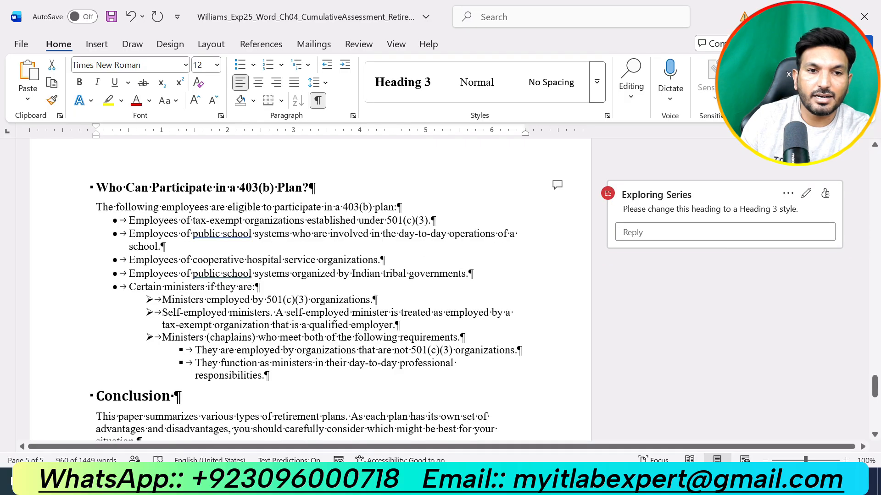
left_click_drag(96, 207, 269, 375)
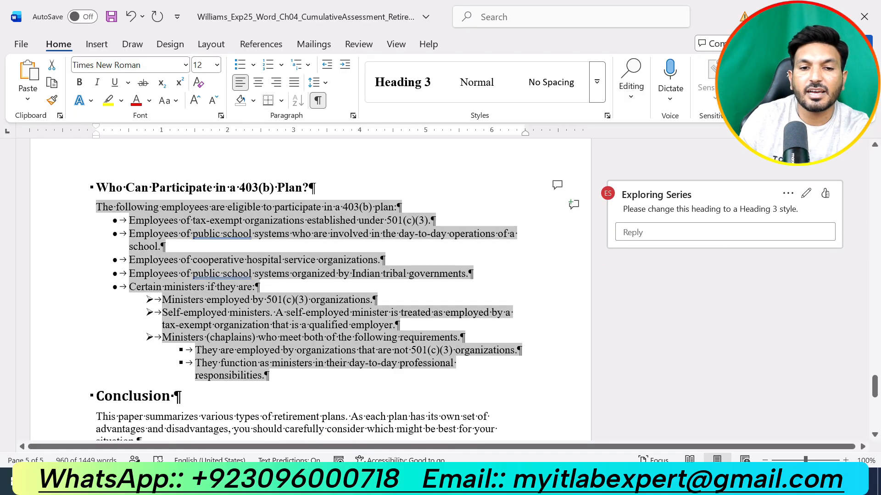
scroll(269, 375, "down", 5)
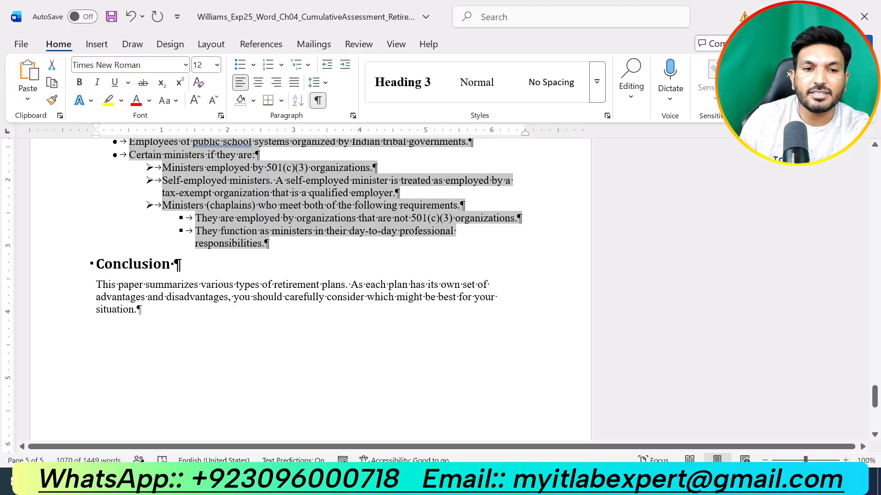
left_click_drag(96, 285, 147, 310)
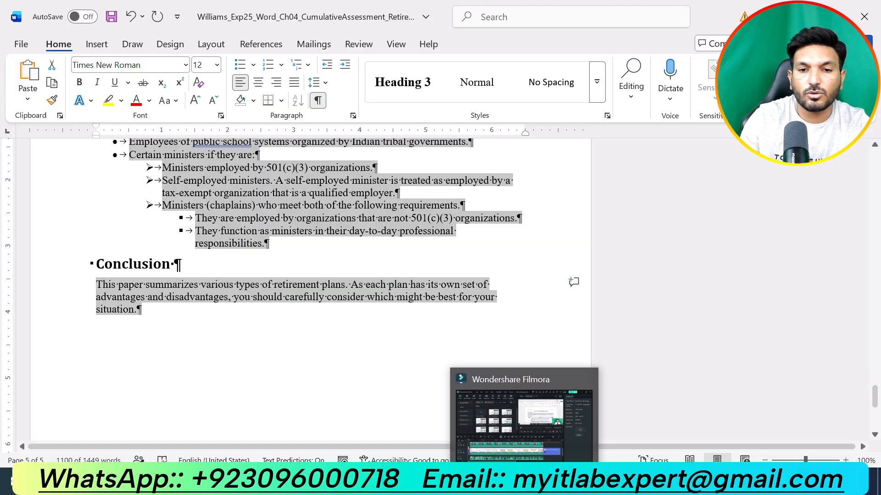
Switch to the instructions document and recheck the step 6 requirements for double spacing and first-line indents.
left_click(558, 483)
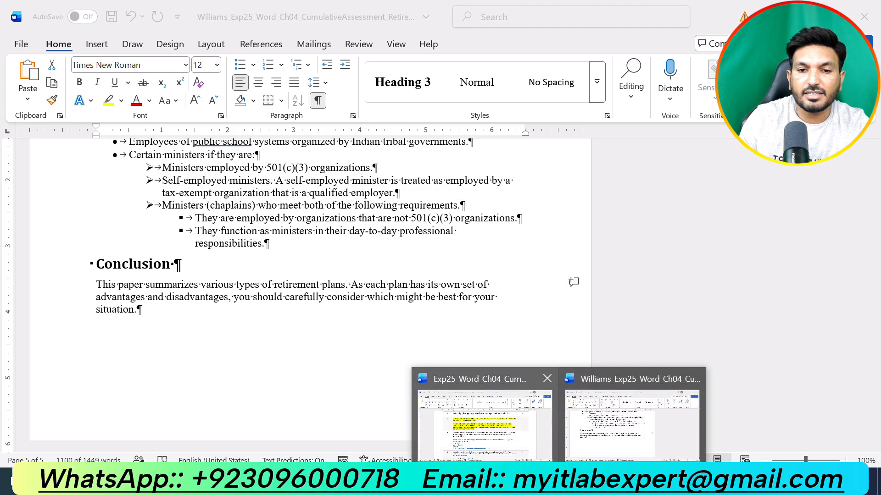
left_click(485, 417)
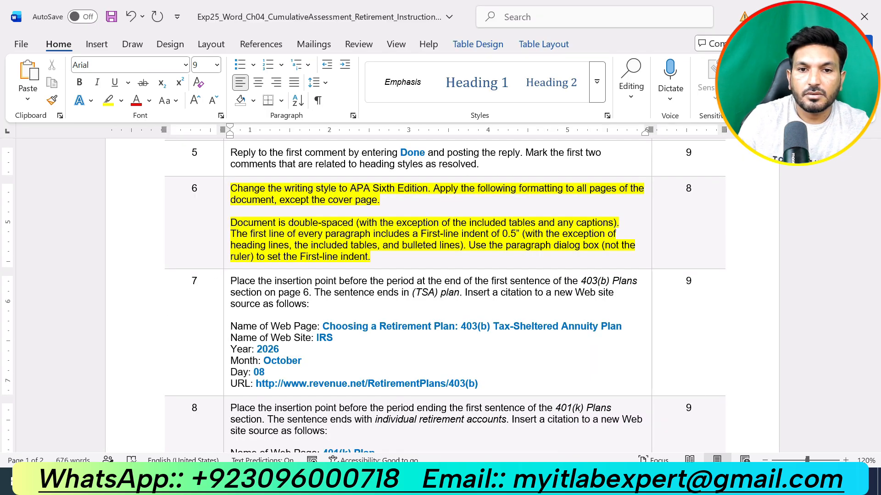
mouse_move(558, 483)
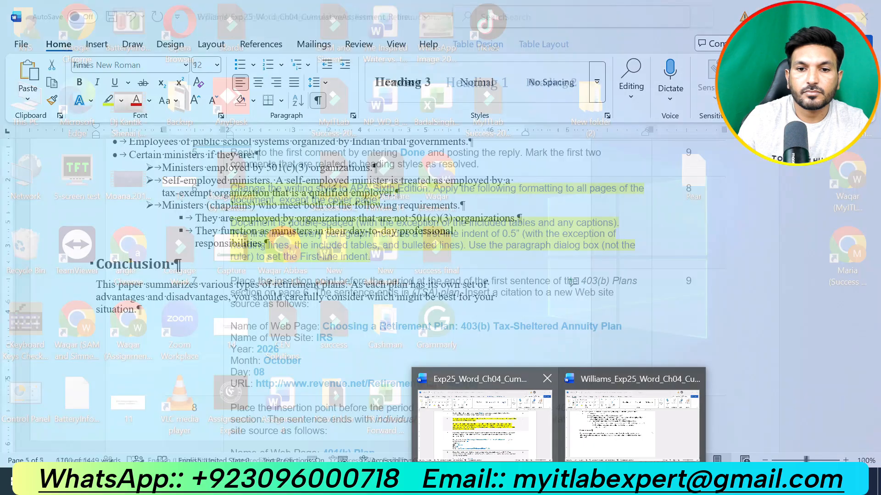
left_click(496, 424)
scroll(442, 295, "up", 7)
scroll(442, 296, "up", 4)
scroll(442, 296, "down", 5)
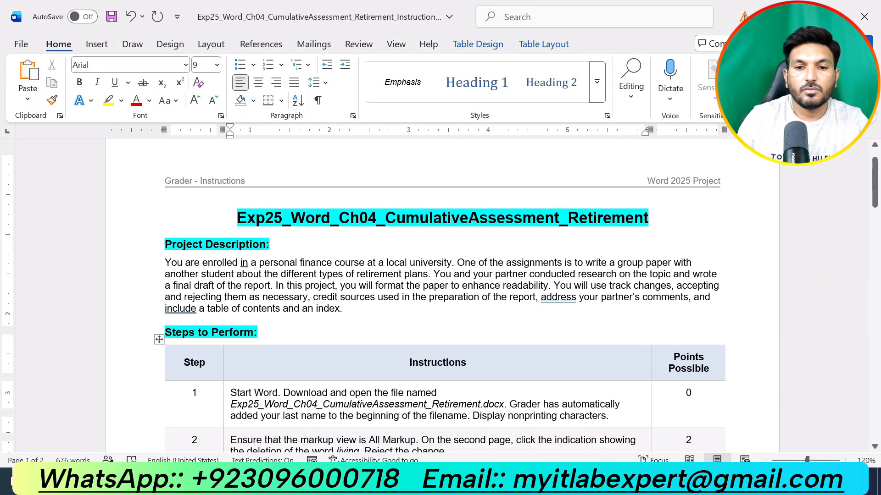
left_click(558, 481)
left_click(495, 424)
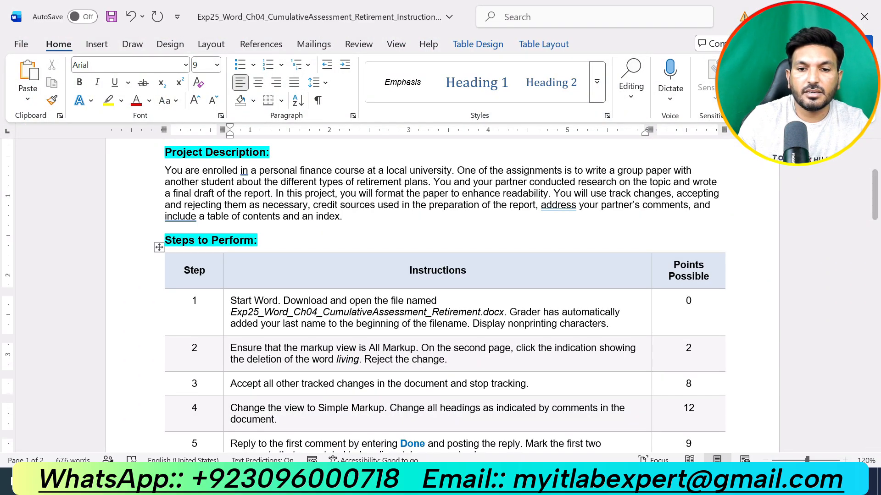
Return to the report, clear the selection, and select from the INTRODUCTION heading through the last bullet above the savings table.
left_click(558, 481)
left_click(632, 424)
scroll(311, 275, "up", 10)
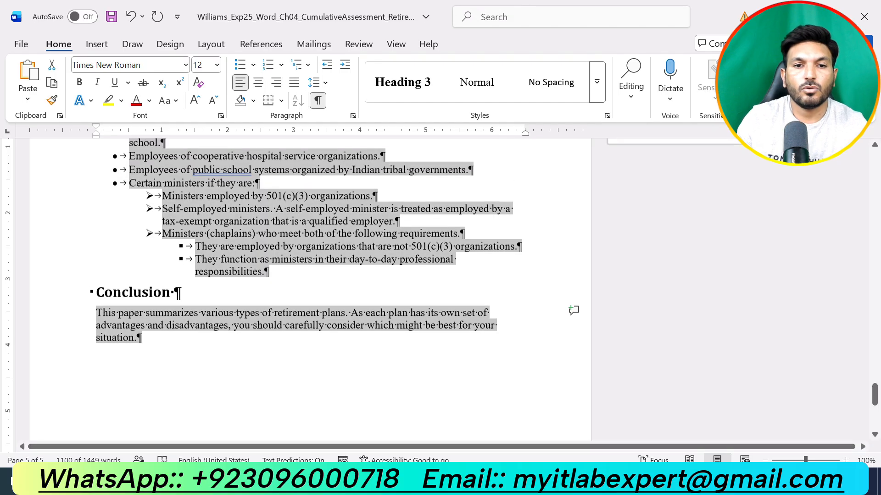
scroll(311, 275, "up", 20)
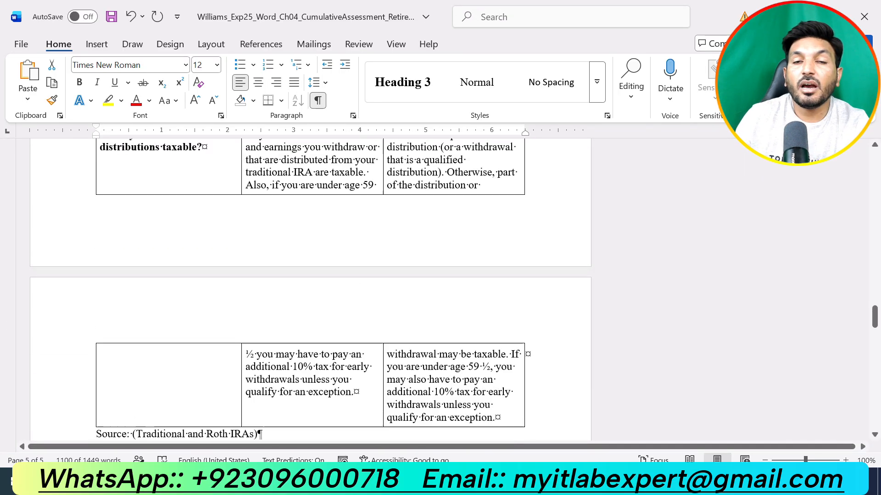
scroll(312, 276, "up", 20)
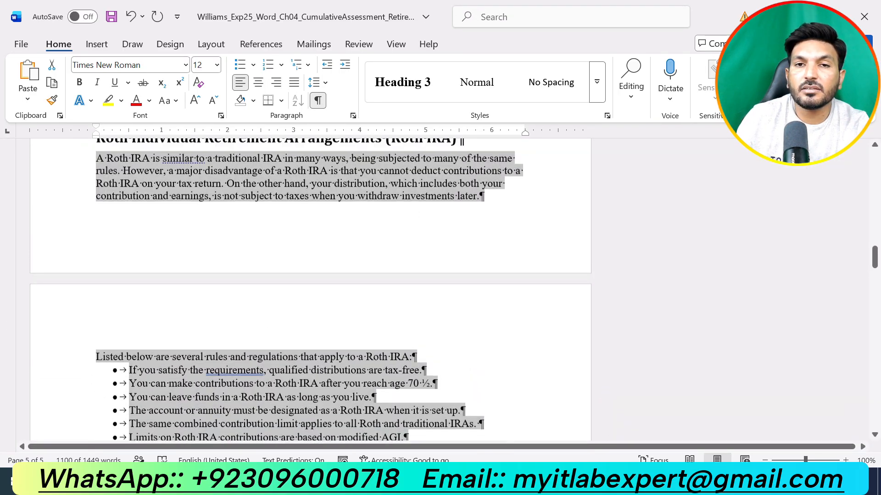
left_click(238, 260)
scroll(312, 275, "up", 15)
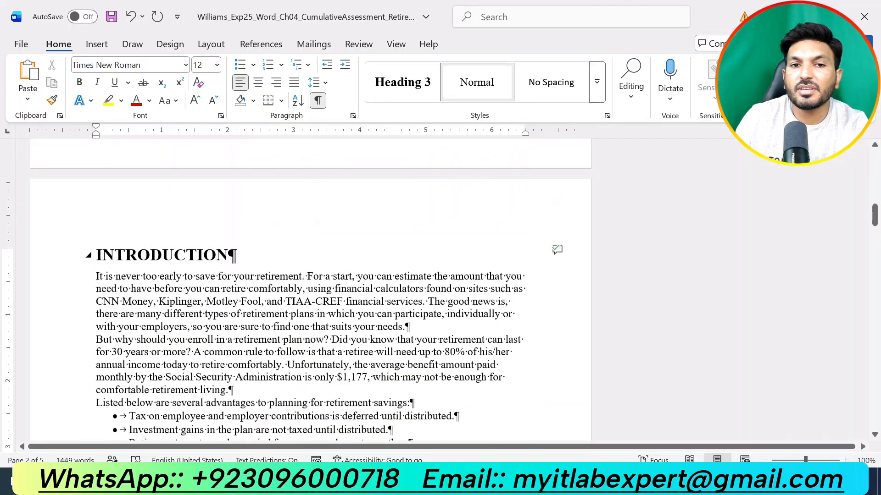
scroll(312, 275, "down", 3)
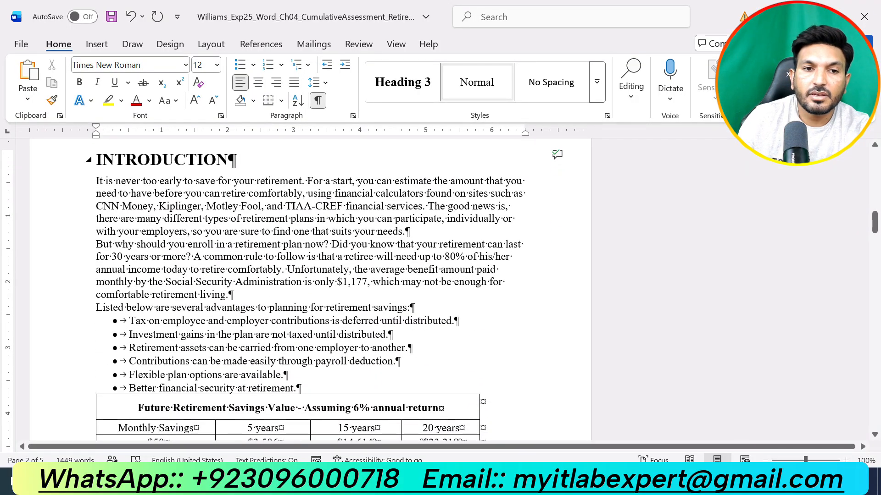
left_click_drag(97, 160, 300, 388)
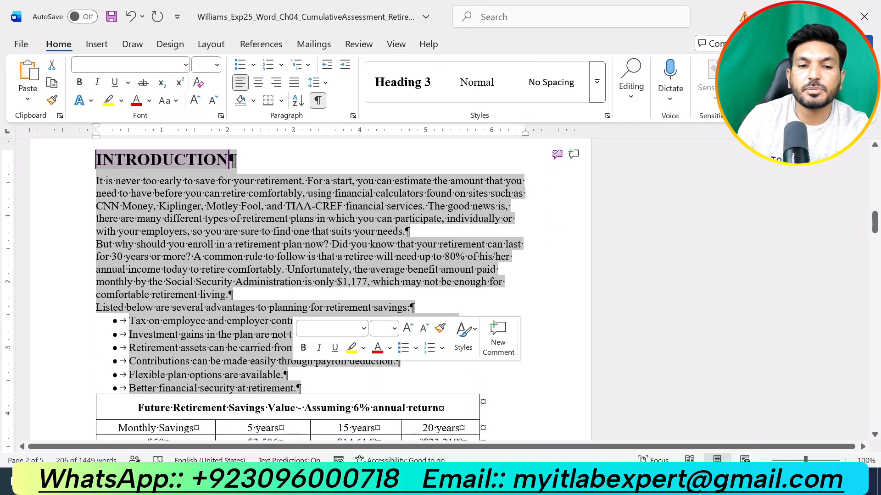
Add everything from the contribution paragraph below the savings table through the paragraph introducing the comparison table to the selection, headings included.
scroll(301, 389, "down", 8)
scroll(311, 289, "up", 1)
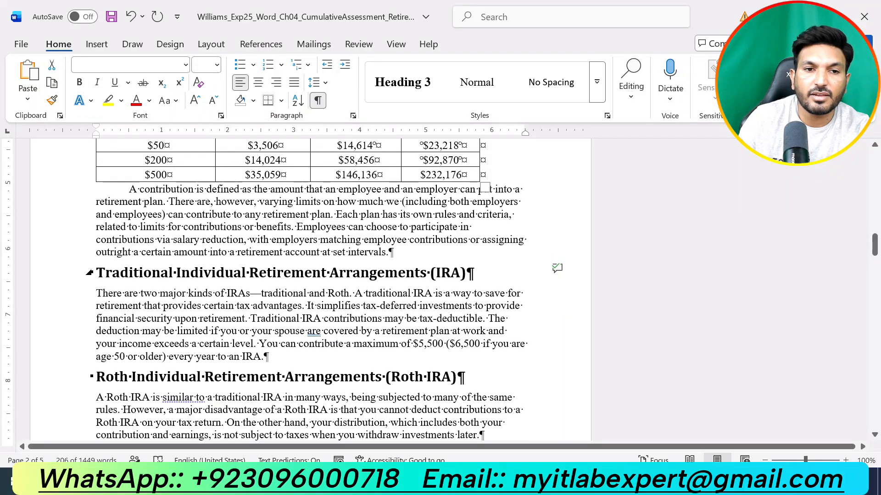
left_click(321, 331, "shift")
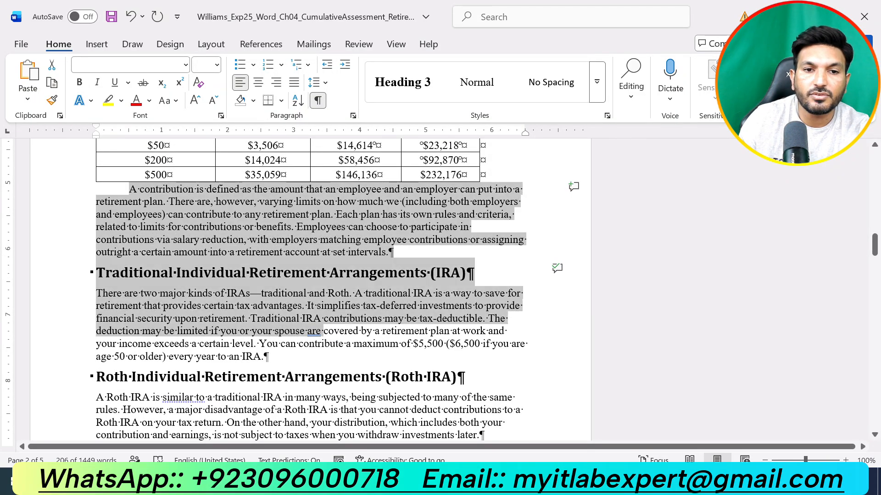
left_click(426, 377, "shift")
scroll(425, 377, "down", 3)
scroll(426, 377, "up", 2)
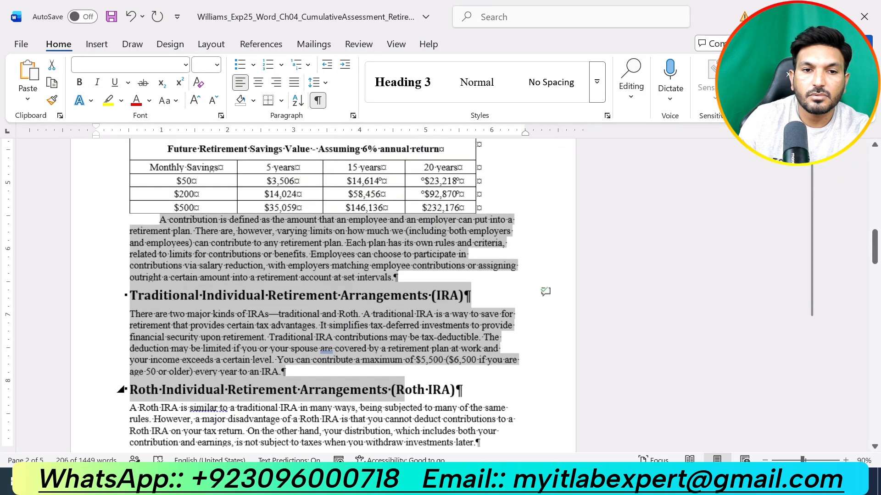
scroll(412, 377, "down", 2)
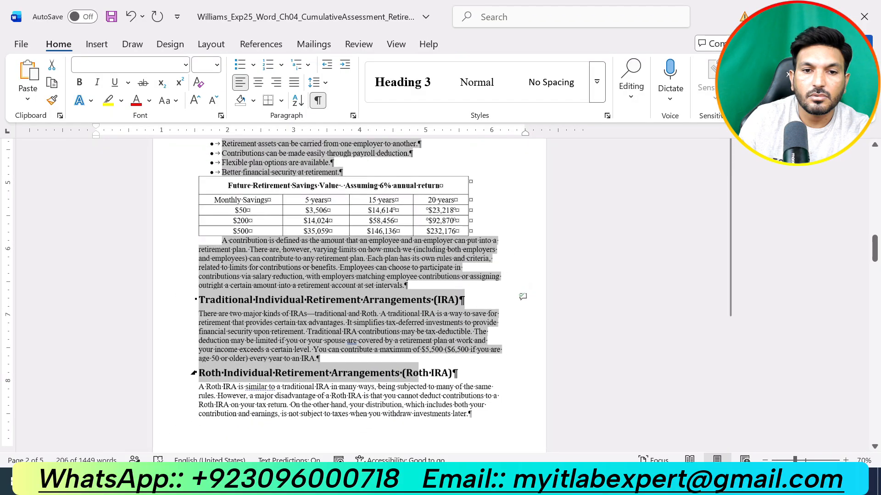
scroll(412, 377, "up", 2)
left_click_drag(412, 377, 288, 288)
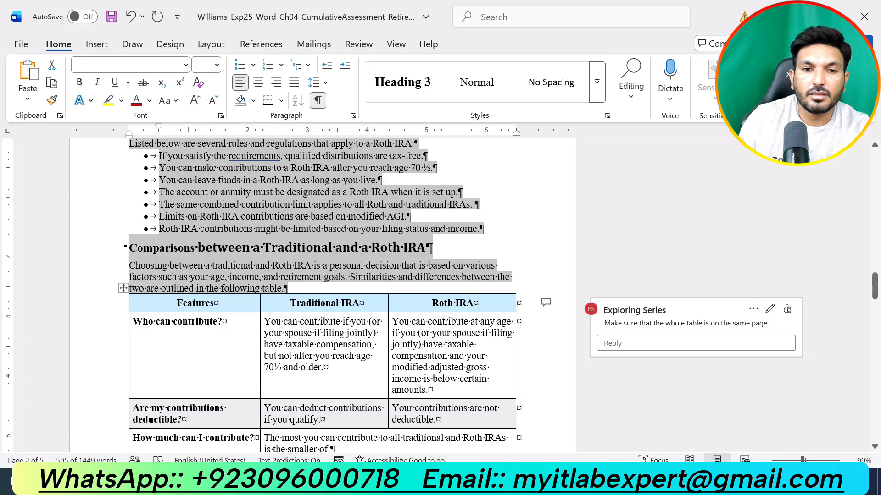
Add everything from the 401(k) Plans heading through the Conclusion paragraph to the selection, leaving out the comparison table and its source line.
scroll(321, 294, "down", 10)
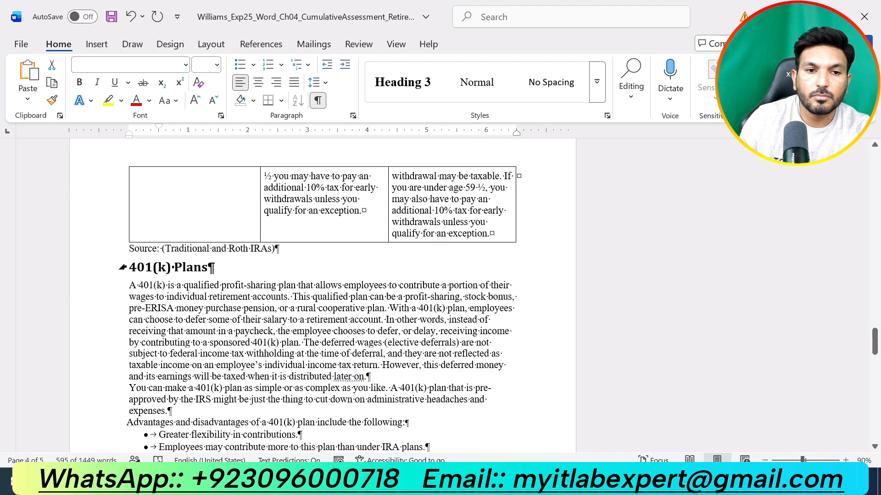
left_click_drag(129, 267, 472, 374)
scroll(374, 376, "down", 2)
scroll(373, 381, "up", 1)
scroll(363, 374, "down", 8)
left_click_drag(363, 373, 363, 373)
scroll(363, 373, "down", 2)
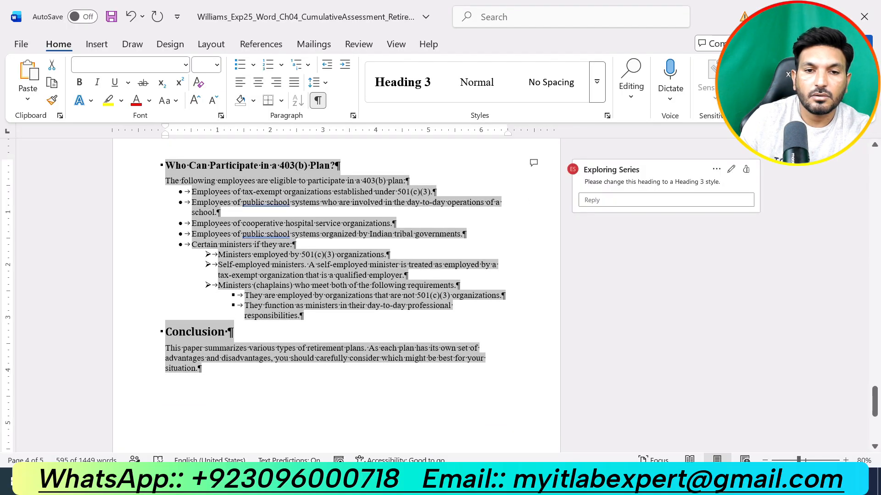
Review the selected text throughout the report, checking that the headings and body are included and both tables are left out.
scroll(349, 321, "up", 3)
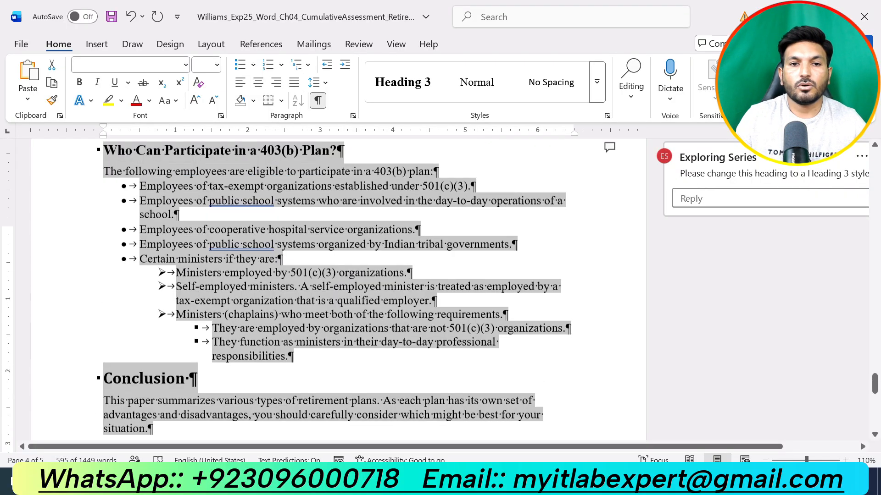
scroll(338, 289, "up", 15)
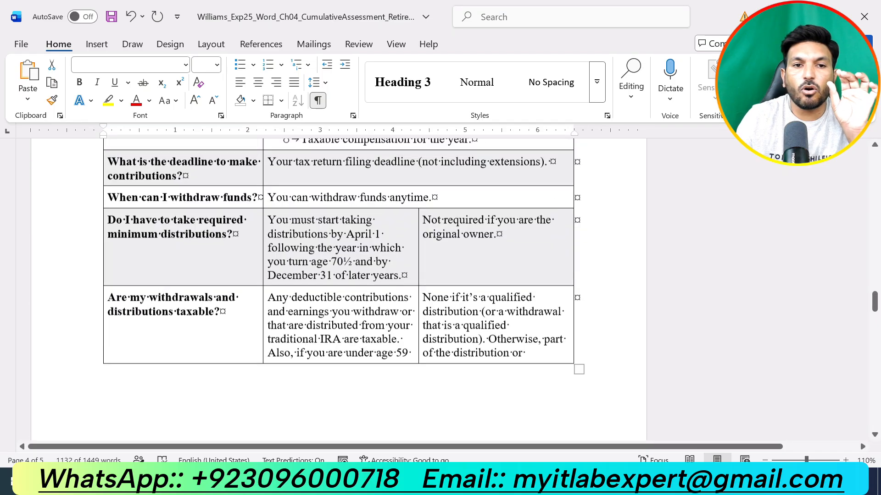
scroll(338, 289, "up", 15)
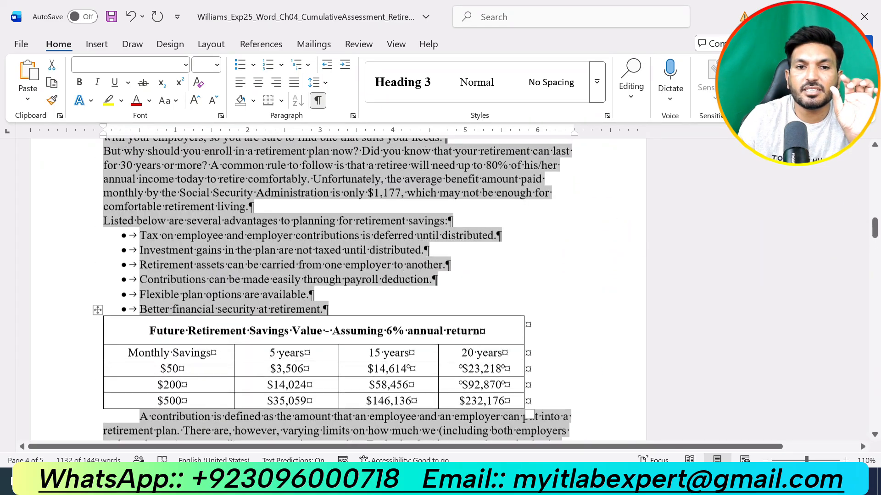
scroll(338, 289, "up", 8)
scroll(338, 289, "down", 12)
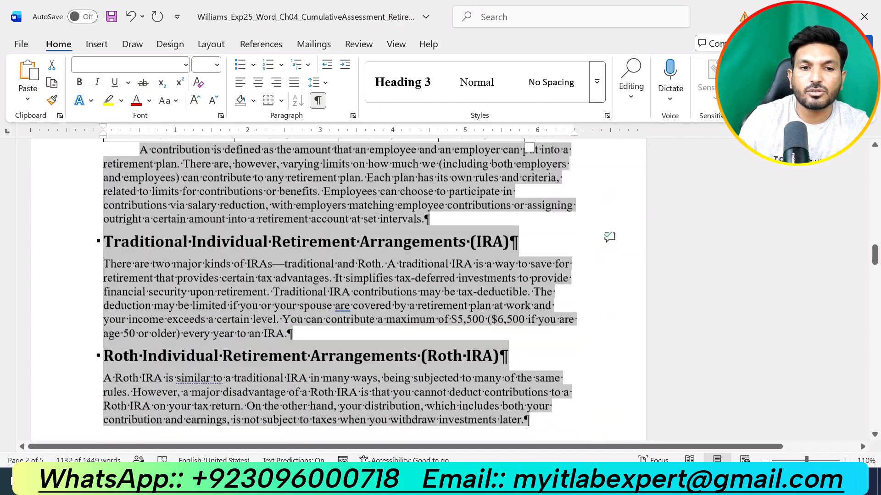
scroll(338, 289, "down", 10)
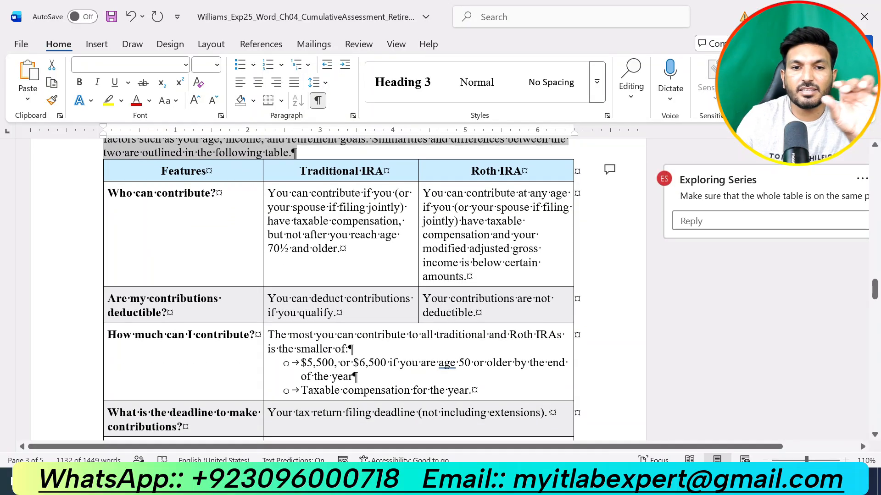
Set the line spacing of all the selected report text to Double, leaving the comparison table and its source line unselected.
scroll(338, 289, "down", 10)
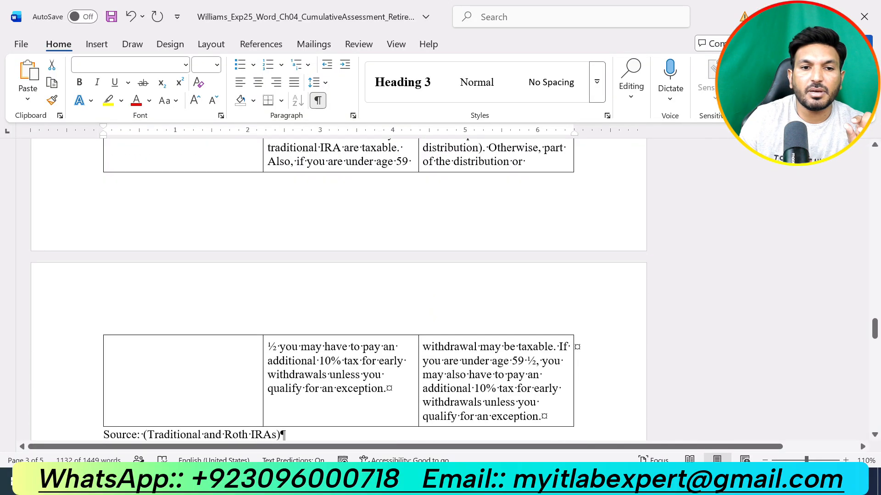
scroll(338, 289, "up", 1)
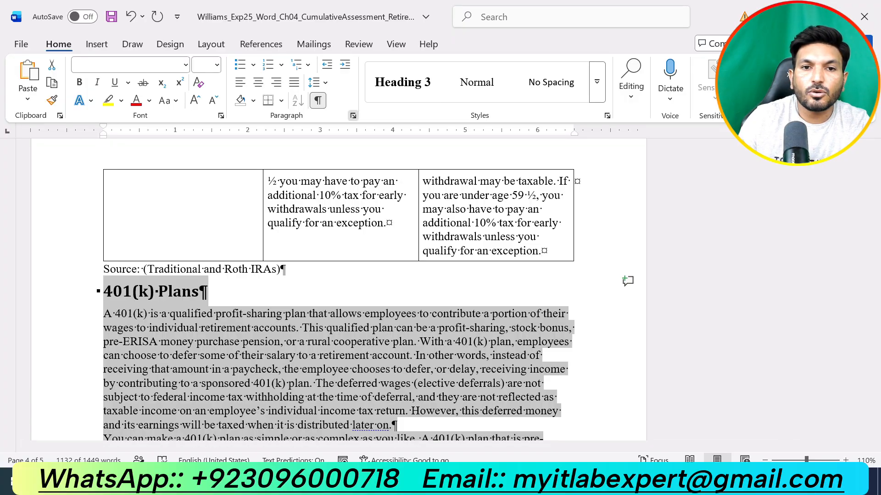
left_click(353, 116)
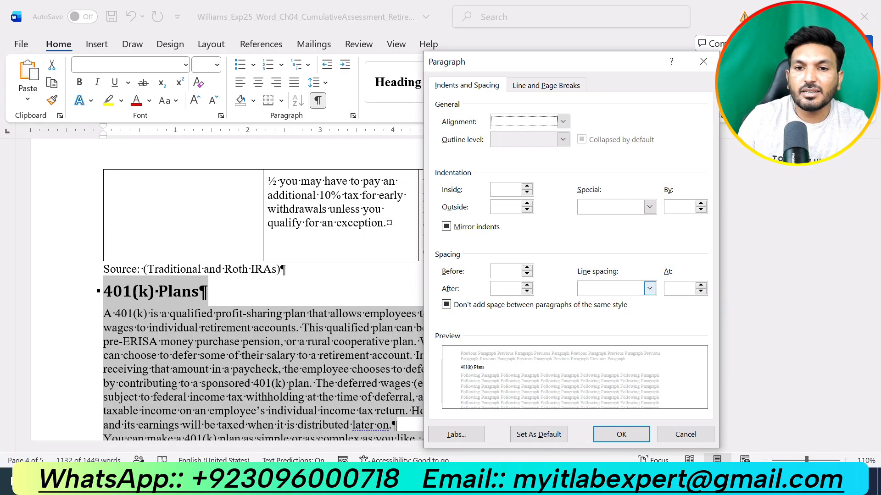
left_click(649, 288)
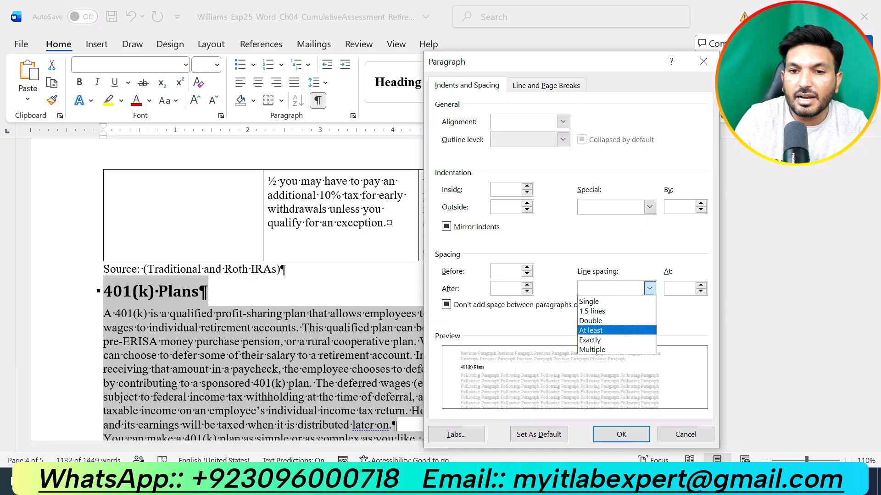
left_click(596, 320)
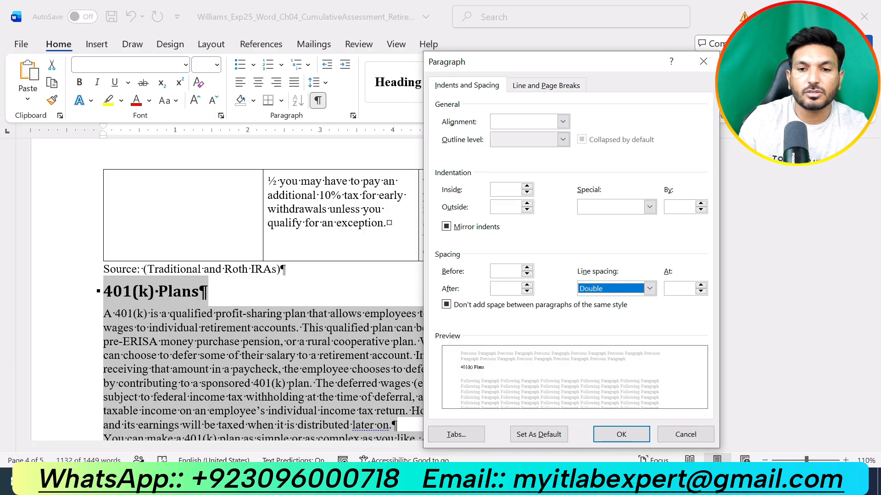
key("Return")
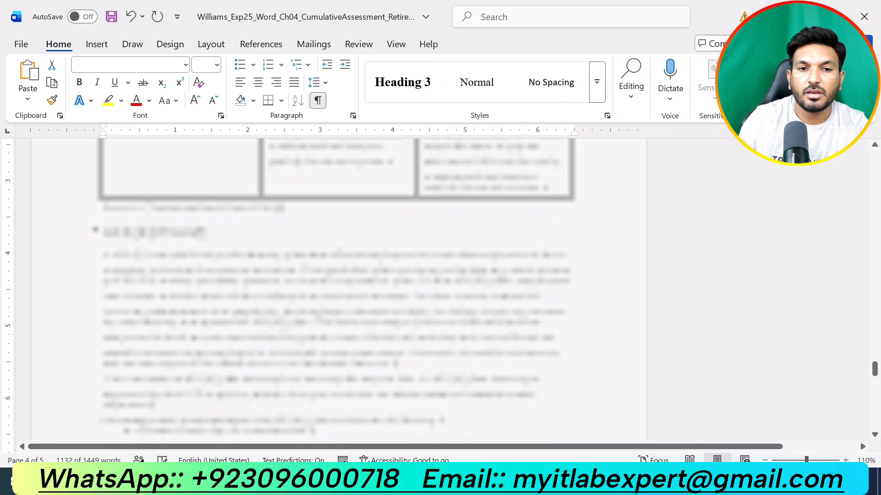
scroll(338, 290, "up", 3)
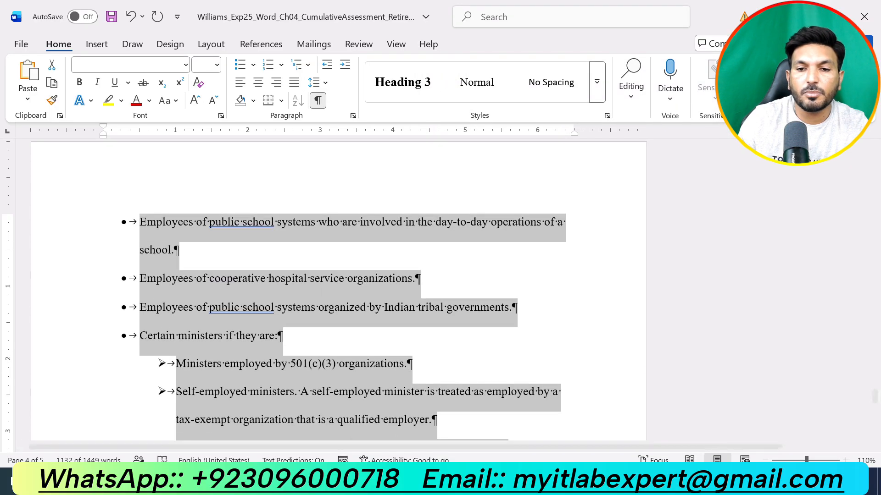
Check step 6 in the instructions document for the line spacing and first-line indent requirements, and return to the report.
left_click(558, 481)
left_click(485, 419)
scroll(444, 294, "down", 8)
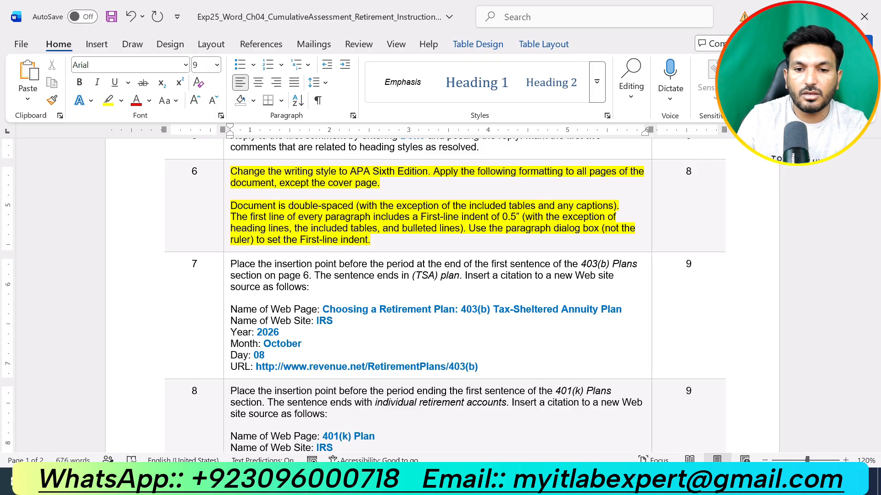
left_click(558, 485)
left_click(632, 424)
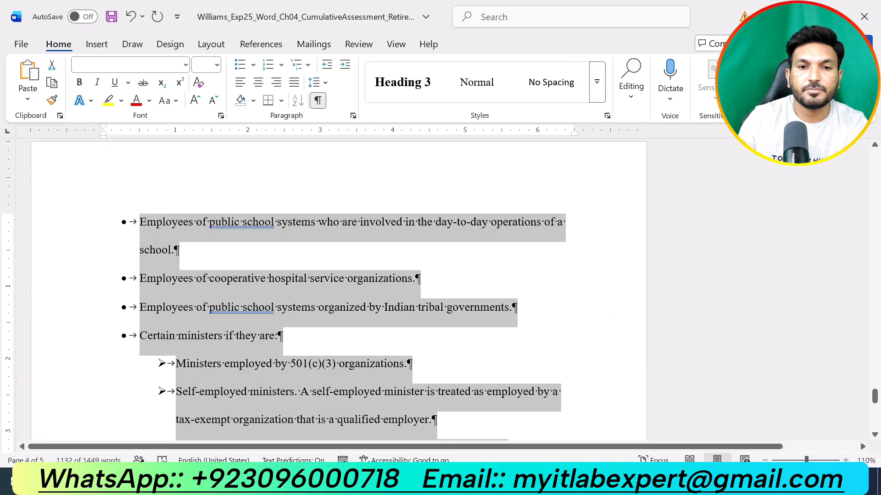
Clear the selection and select the two body paragraphs under the INTRODUCTION heading, stopping before the line that introduces the bullets.
scroll(339, 289, "up", 10)
scroll(340, 289, "up", 15)
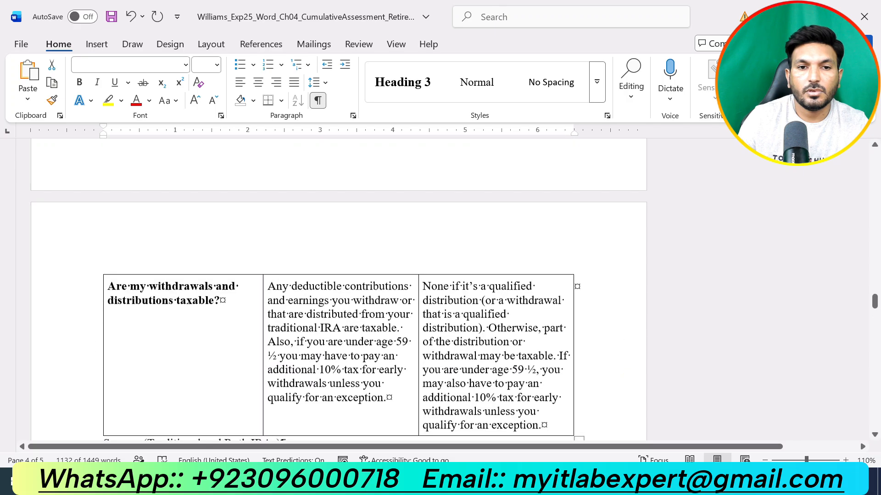
scroll(338, 289, "up", 15)
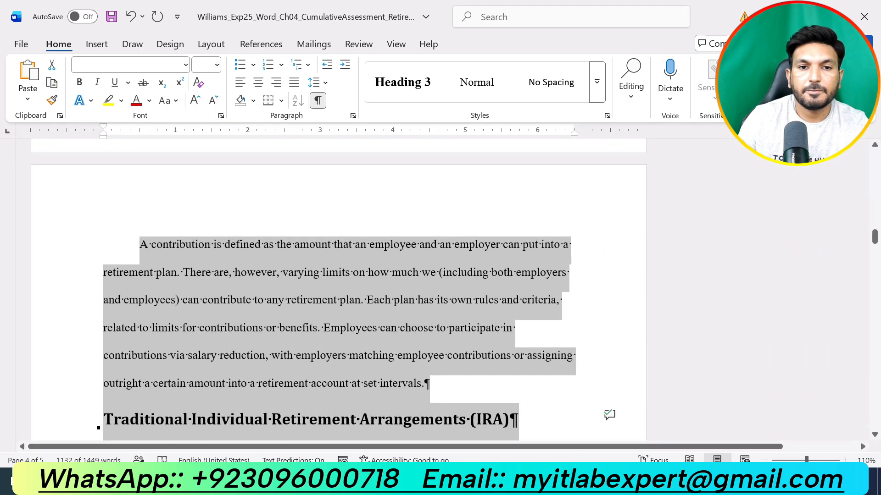
scroll(277, 291, "down", 3)
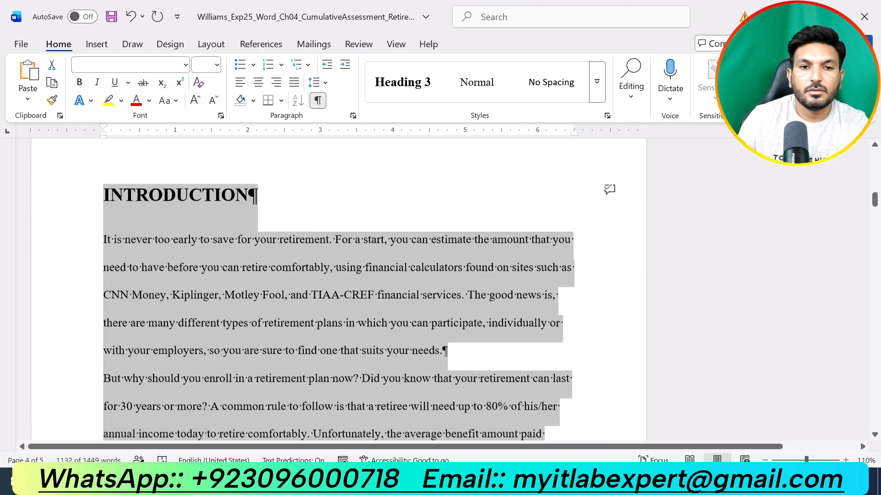
left_click(277, 290)
left_click_drag(103, 236, 254, 268)
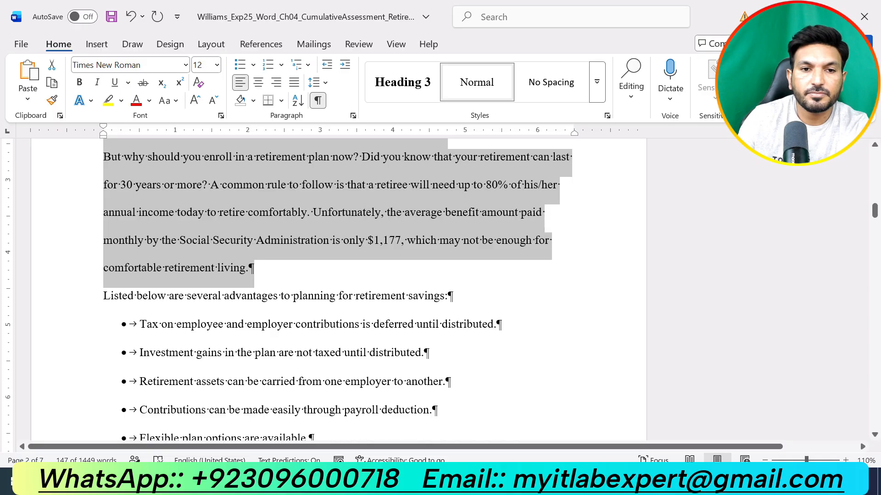
Add the paragraph defining a contribution, above the Traditional Individual Retirement Arrangements heading, to the selection.
scroll(338, 289, "down", 10)
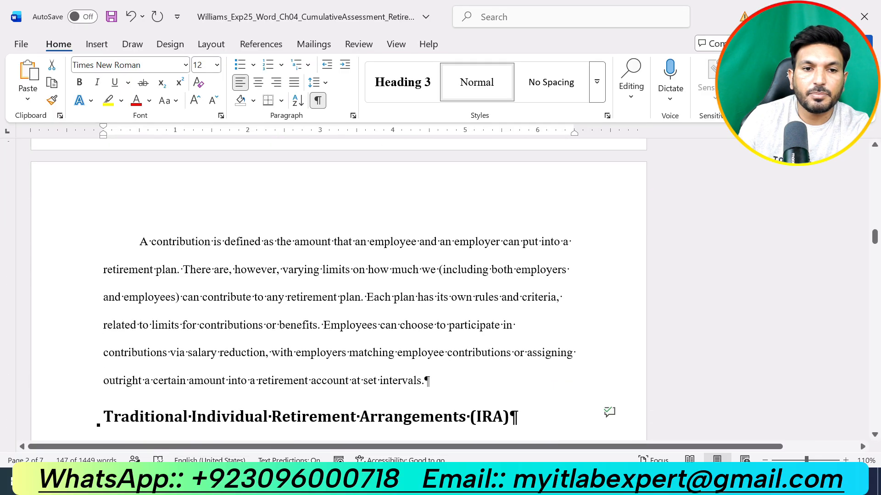
left_click_drag(139, 242, 451, 384)
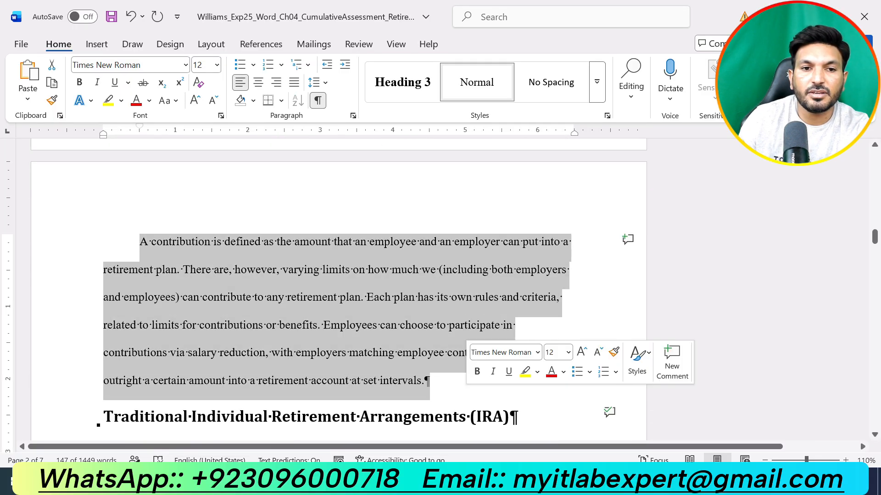
scroll(452, 384, "up", 5)
scroll(338, 289, "up", 5)
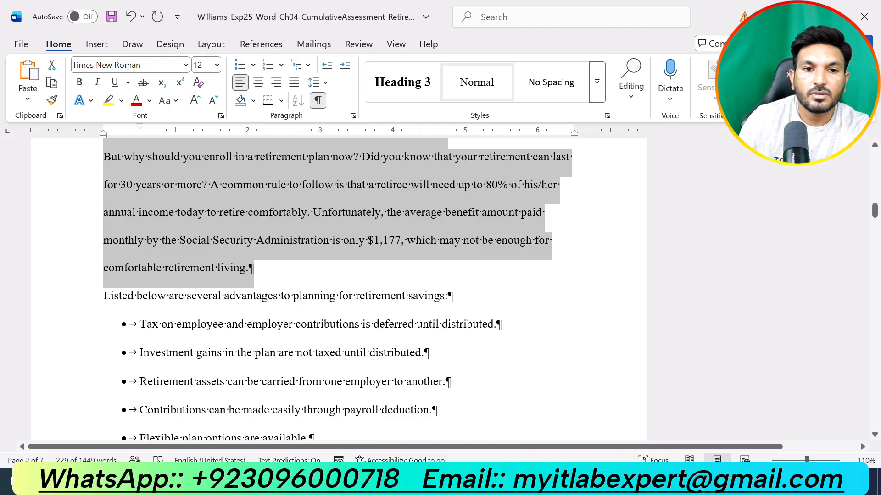
scroll(339, 289, "down", 2)
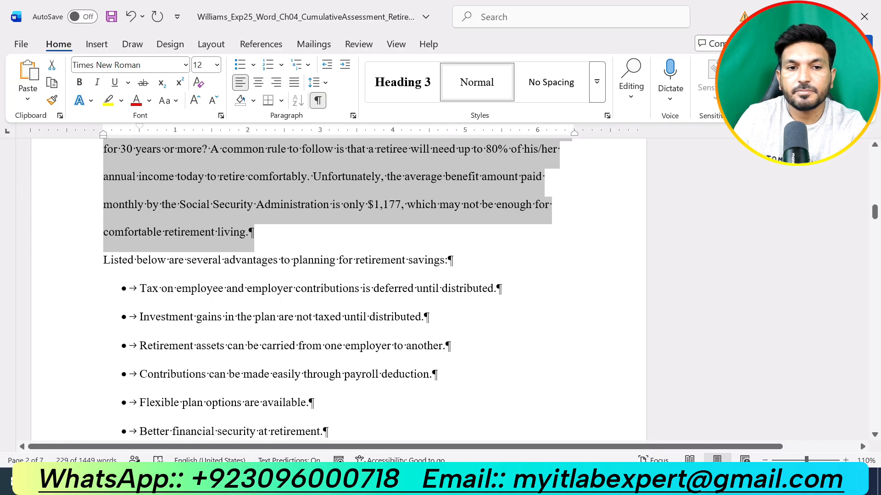
scroll(338, 289, "down", 1)
Add the body paragraphs under the Traditional IRA, Roth IRA and Comparisons headings to the selection, leaving out headings, bullets and their lead-in line.
scroll(338, 289, "down", 15)
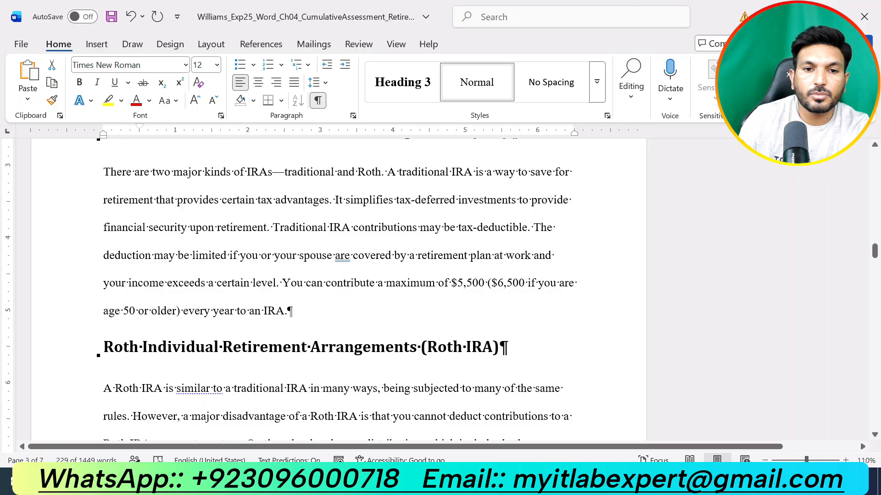
left_click_drag(287, 311, 94, 261)
scroll(339, 289, "down", 2)
scroll(338, 289, "down", 3)
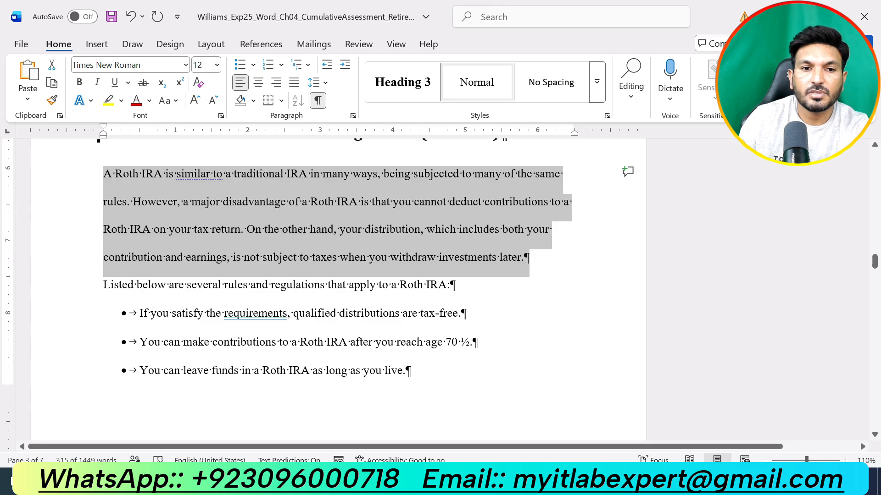
scroll(339, 289, "down", 10)
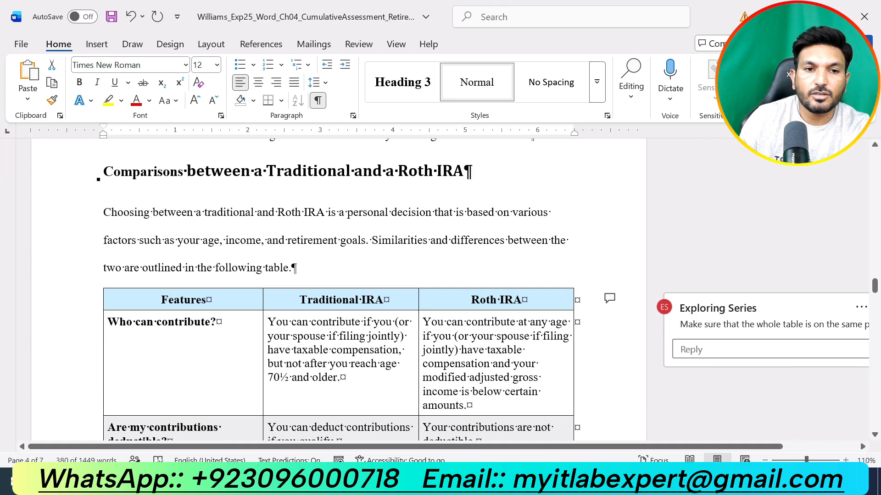
left_click_drag(103, 213, 294, 268)
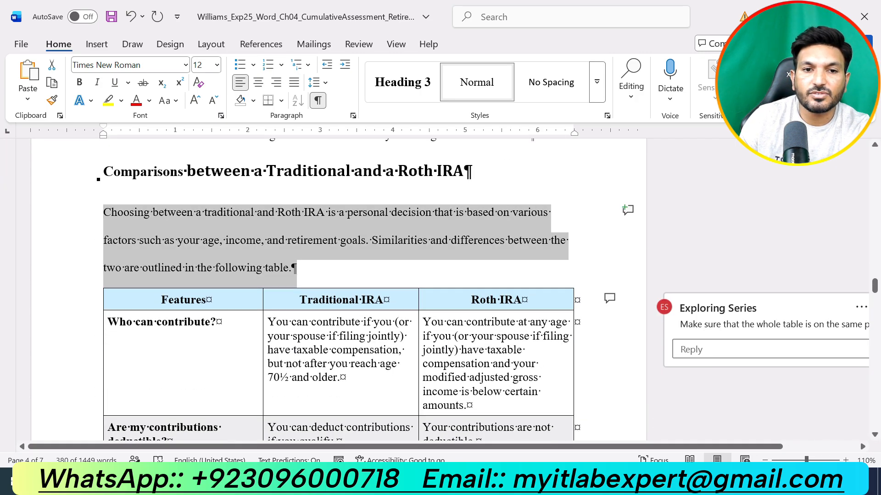
Add the two body paragraphs under the 401(k) Plans heading to the selection, ending at "expenses.".
scroll(339, 289, "down", 7)
scroll(338, 289, "down", 10)
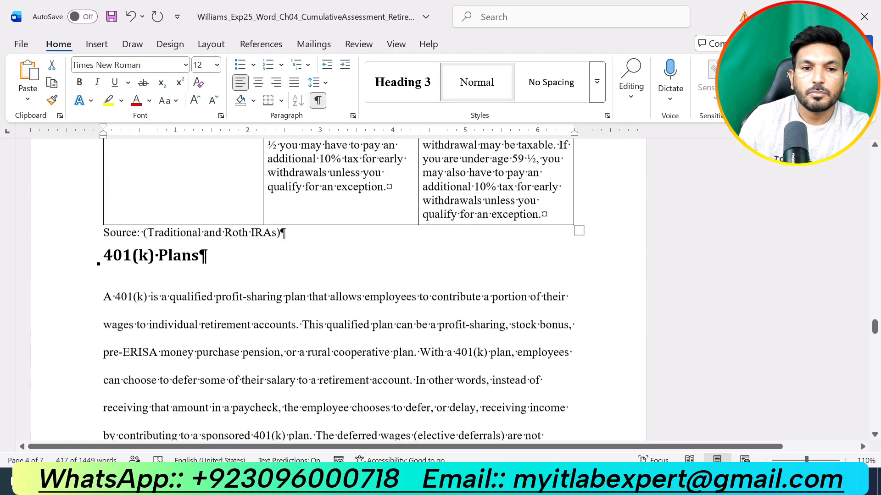
left_click_drag(104, 224, 156, 146)
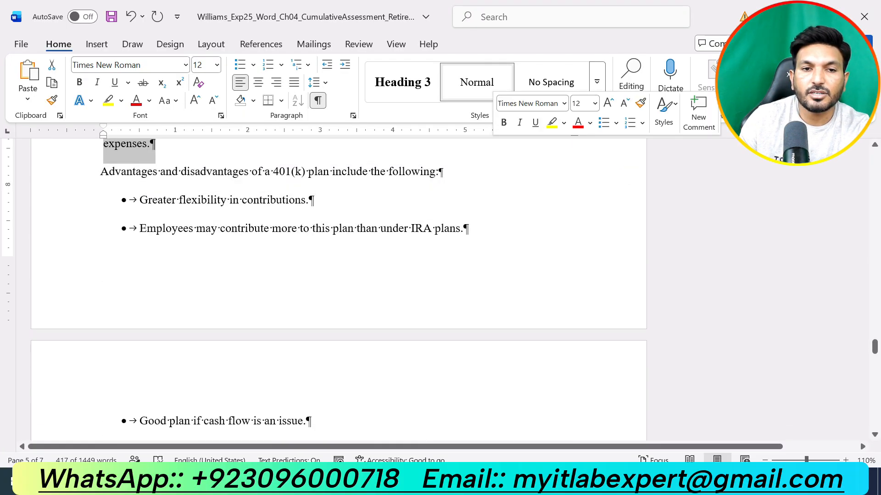
Add the first paragraph under 403(b) Plans and the Conclusion paragraph to the selection, leaving out headings and bulleted lists.
scroll(339, 289, "down", 6)
scroll(339, 289, "down", 3)
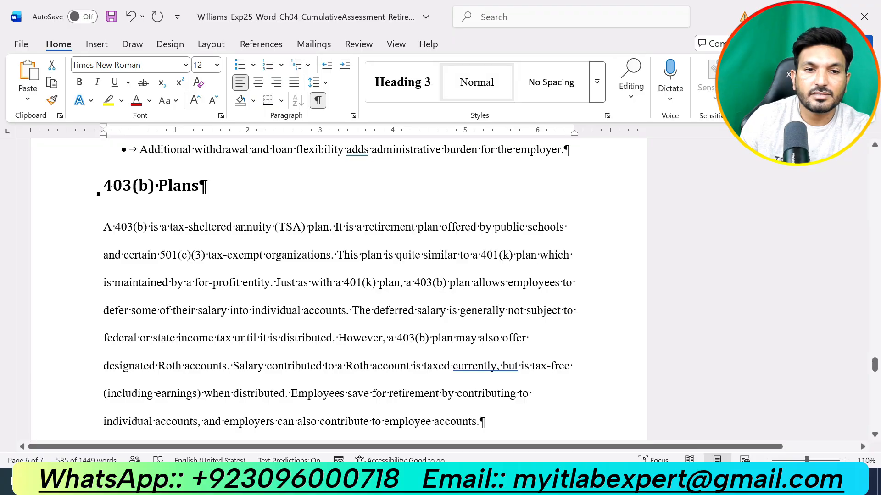
left_click_drag(103, 227, 477, 367)
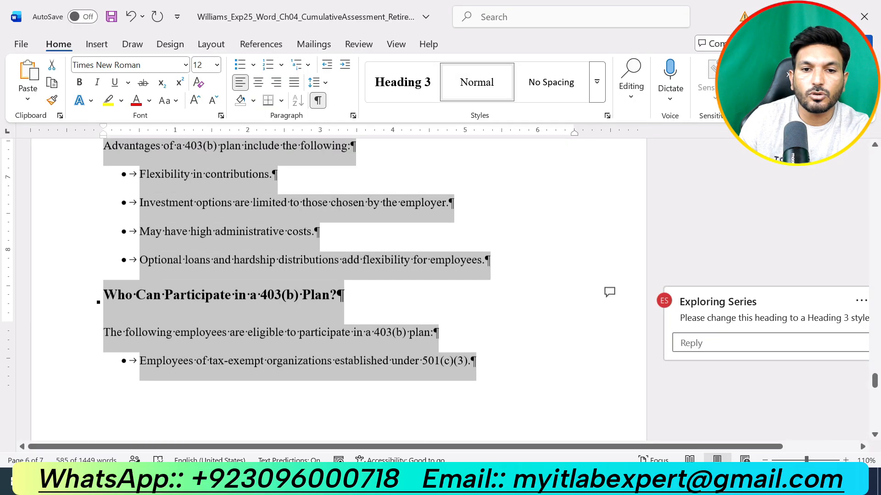
scroll(321, 289, "up", 10)
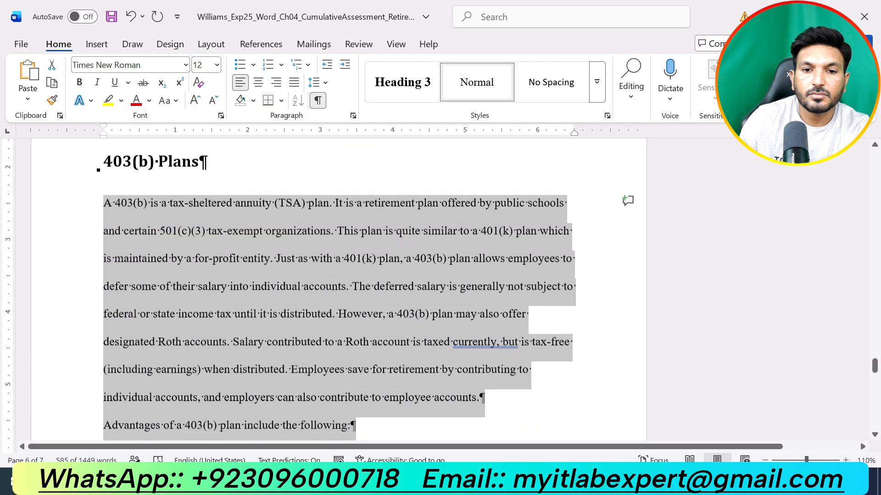
scroll(321, 289, "down", 10)
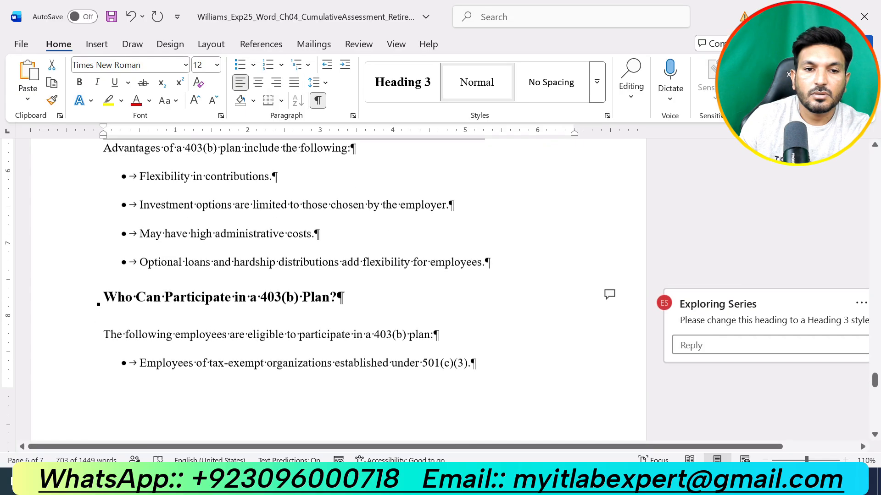
scroll(321, 289, "down", 15)
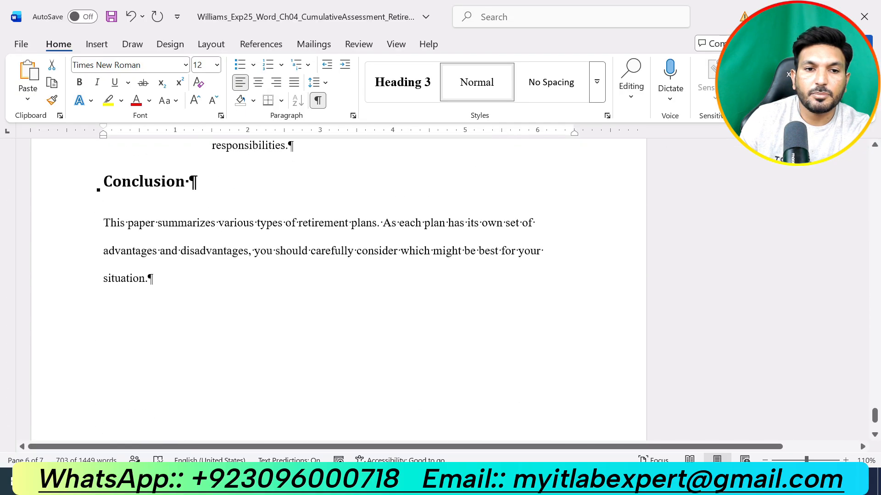
left_click_drag(104, 224, 181, 281)
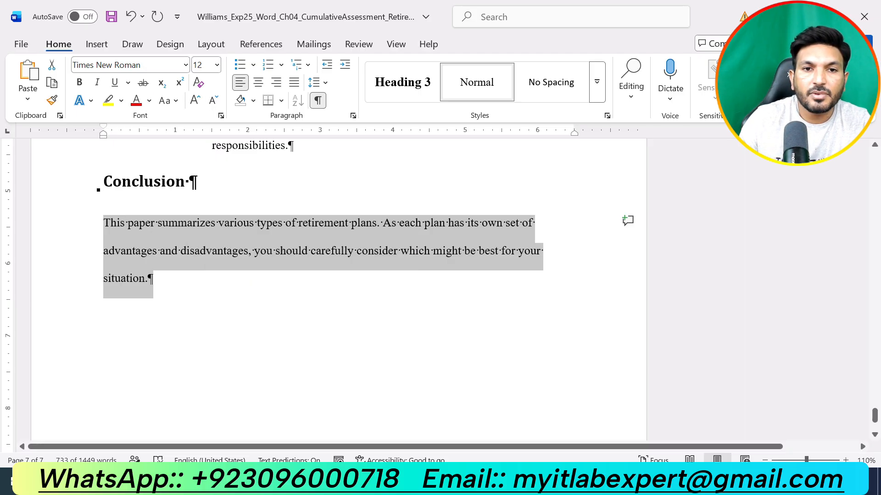
Apply a 0.5" first-line indent to the selected paragraphs through the paragraph settings and review the indented text.
left_click(353, 115)
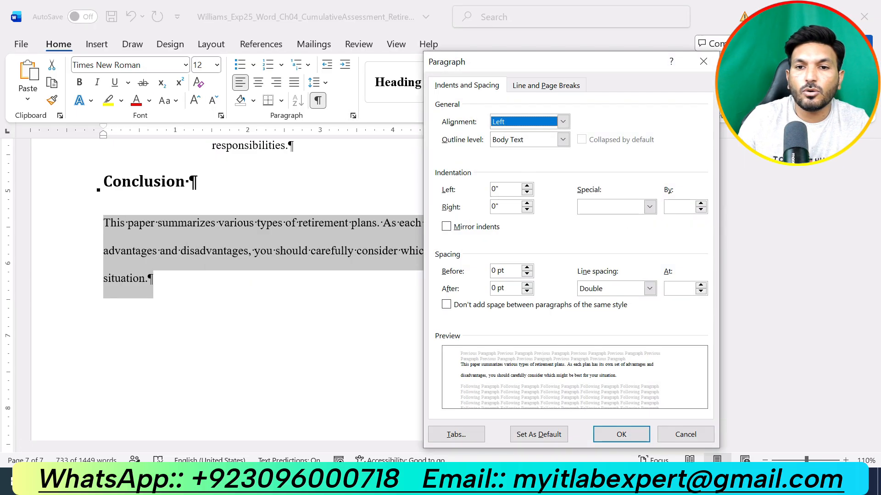
left_click(649, 207)
left_click(592, 229)
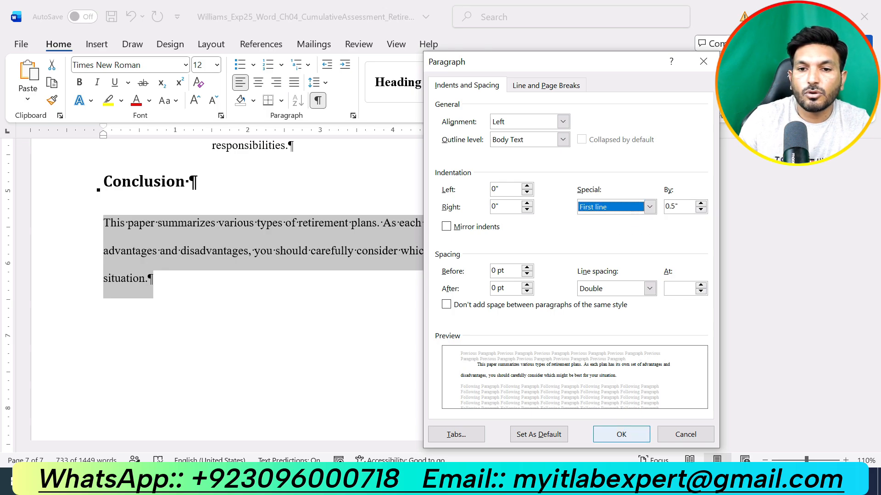
left_click(621, 434)
scroll(321, 276, "up", 5)
scroll(321, 275, "up", 15)
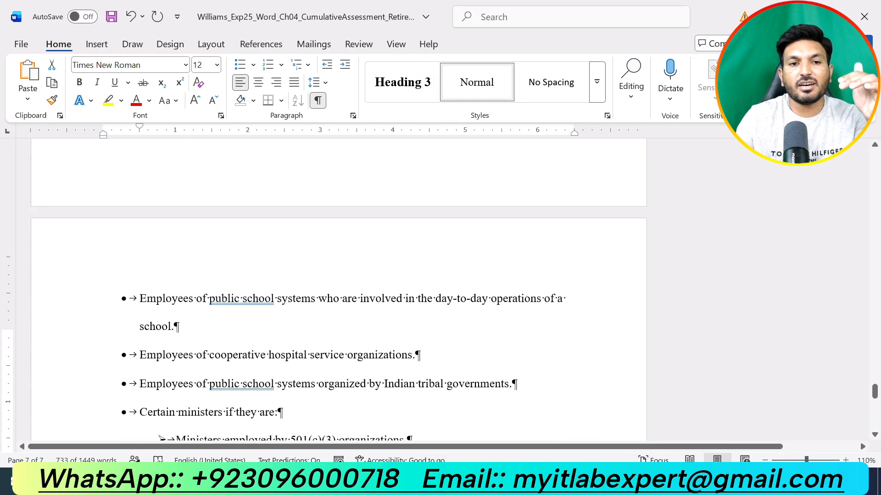
scroll(321, 275, "up", 6)
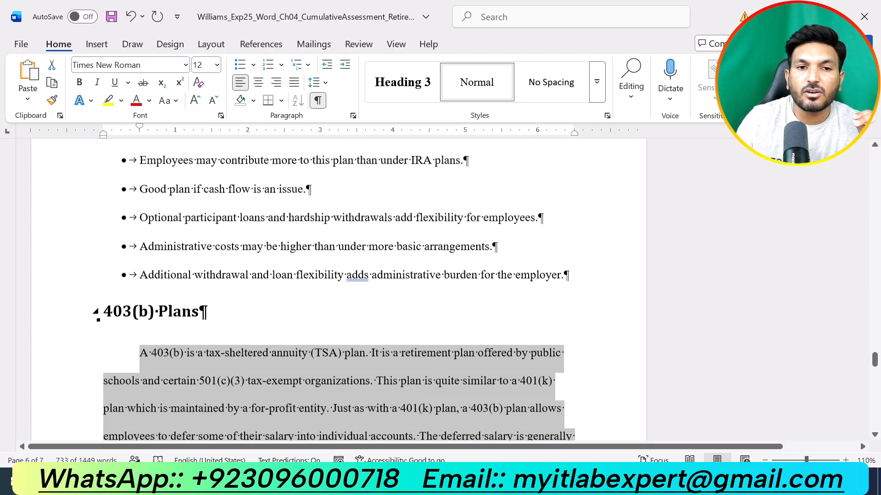
scroll(321, 275, "up", 4)
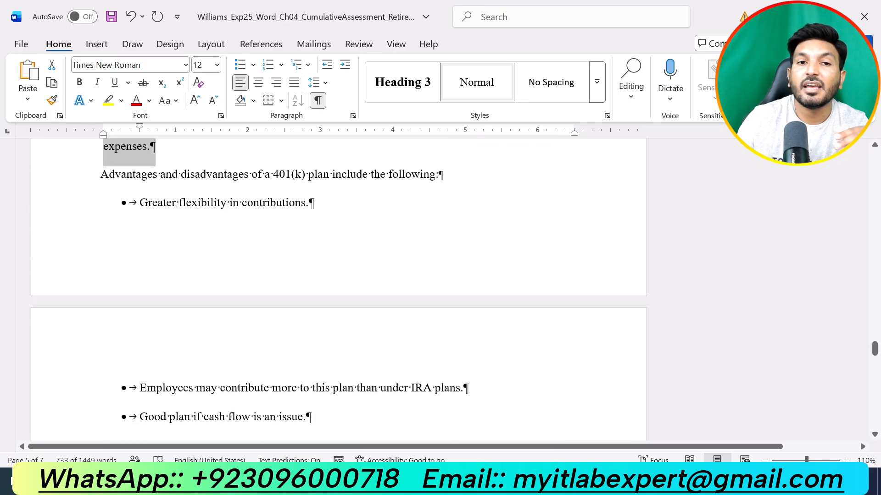
scroll(321, 275, "up", 6)
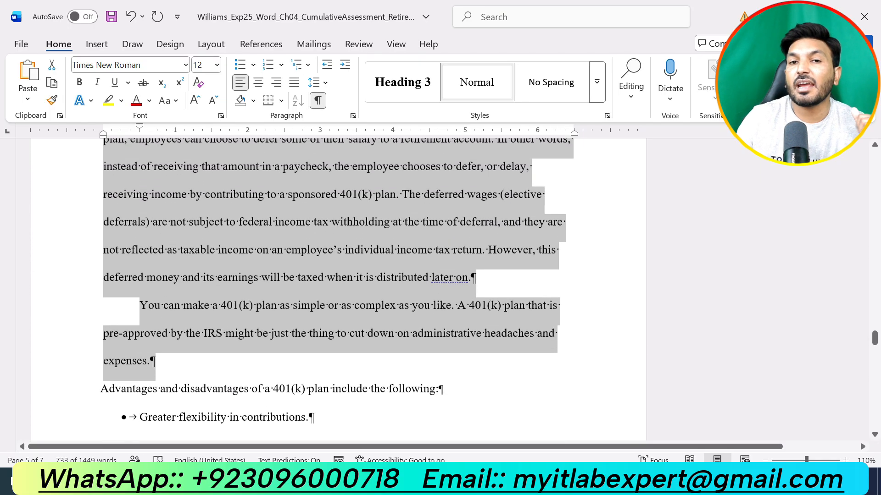
Switch to the instructions document, remove the highlight from step 6 and highlight step 7 in yellow.
scroll(324, 334, "up", 7)
left_click(325, 334)
scroll(324, 334, "down", 7)
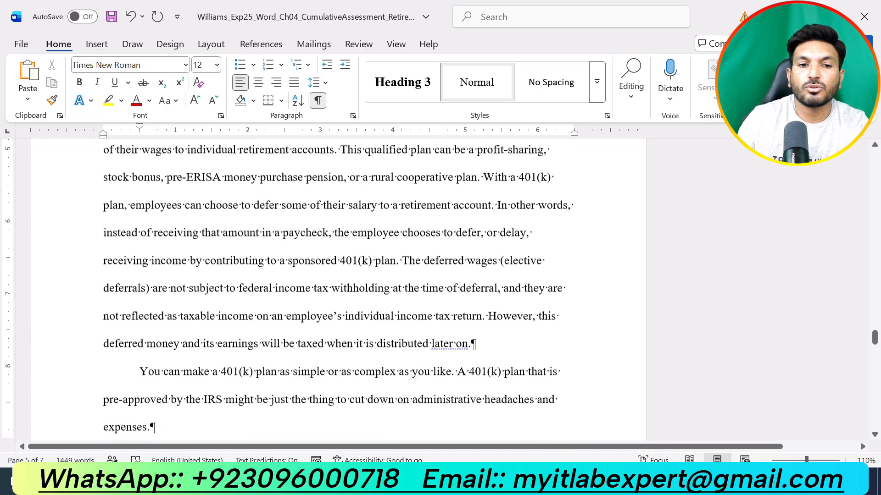
left_click(558, 480)
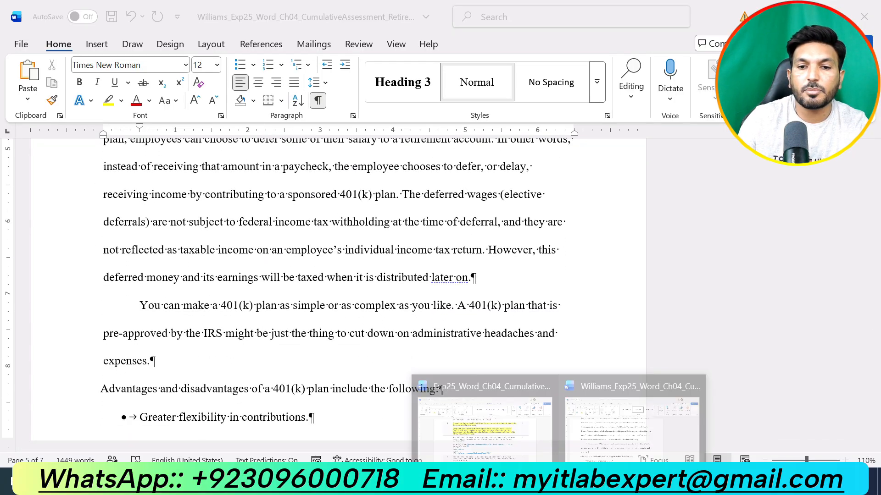
left_click(484, 424)
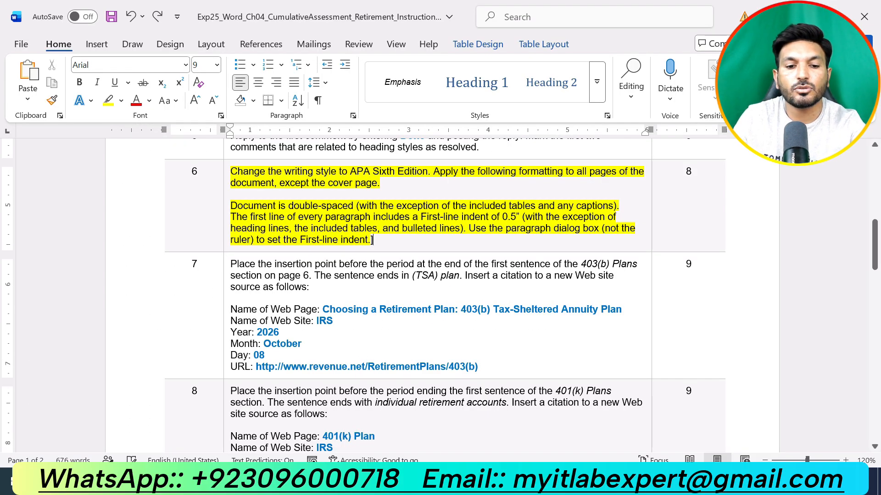
key("ctrl+z")
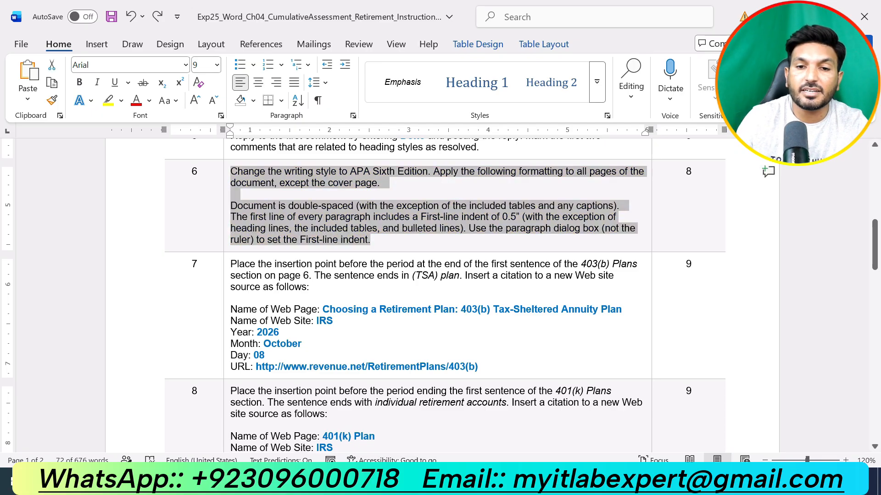
left_click_drag(479, 367, 230, 263)
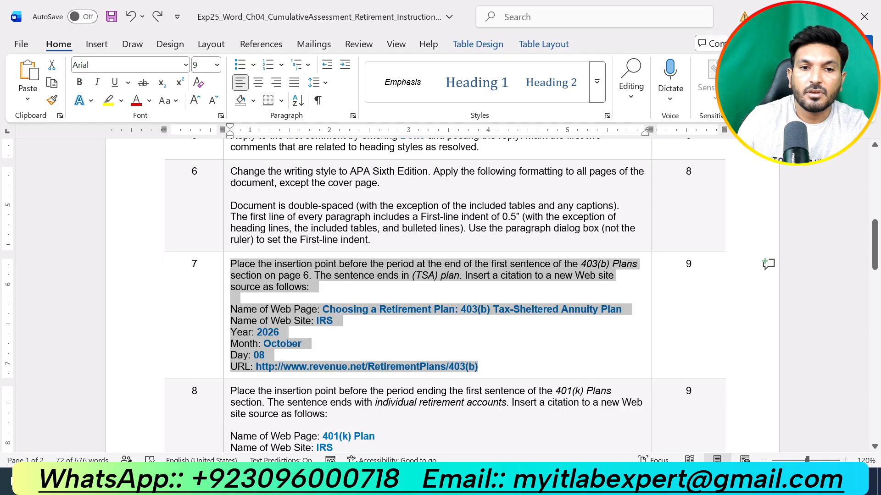
left_click(296, 244)
left_click(312, 309)
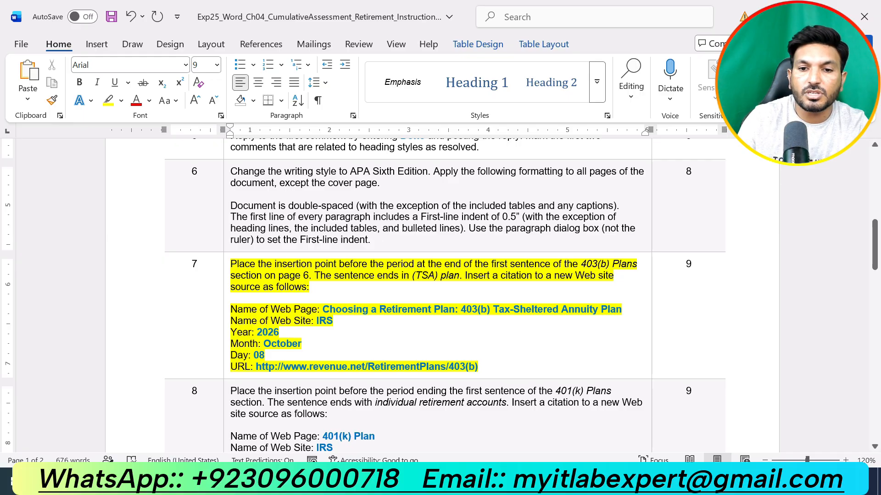
In the report's 403(b) Plans section, place the insertion point before the period ending the first sentence, after "(TSA) plan".
left_click(558, 481)
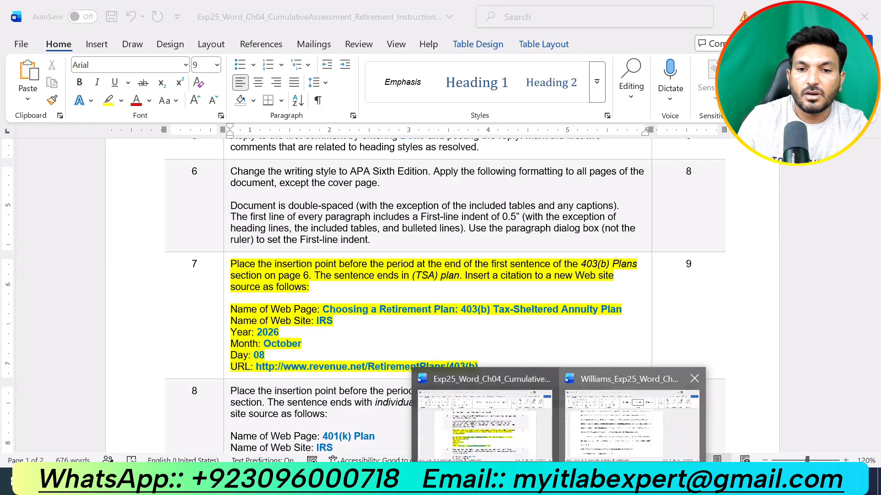
left_click(632, 426)
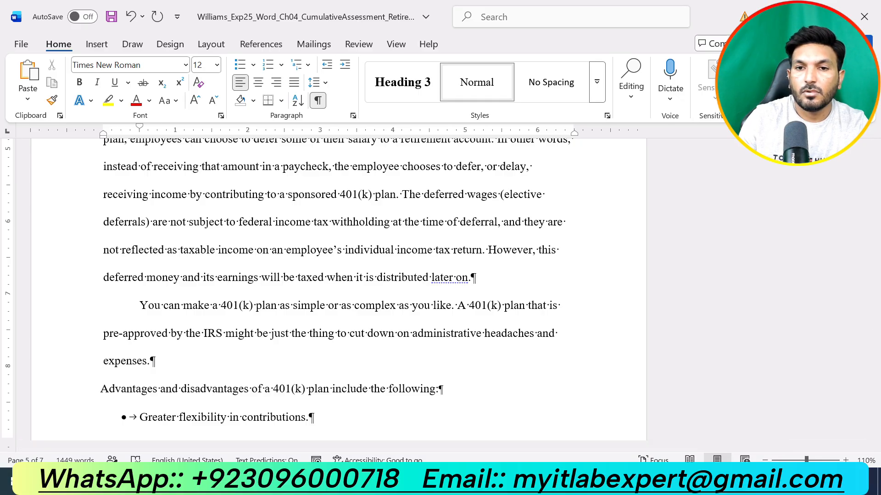
scroll(338, 289, "up", 8)
scroll(339, 289, "up", 6)
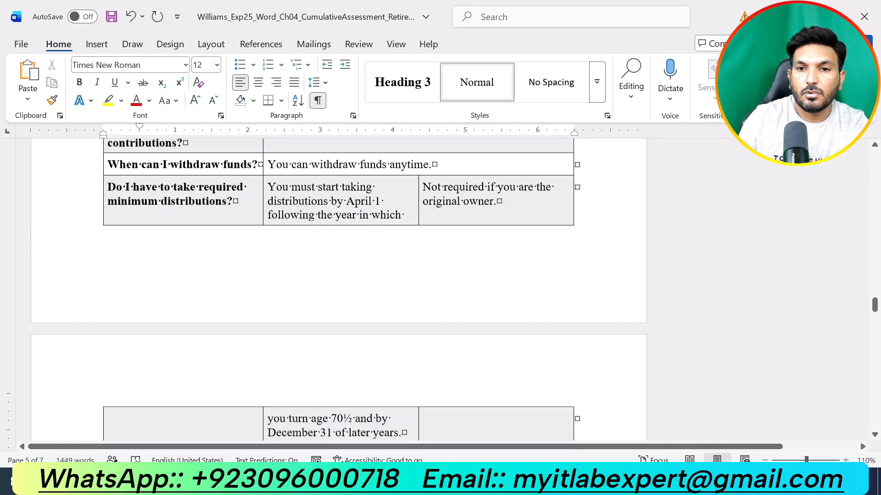
scroll(339, 289, "down", 6)
scroll(339, 289, "down", 20)
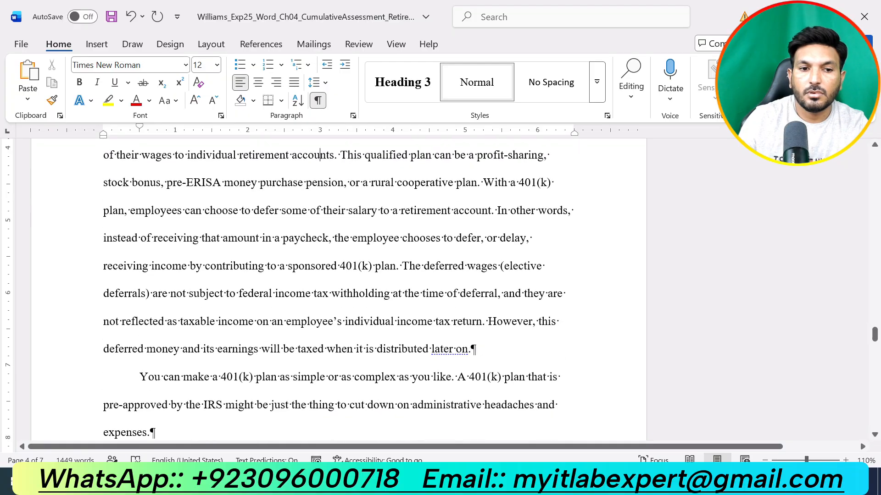
scroll(339, 288, "down", 6)
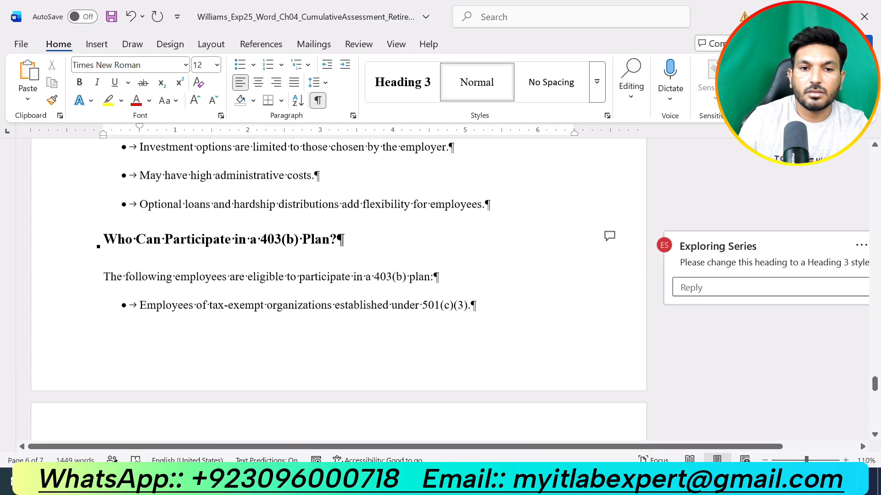
scroll(339, 289, "up", 6)
scroll(339, 289, "up", 2)
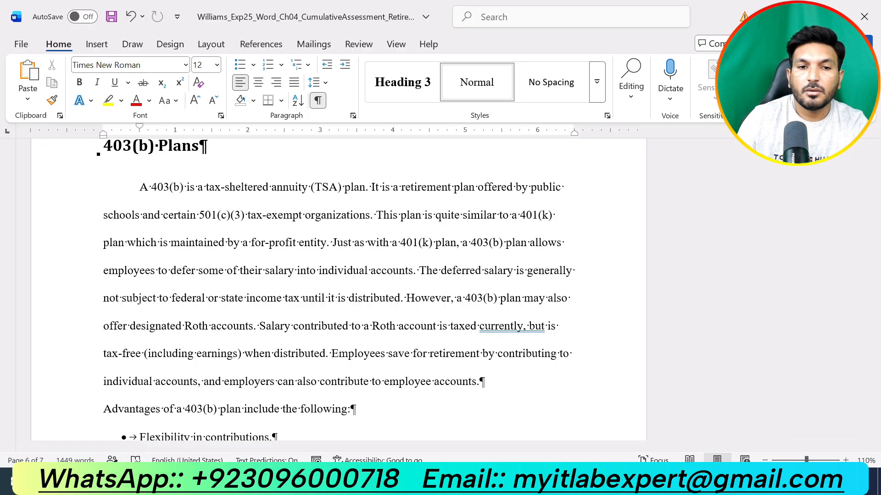
mouse_move(559, 481)
left_click(485, 418)
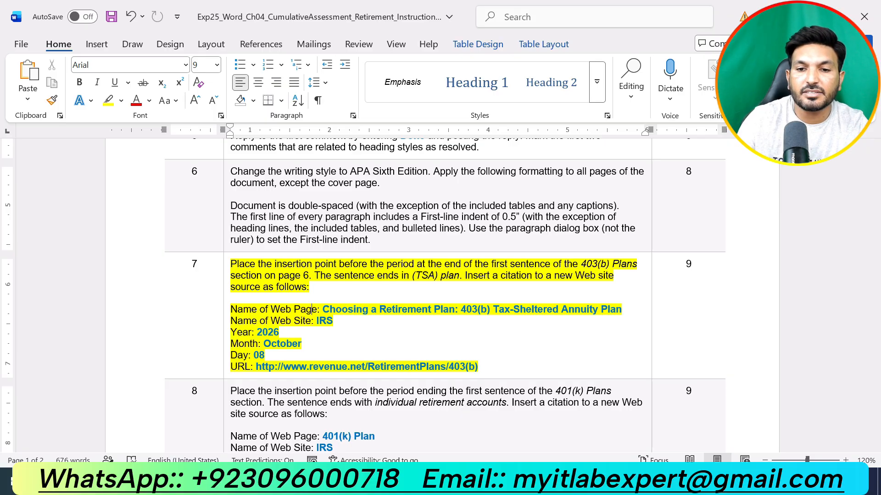
mouse_move(560, 481)
left_click(633, 418)
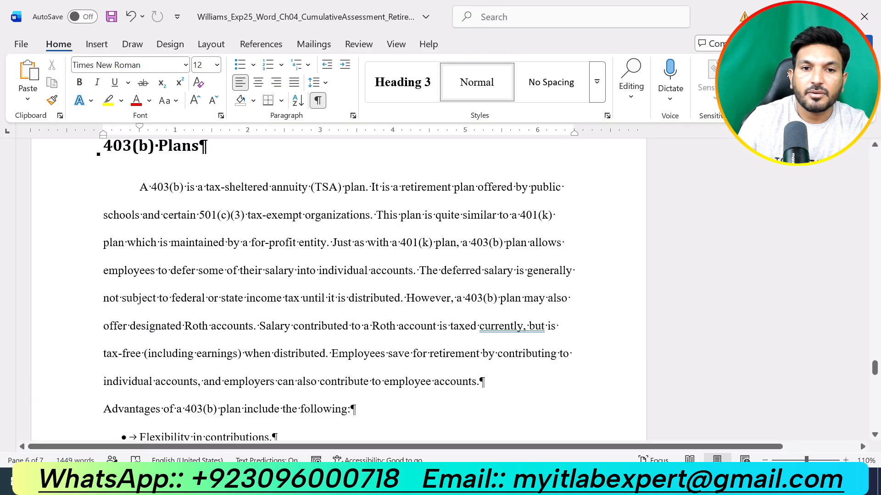
left_click(365, 187)
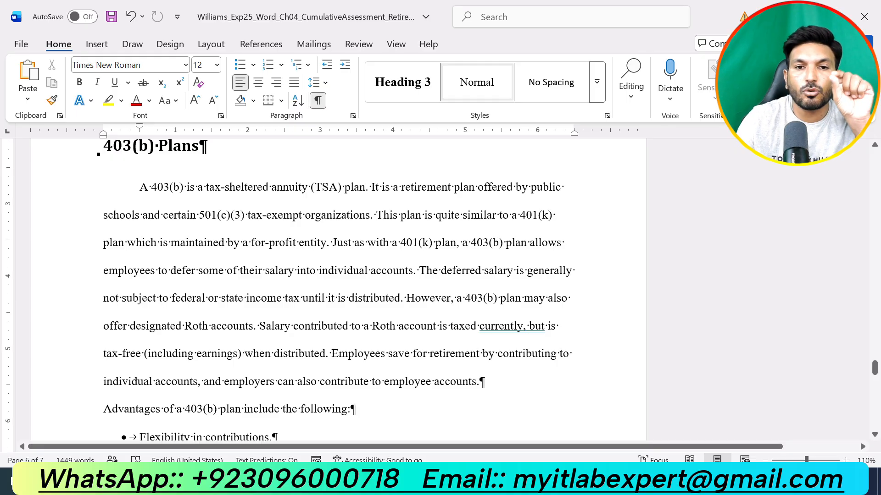
Recheck step 7 of the instructions, start a new citation source at the insertion point and set its type to Web site.
mouse_move(559, 480)
left_click(486, 418)
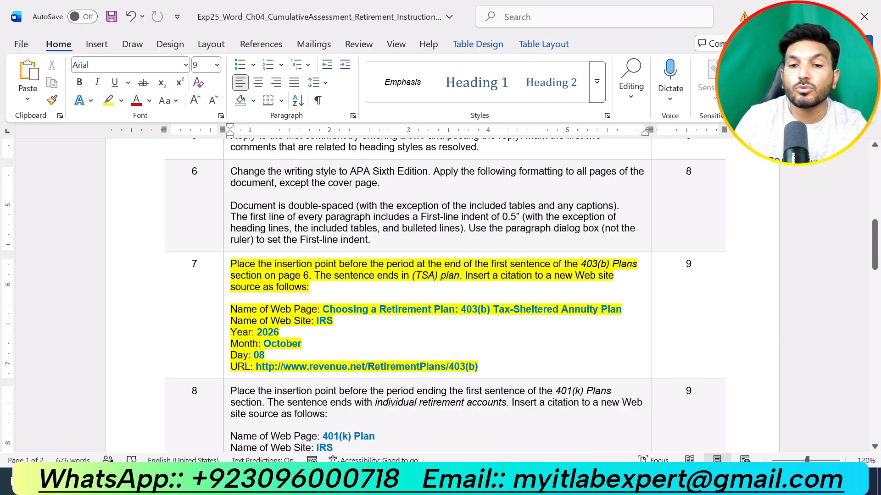
mouse_move(560, 480)
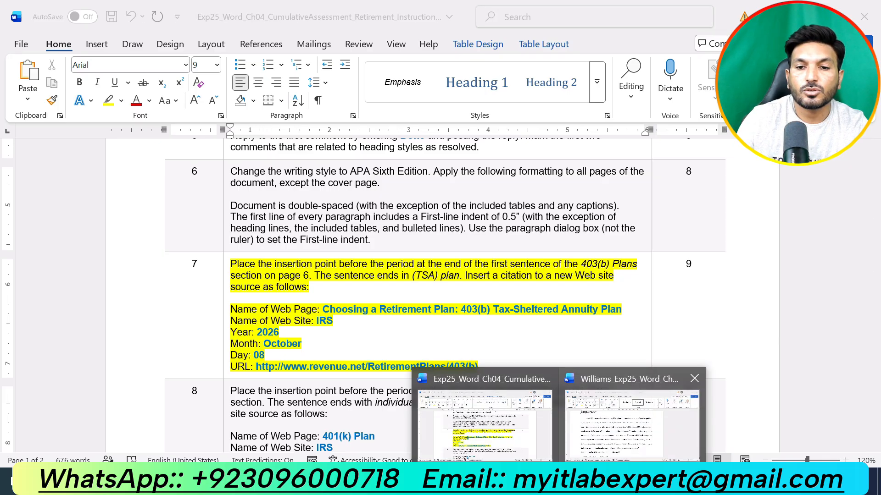
left_click(629, 404)
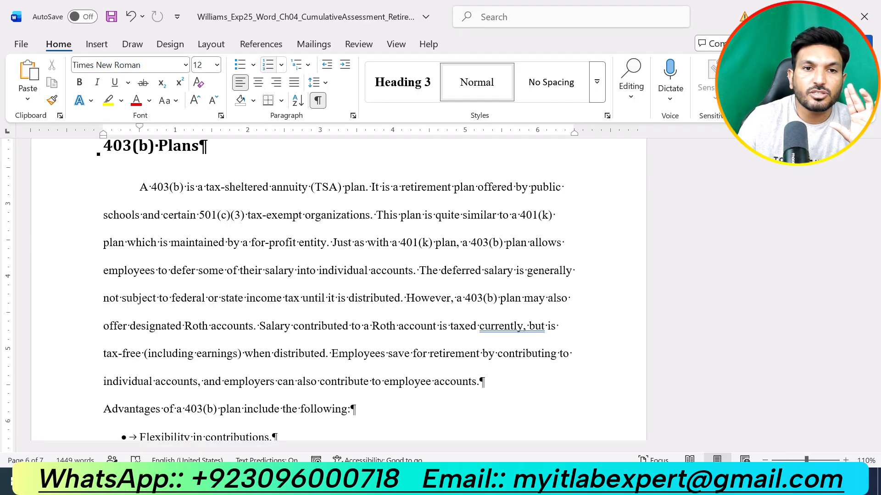
left_click(261, 44)
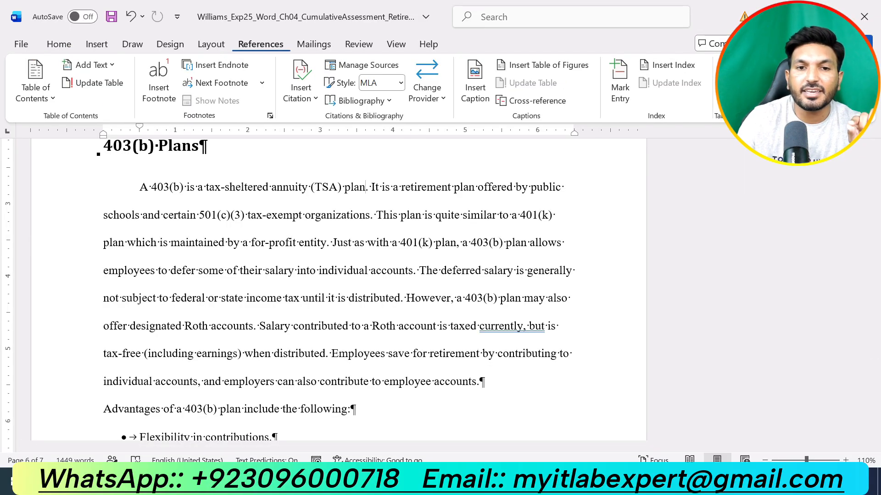
left_click(301, 87)
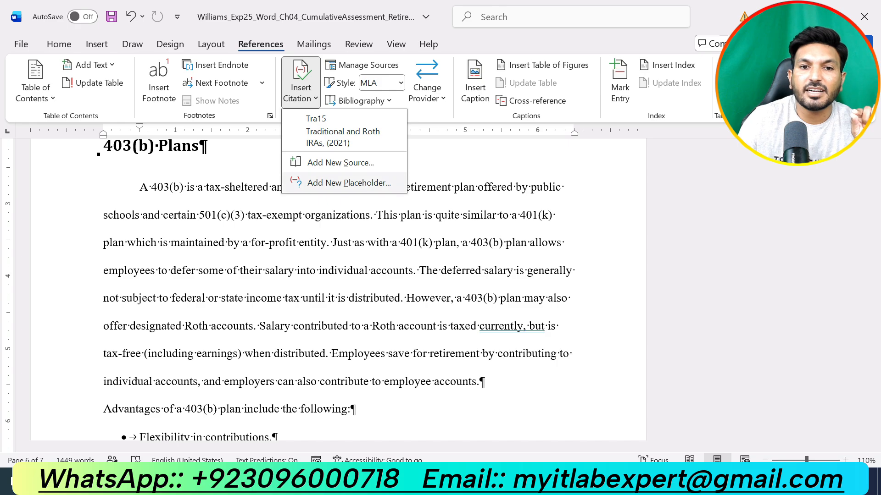
left_click(340, 163)
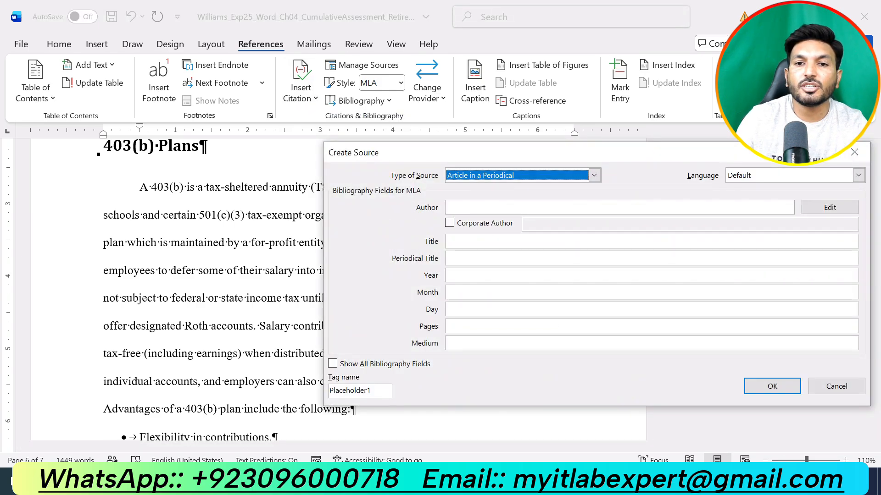
left_click_drag(541, 158, 607, 166)
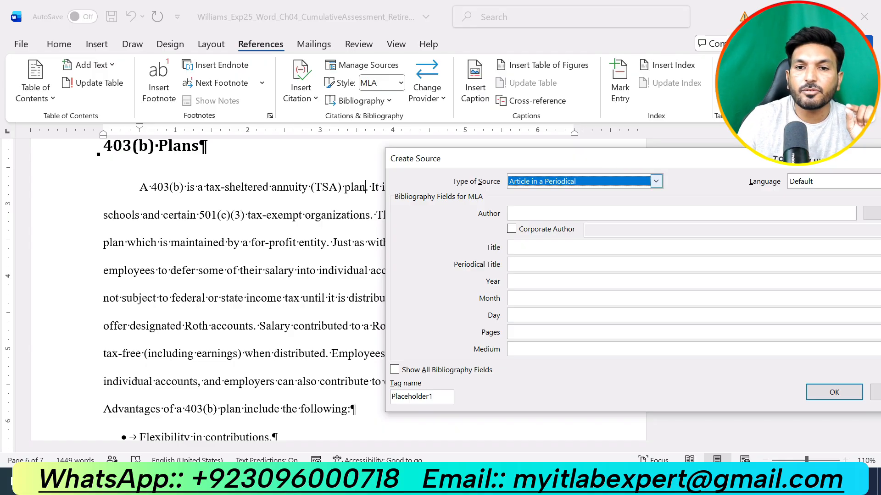
left_click(656, 181)
scroll(597, 220, "down", 1)
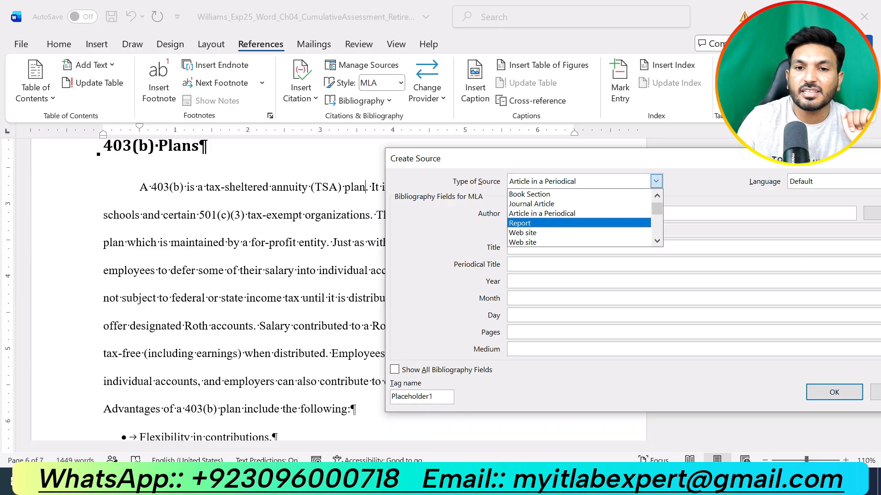
key("Return")
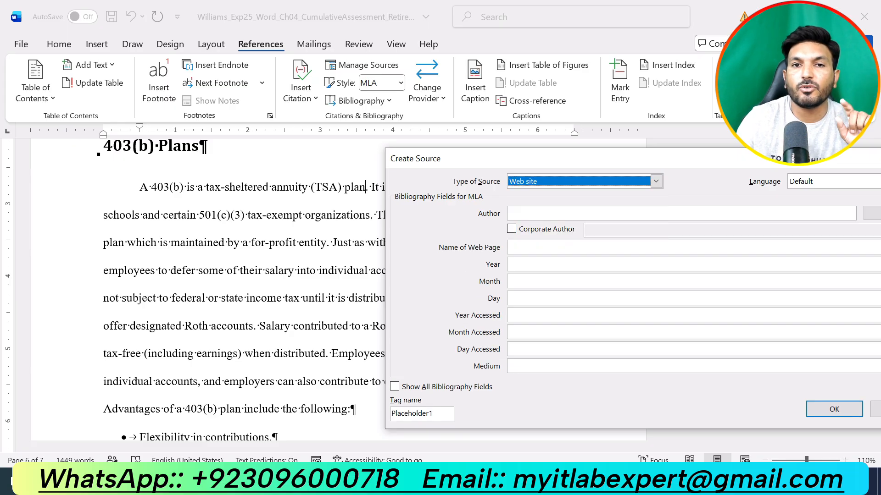
Check step 7 of the instructions and begin the source's Web page name with "Choosing a Retirement Plan: 403(b)".
left_click(558, 482)
mouse_move(484, 424)
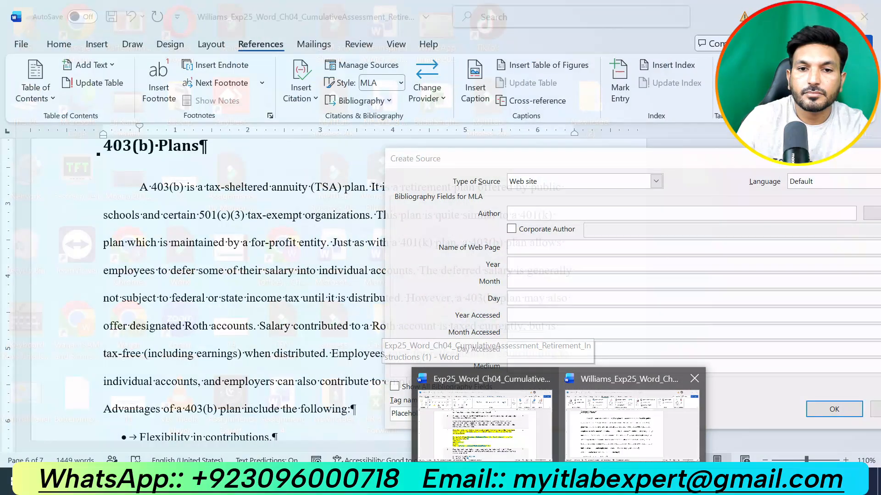
left_click(632, 425)
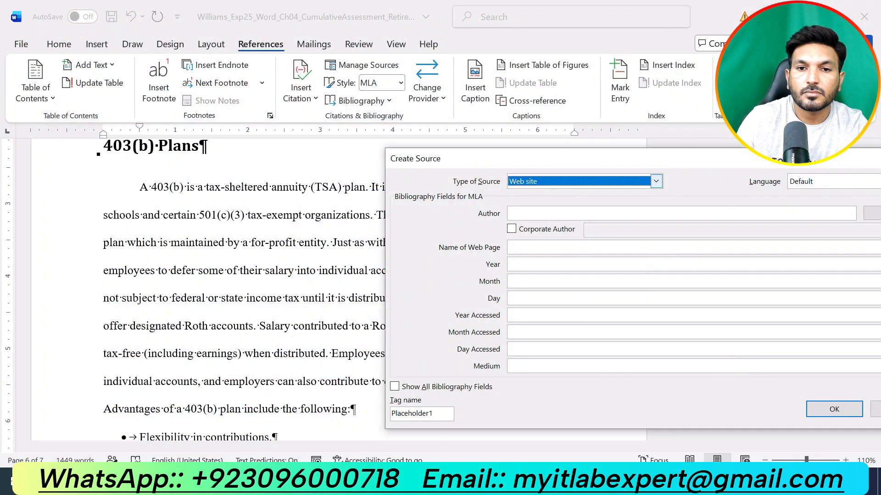
left_click(614, 247)
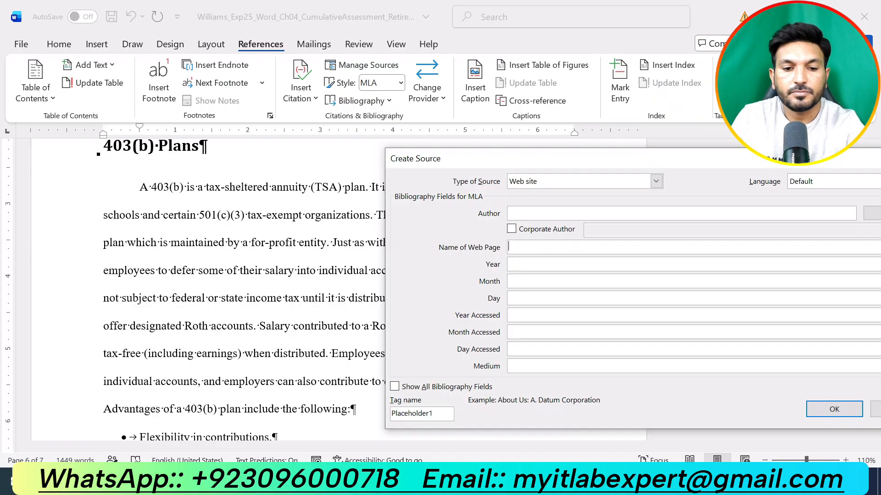
type("X")
key("BackSpace")
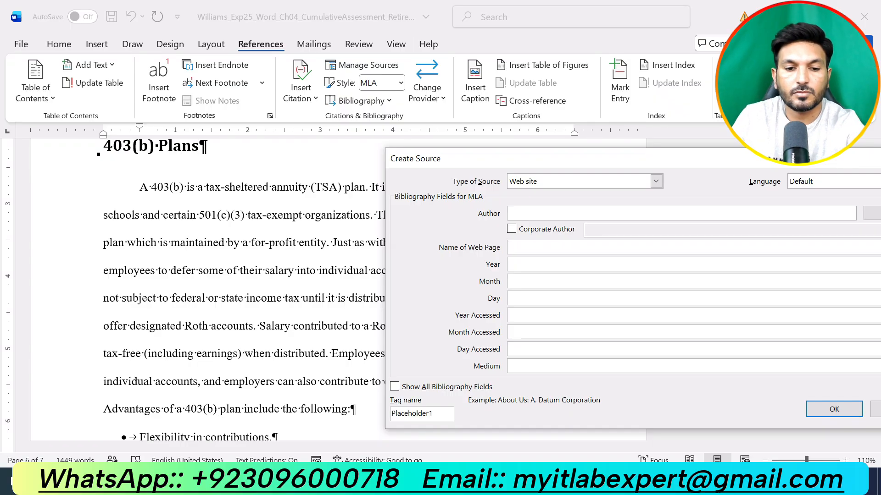
type("Choosi")
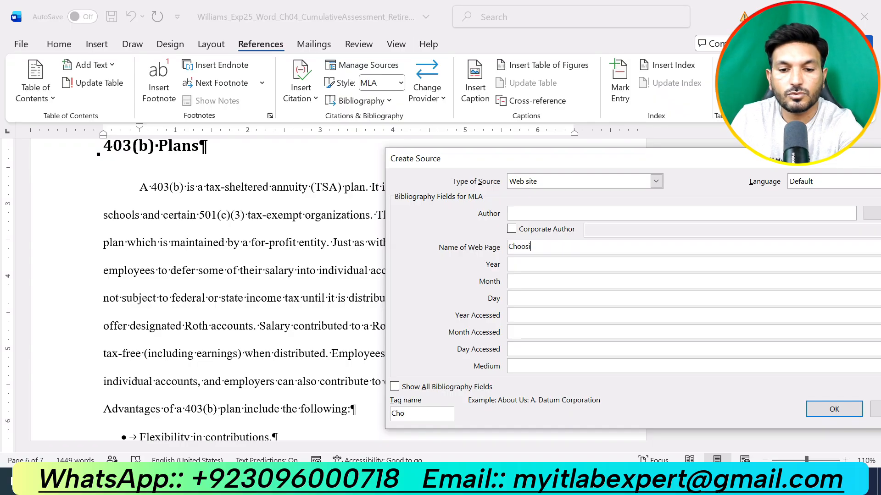
type("ng a ")
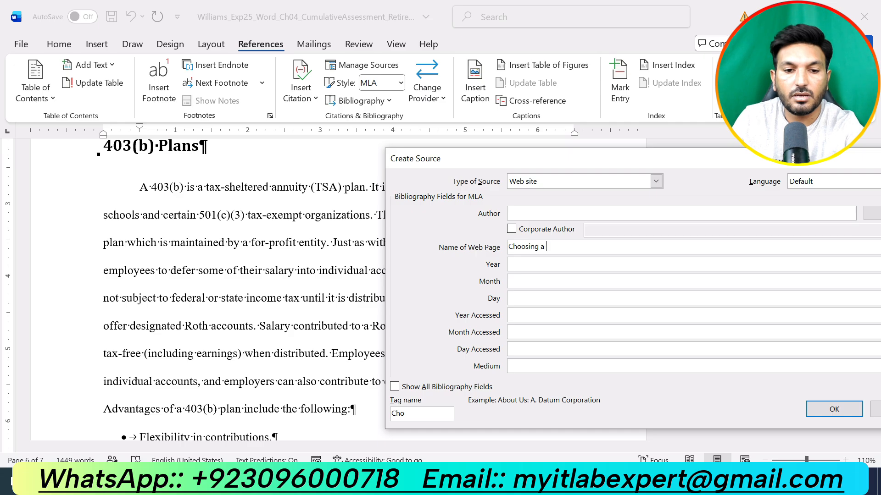
type("Retir")
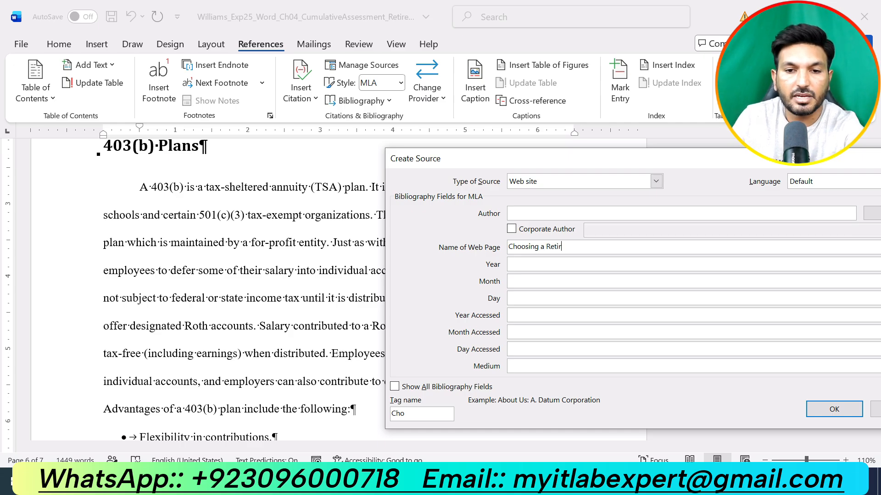
type("ement")
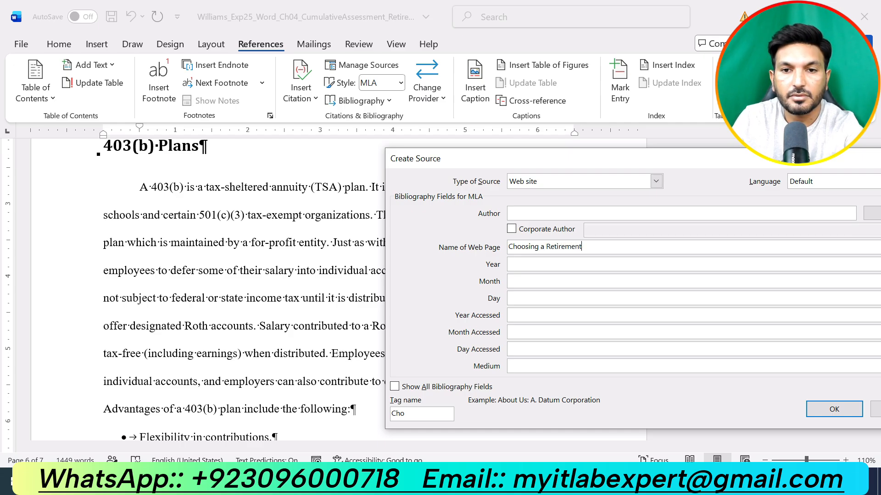
type(" Pl")
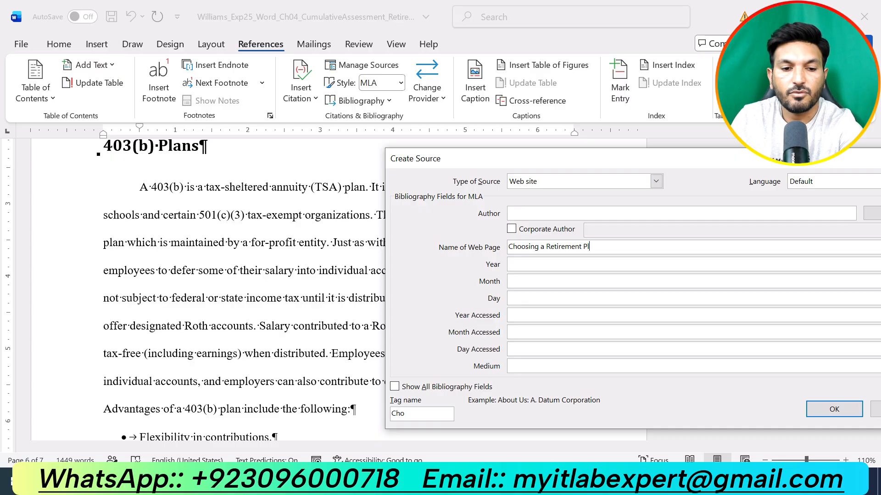
type("an")
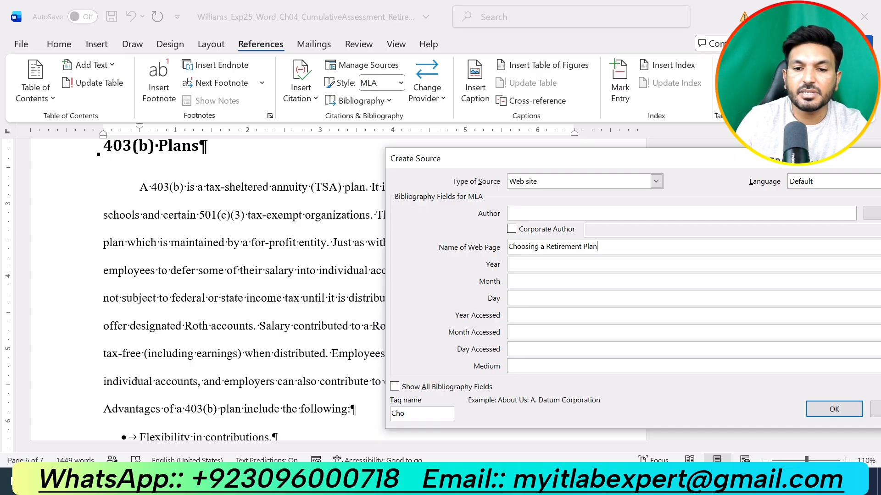
mouse_move(558, 482)
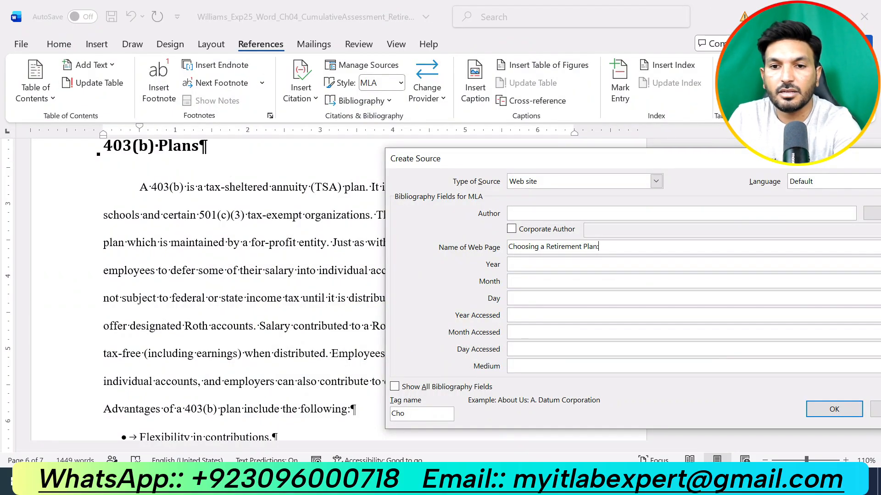
type("40")
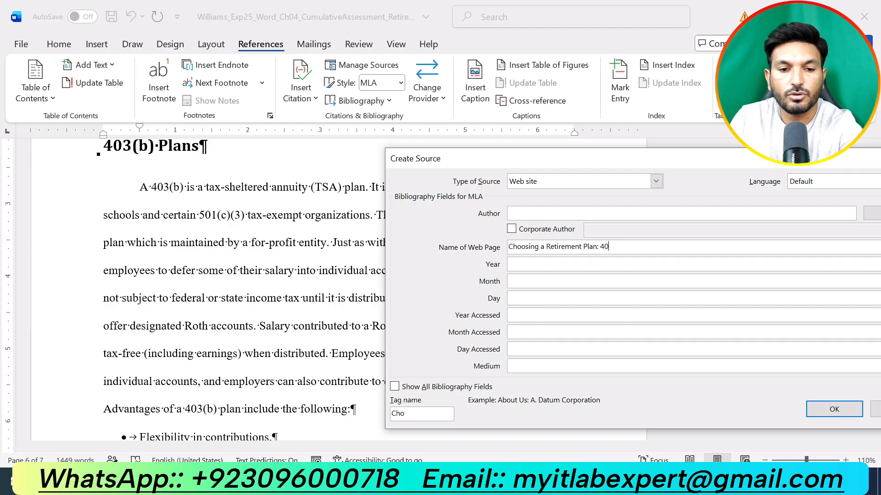
type("3(")
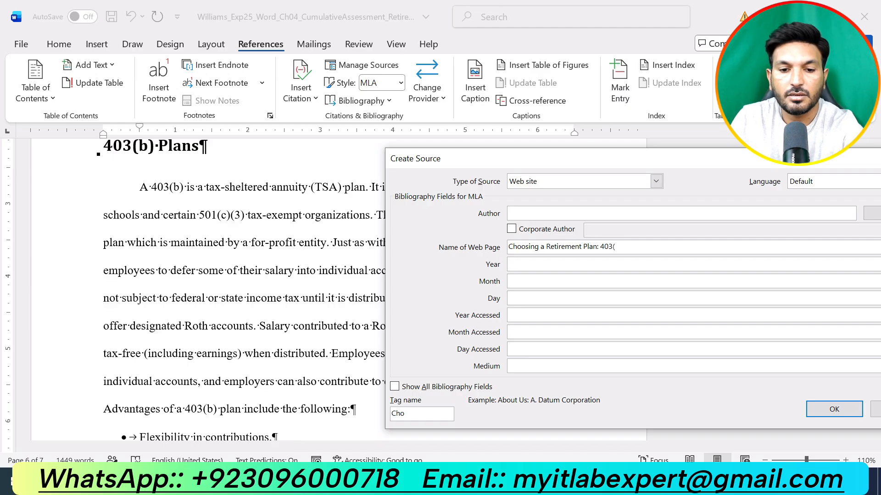
type("b")
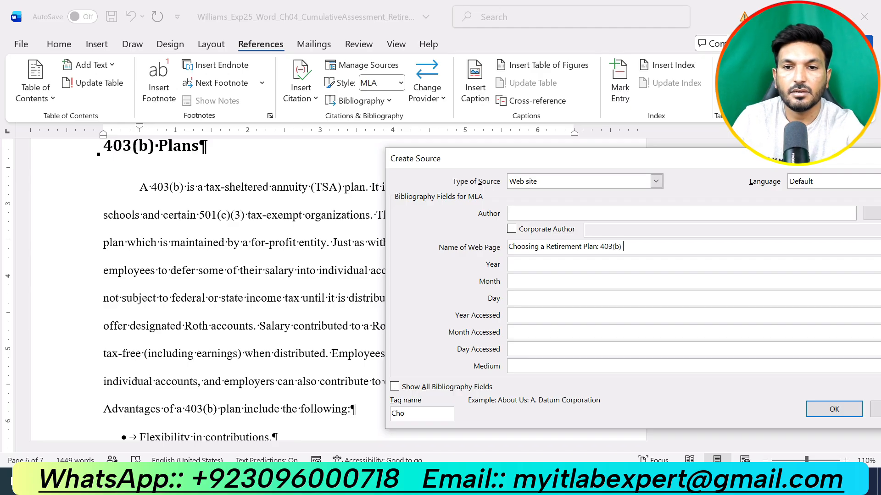
Recheck the page title in the instructions and complete the source's Web page name with "Tax-Sheltered Annuity Plan".
left_click(558, 481)
left_click(485, 424)
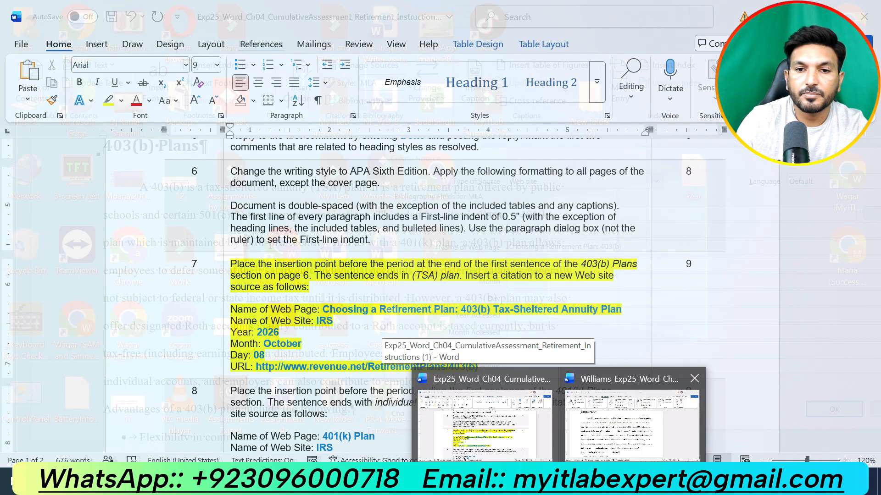
left_click(633, 427)
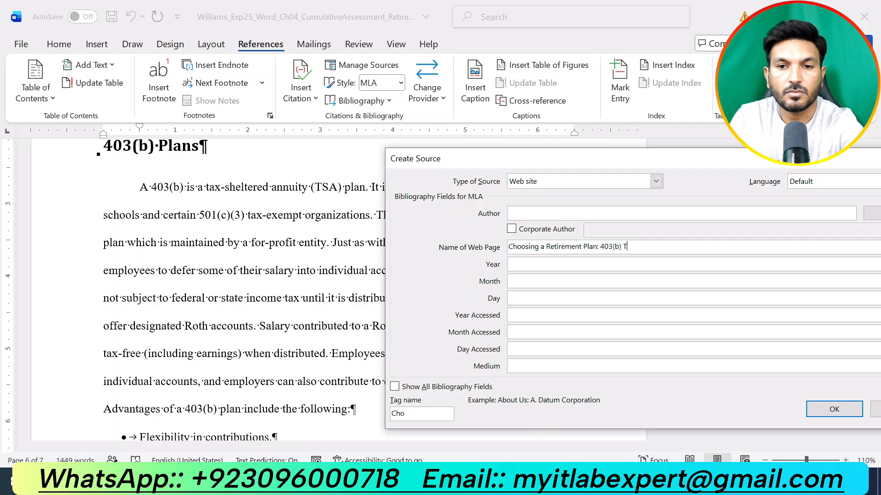
type("ax ")
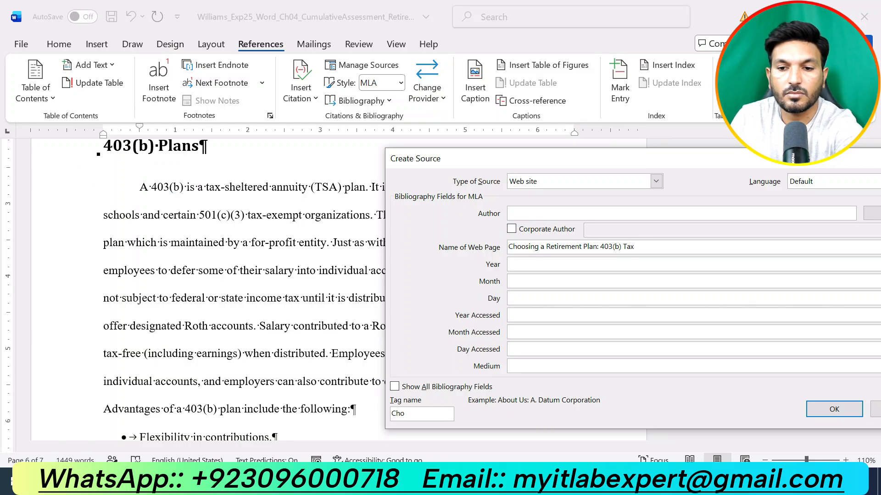
type("-S")
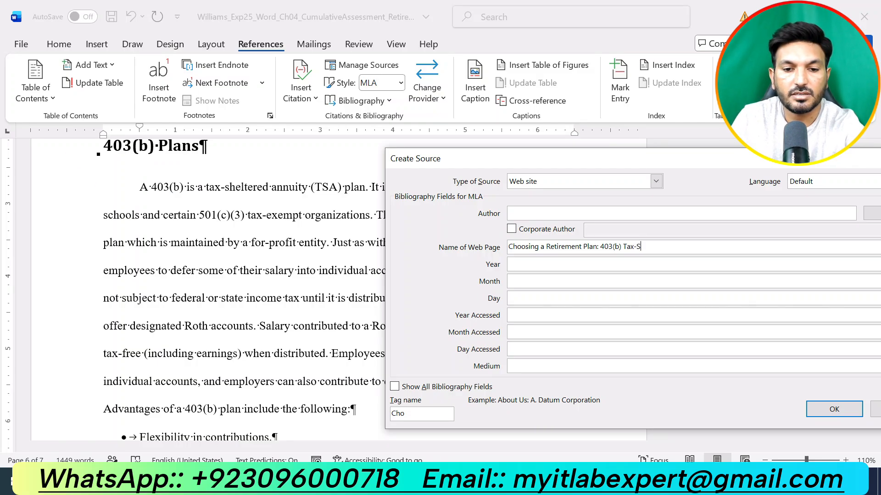
type("helte")
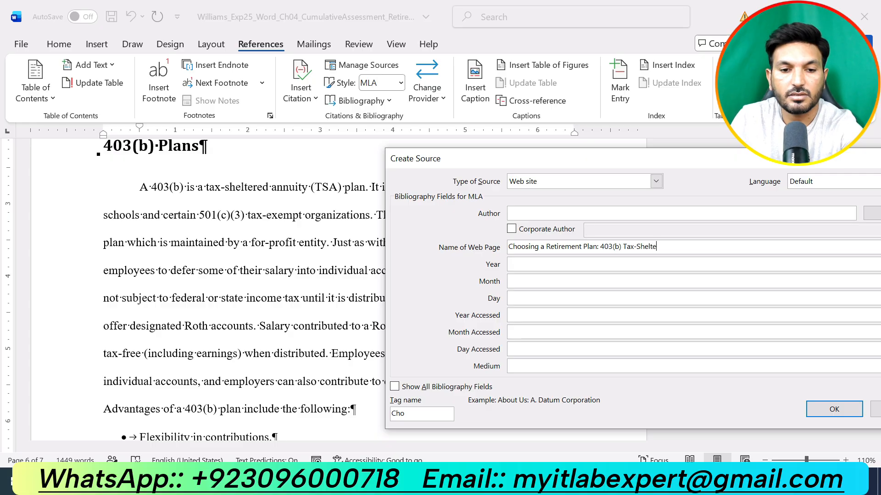
type("red A")
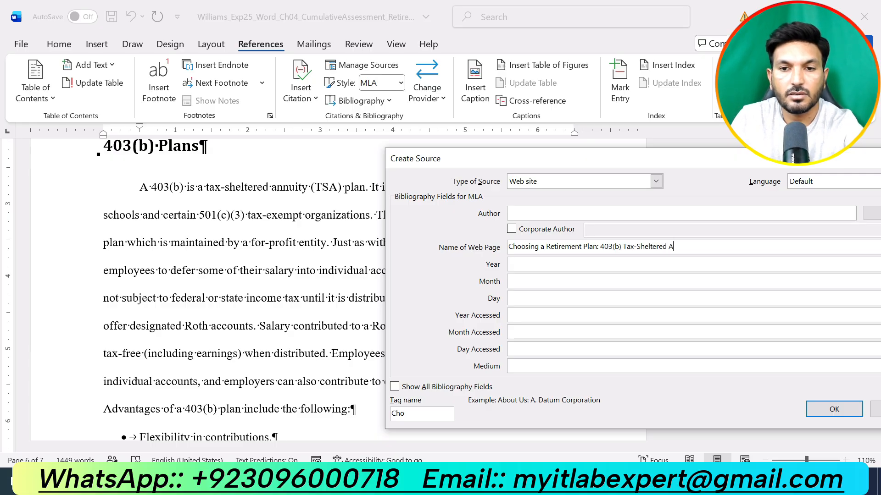
type("nnuity ")
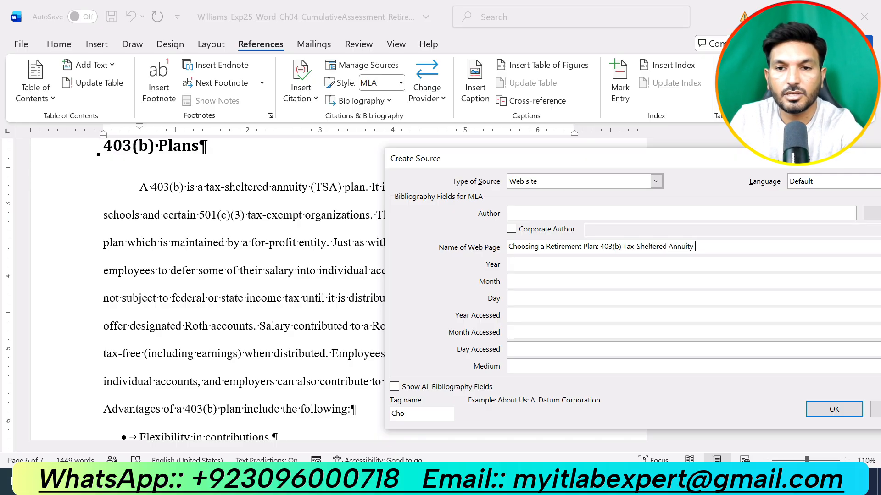
type("Pl")
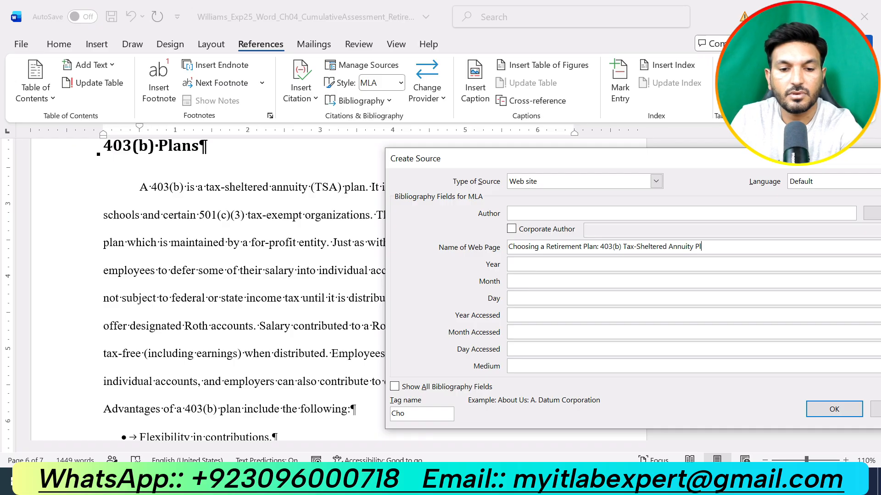
type("an")
Compare the new source's fields with the Web site name, date and URL details in step 7 of the instructions.
mouse_move(558, 481)
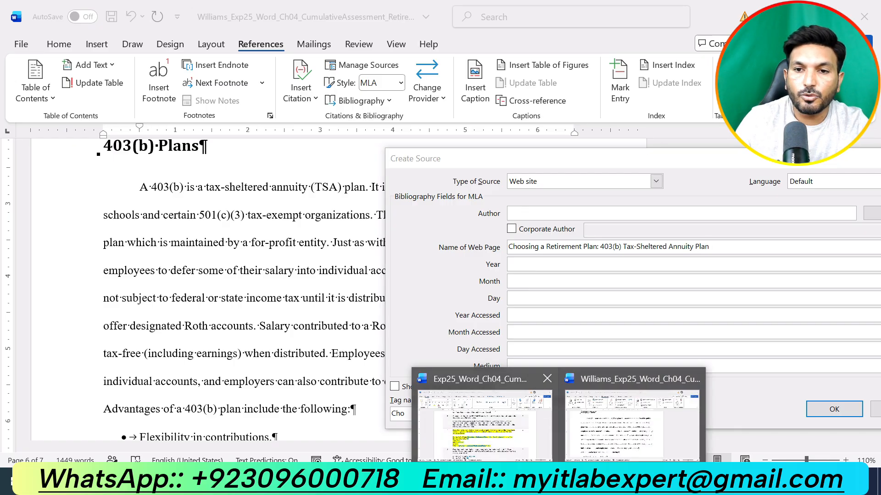
mouse_move(484, 425)
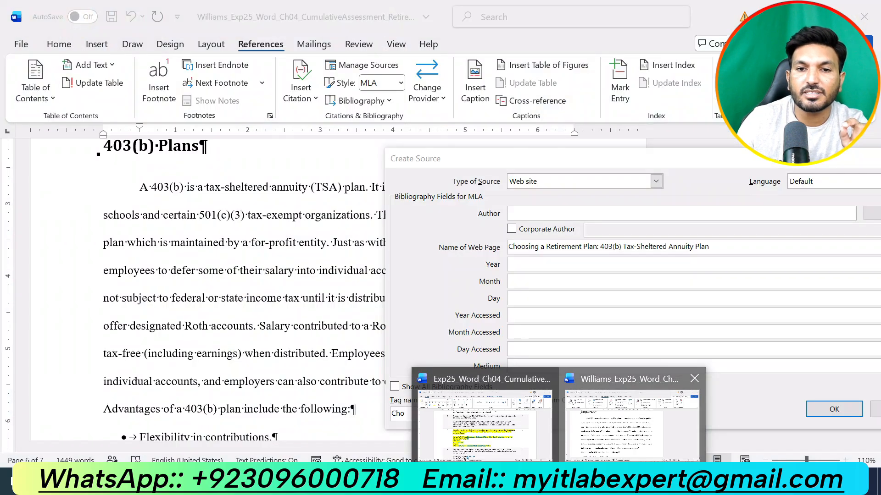
left_click(632, 425)
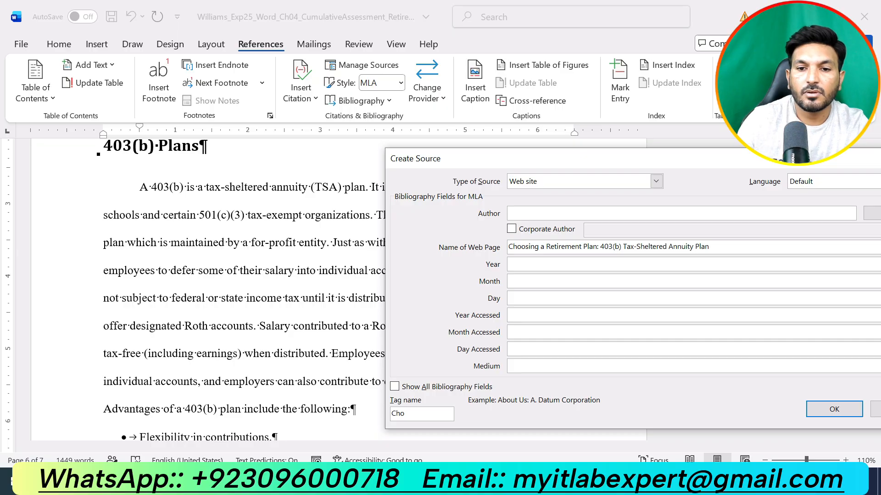
left_click(559, 481)
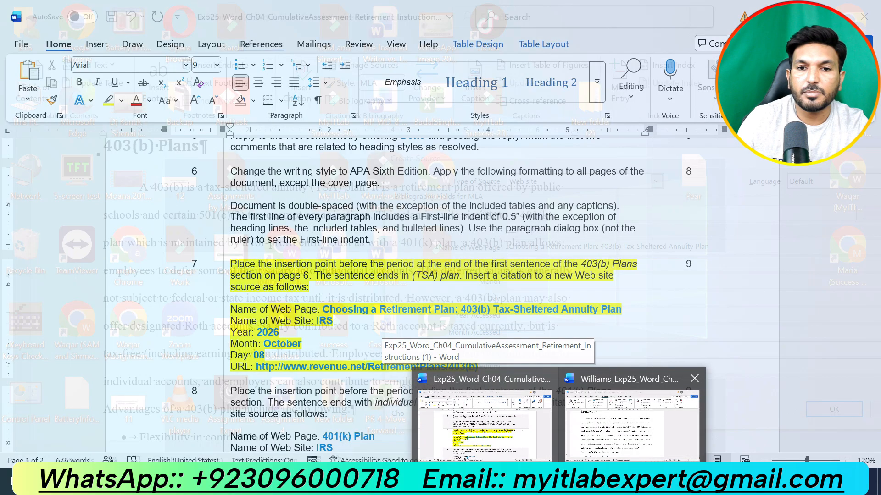
left_click(632, 425)
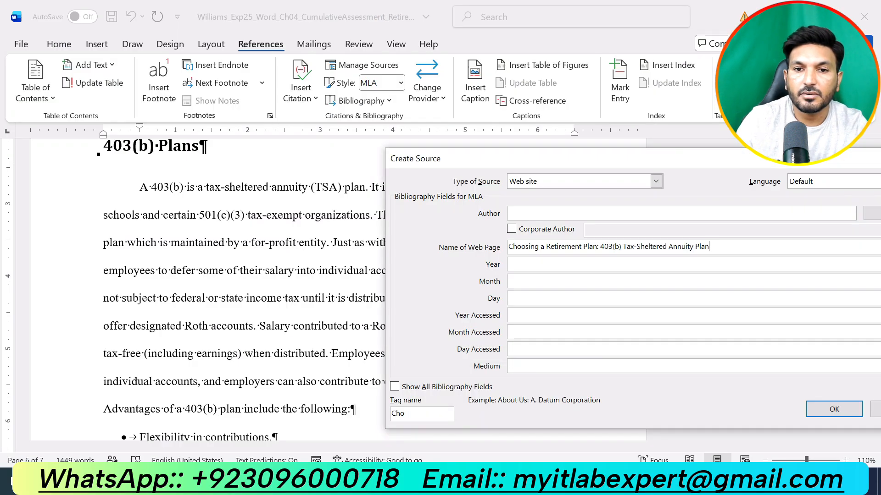
left_click(558, 481)
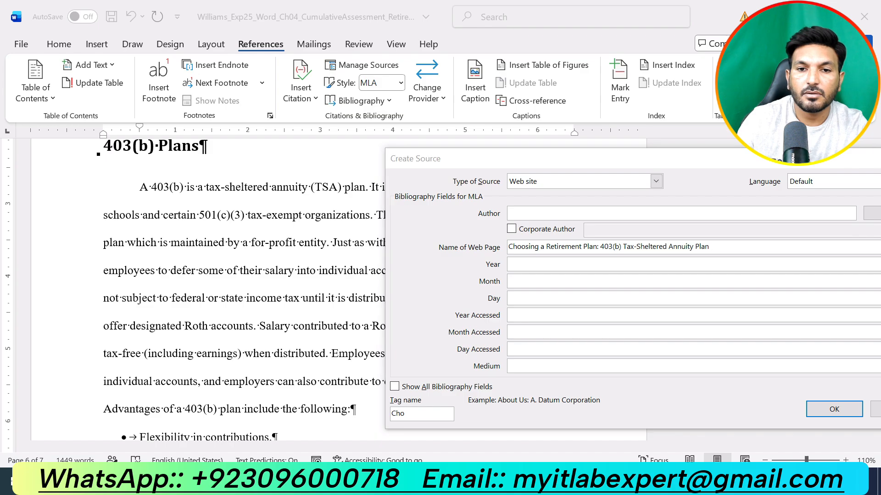
mouse_move(484, 425)
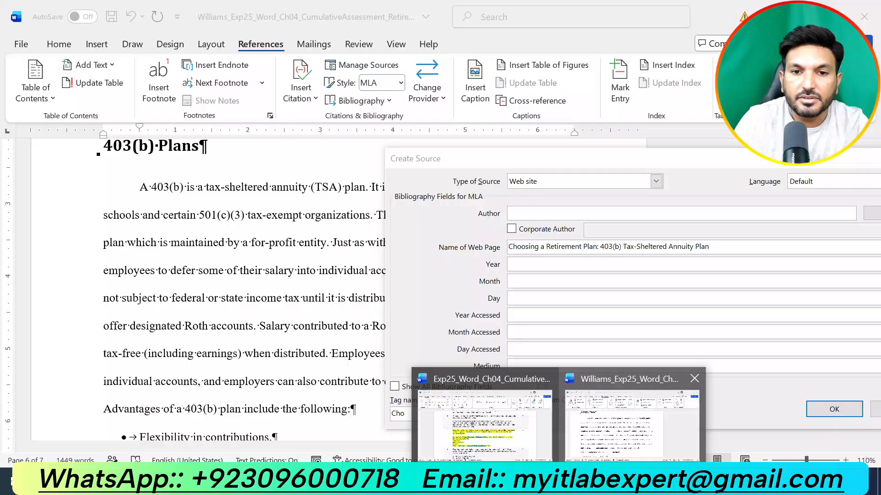
left_click(632, 424)
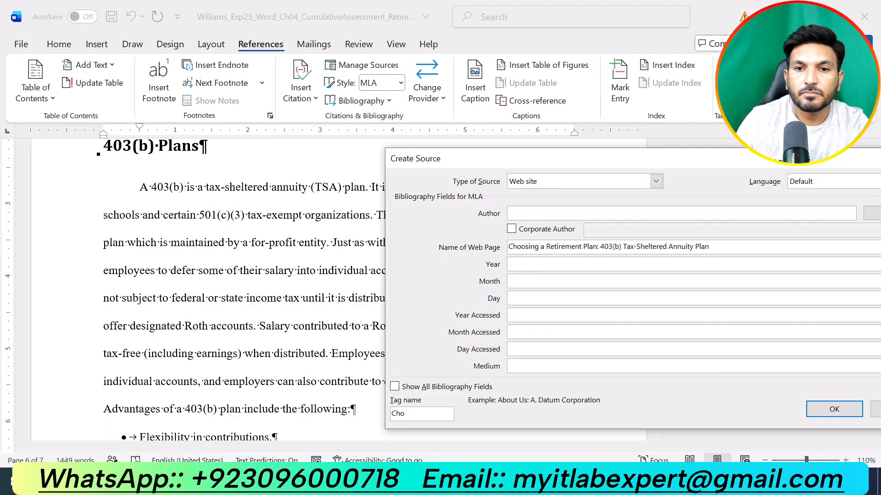
left_click(558, 481)
mouse_move(485, 425)
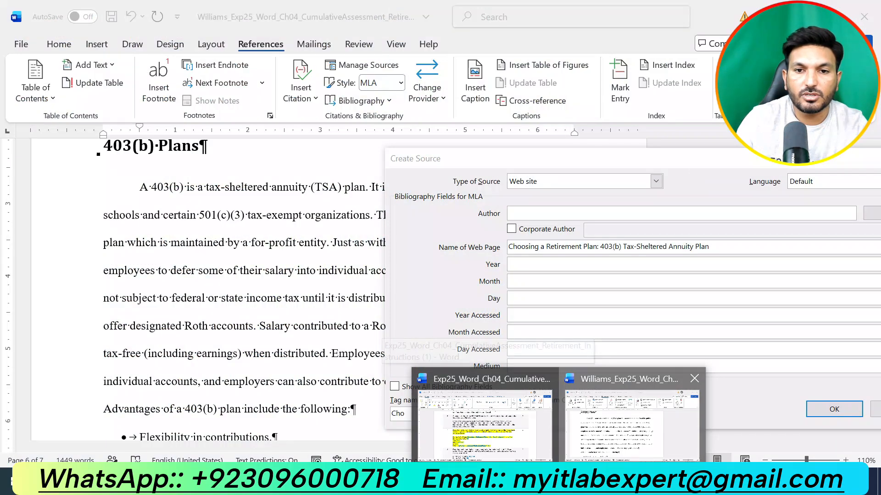
left_click(632, 426)
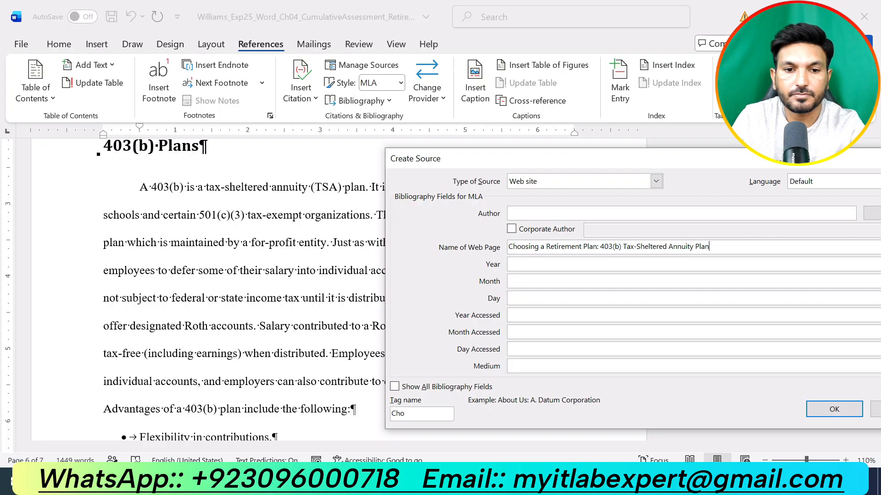
type("2026")
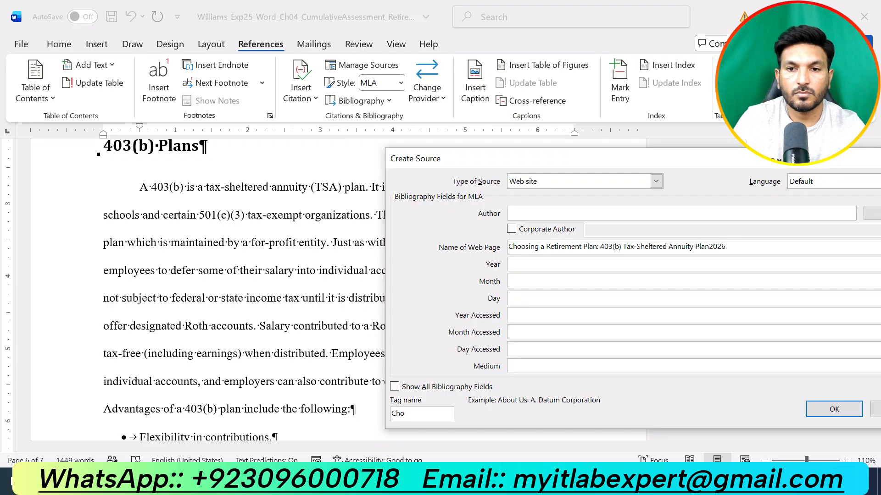
key("BackSpace")
key("BackSpace")
key("BackSpace")
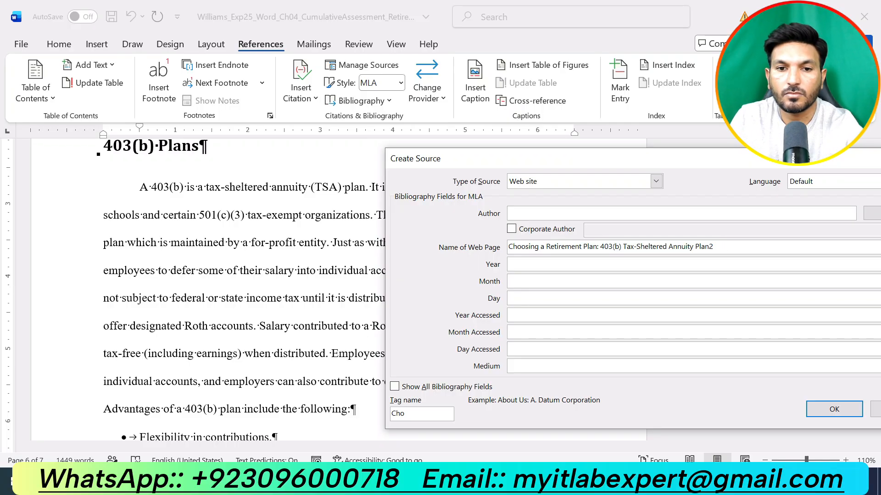
Show all bibliography fields for the new source and set its Web site name to IRS and year to 2026.
left_click(395, 386)
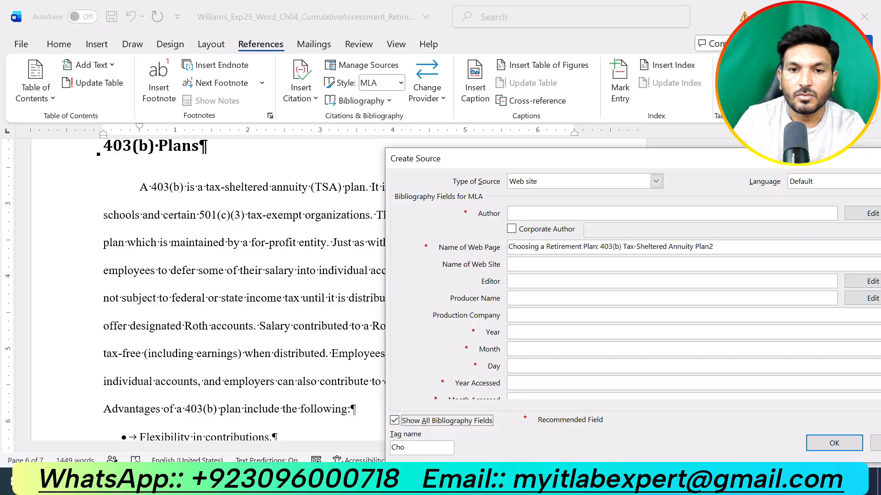
left_click(541, 264)
type("IRS")
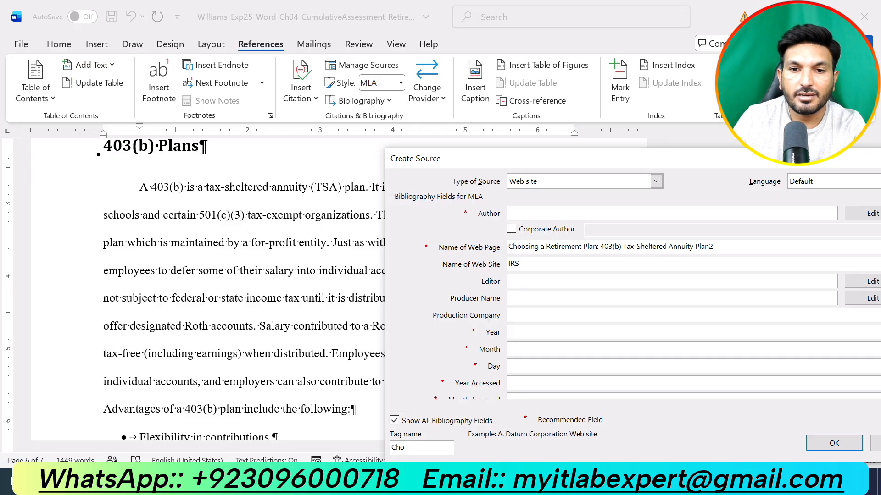
left_click(541, 332)
type("2026")
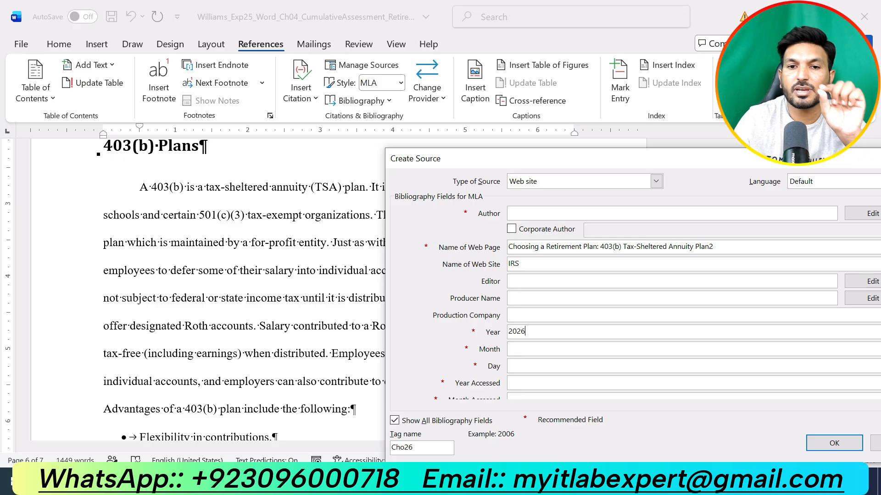
Check step 7 of the instructions for the source's month, day and URL.
left_click(558, 480)
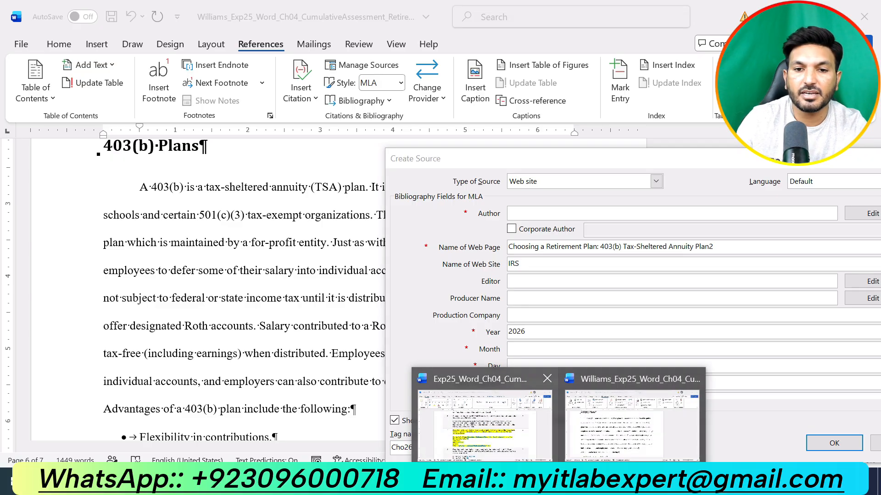
mouse_move(485, 431)
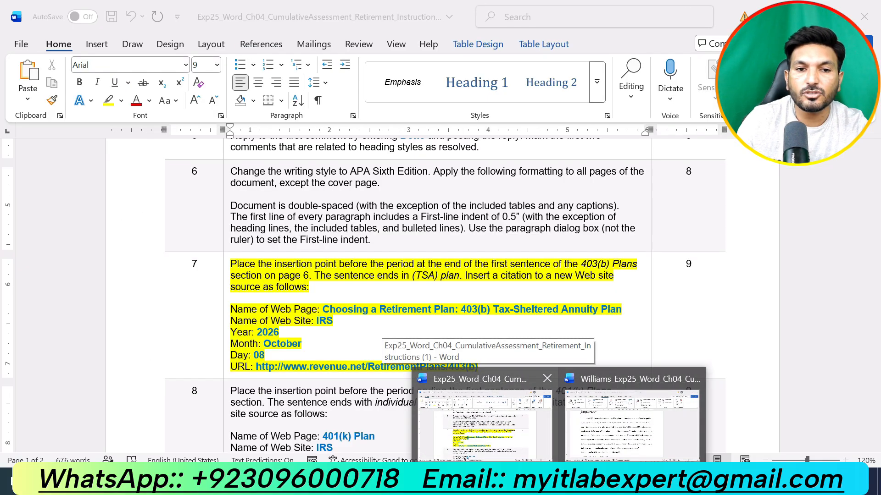